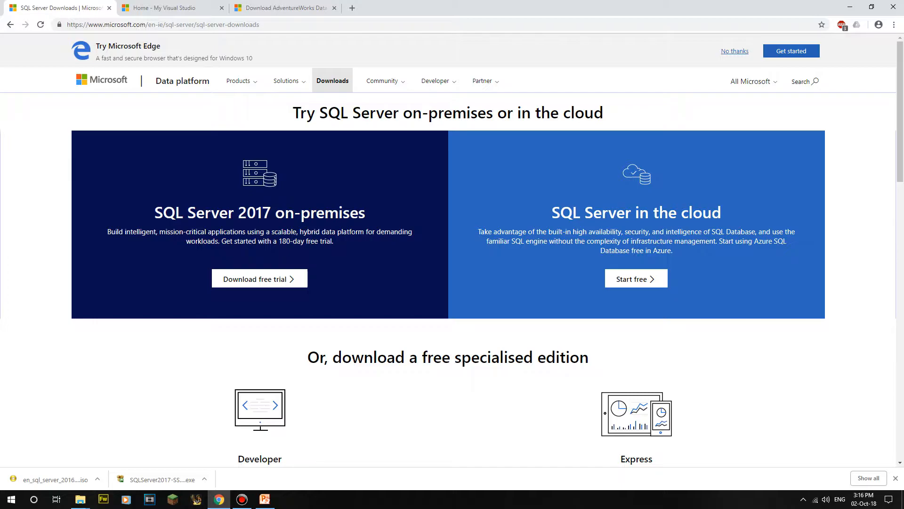
Step: Bring up Microsoft's SQL Server downloads page offering the free Developer and Express editions in Chrome
left_click_drag(163, 213, 344, 243)
left_click(357, 254)
scroll(357, 255, "down", 1)
scroll(260, 316, "down", 3)
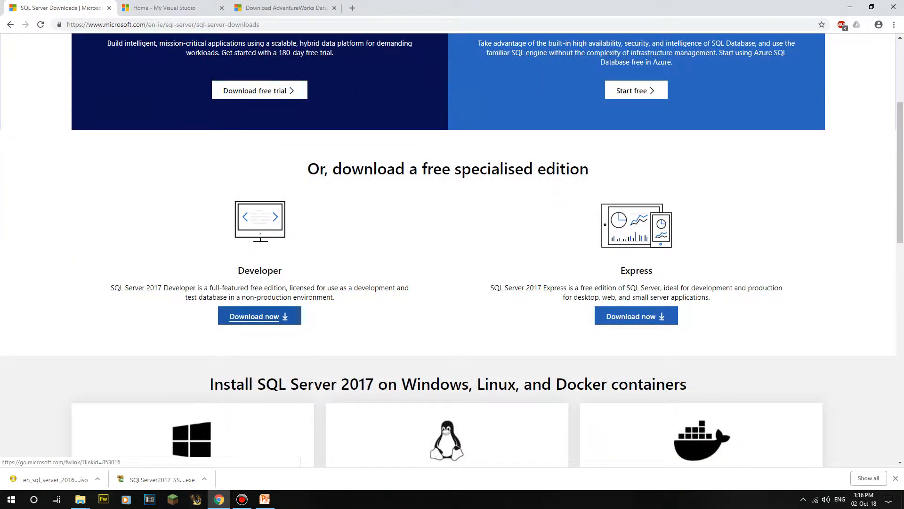
scroll(443, 389, "down", 3)
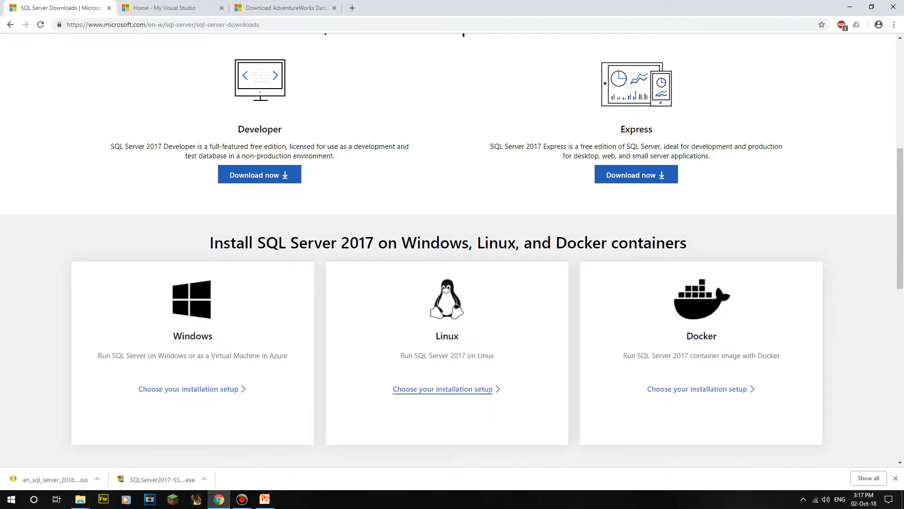
scroll(697, 377, "down", 1)
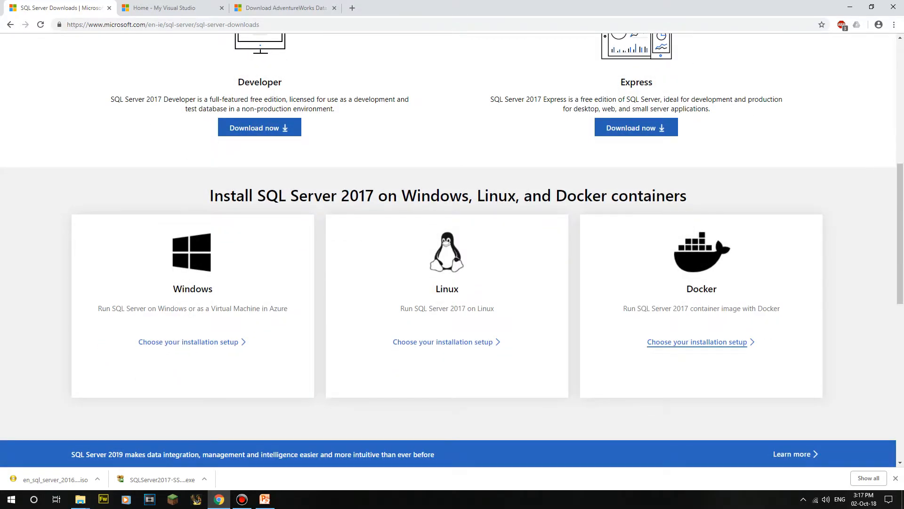
scroll(443, 342, "up", 4)
scroll(442, 341, "up", 3)
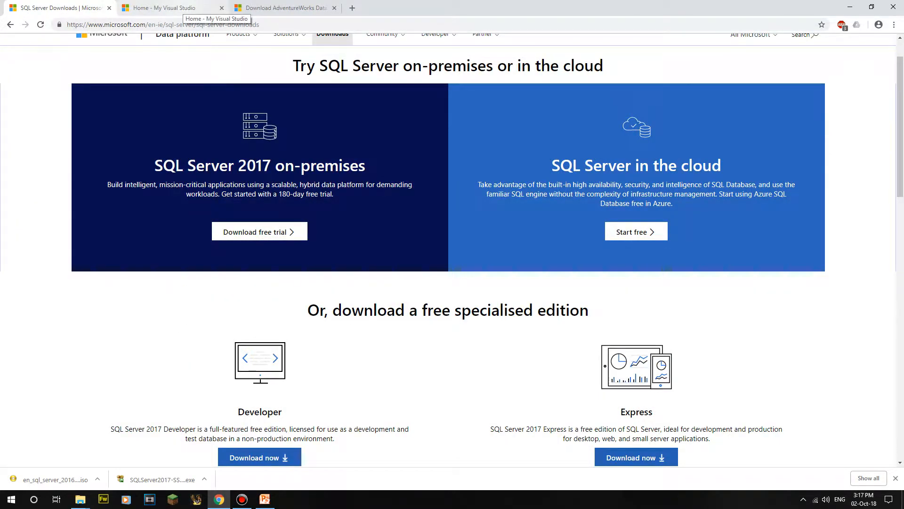
Step: Switch to the My Visual Studio benefits tab and go to its Downloads section
left_click(165, 8)
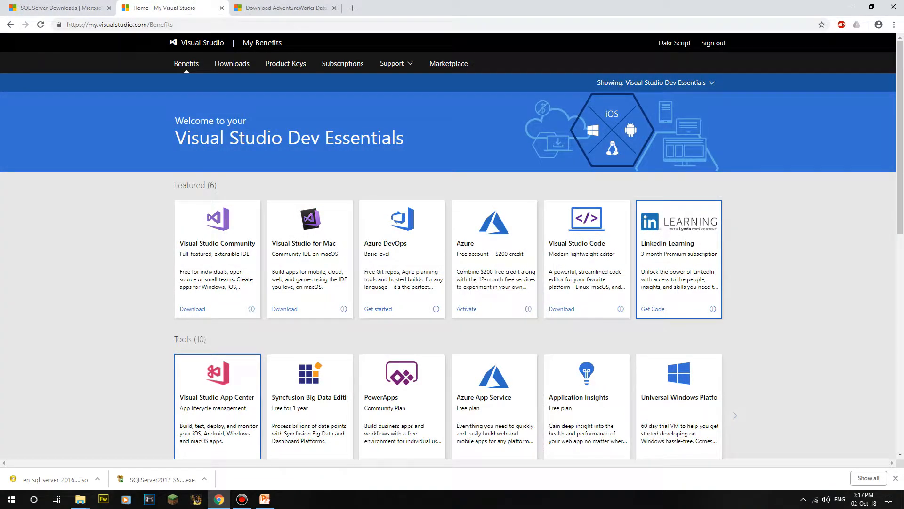
left_click(160, 25)
left_click(67, 25)
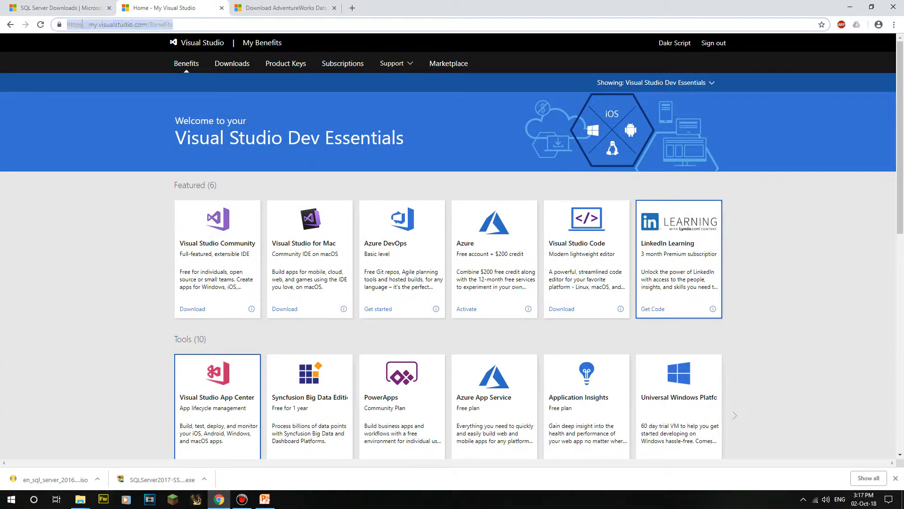
left_click_drag(67, 25, 173, 24)
left_click(173, 25)
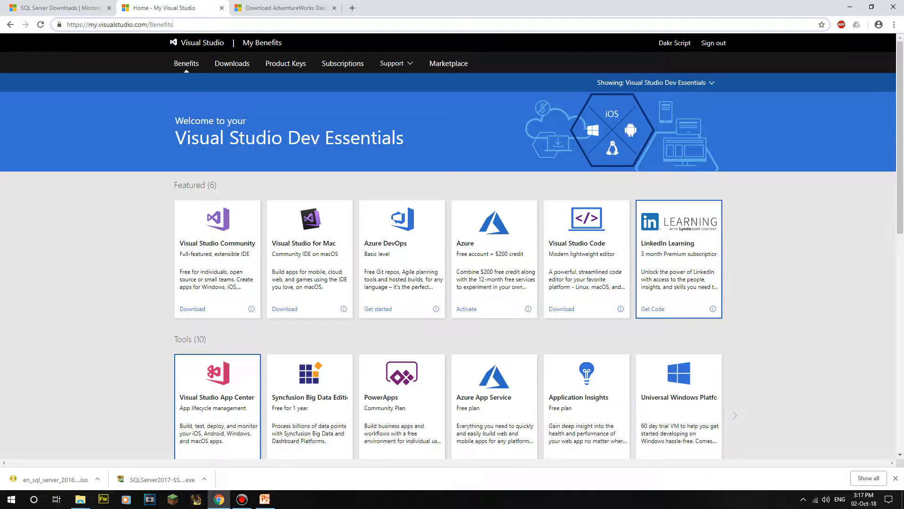
left_click_drag(173, 25, 66, 25)
left_click(104, 25)
left_click(232, 63)
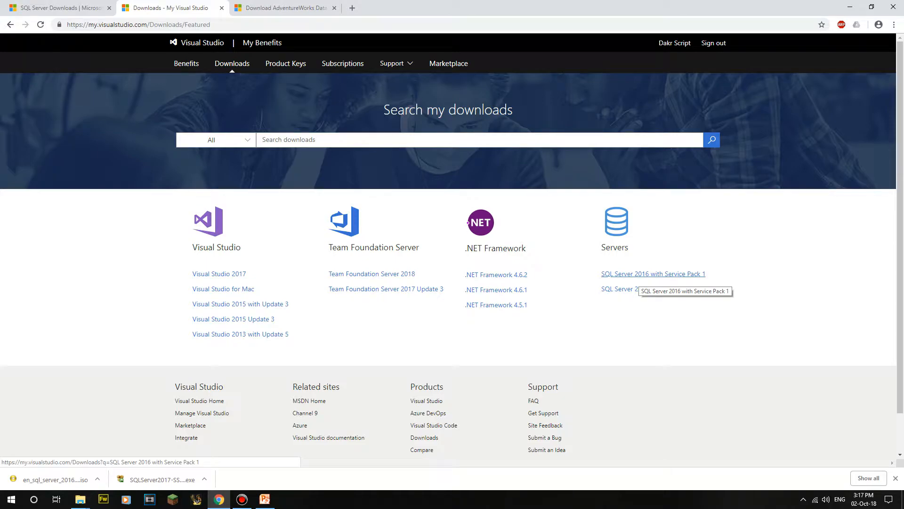
Step: Select the SQL Server 2016 ISO in the SQL downloads folder and move that window left
key("alt+Tab")
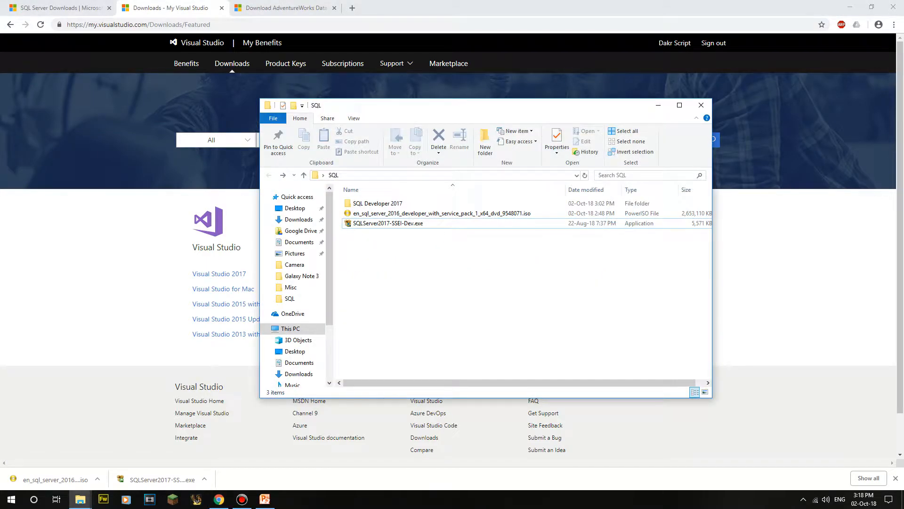
left_click(441, 213)
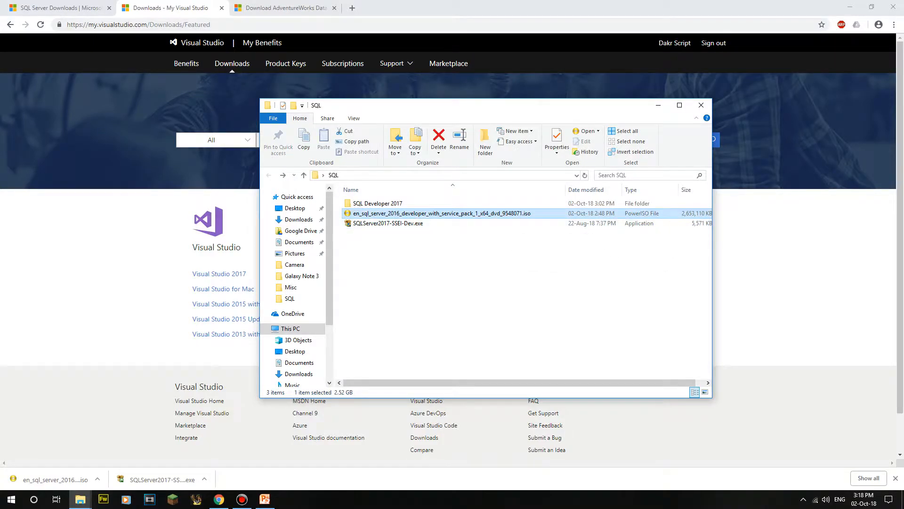
left_click_drag(424, 105, 261, 105)
key("alt+Tab")
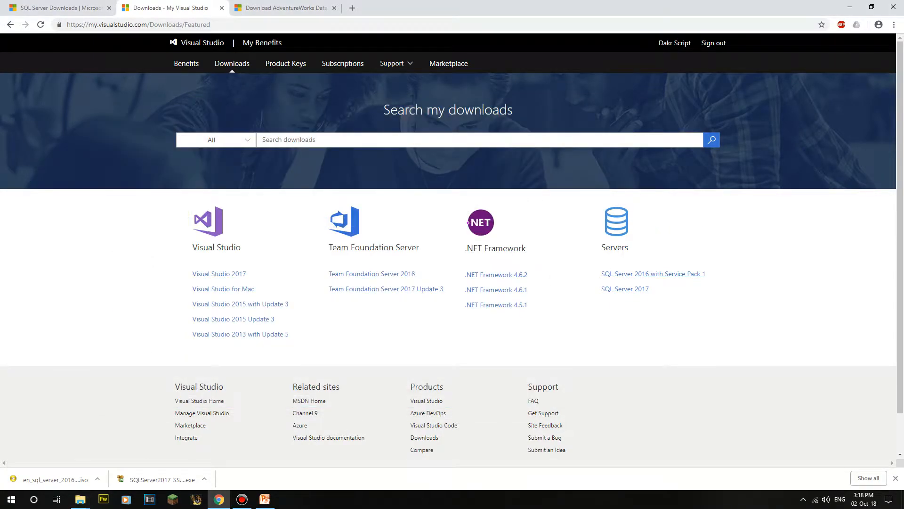
Step: Show the SQL Server 2016 with Service Pack 1 downloads, keeping EXE as the Express format
left_click(653, 274)
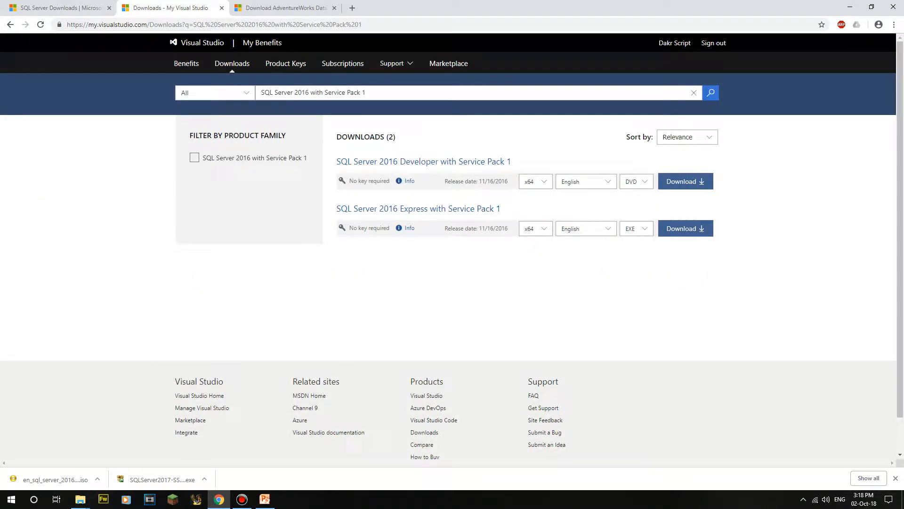
left_click(637, 228)
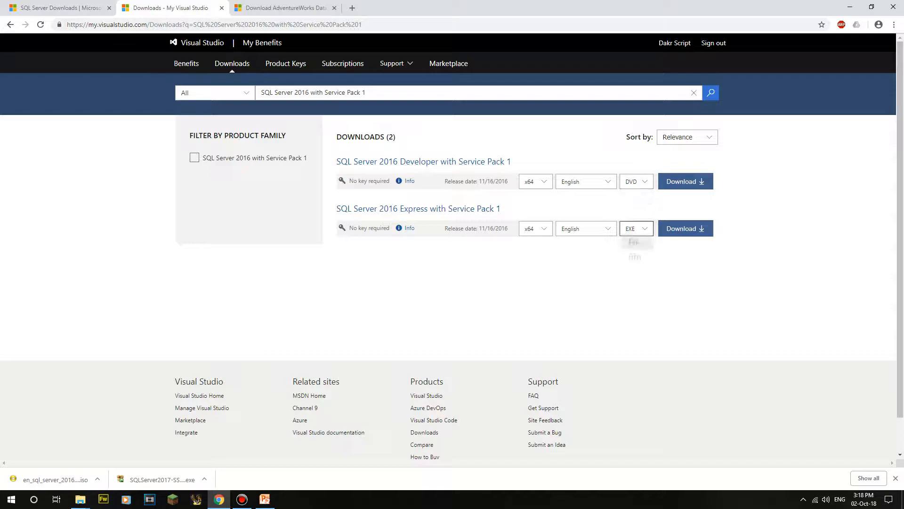
left_click(634, 244)
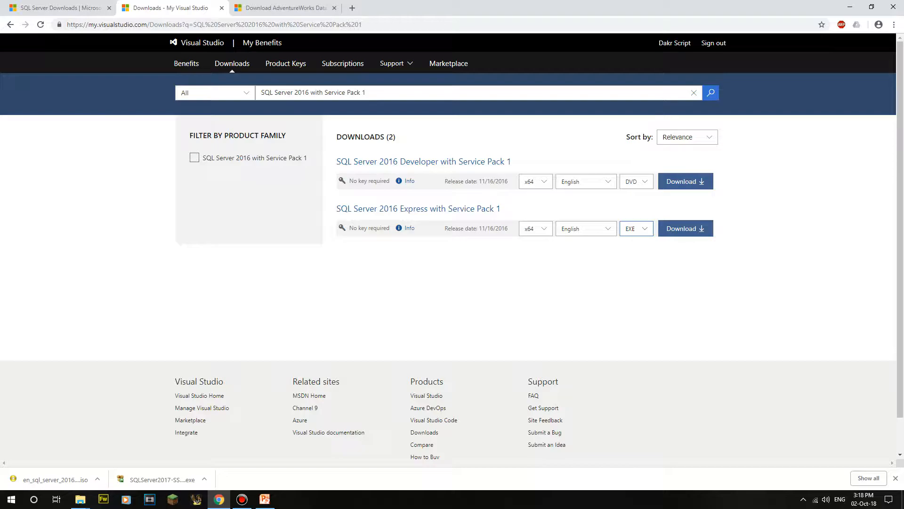
Step: Mount the SQL Server 2016 ISO image to drive F: via PowerISO
mouse_move(80, 499)
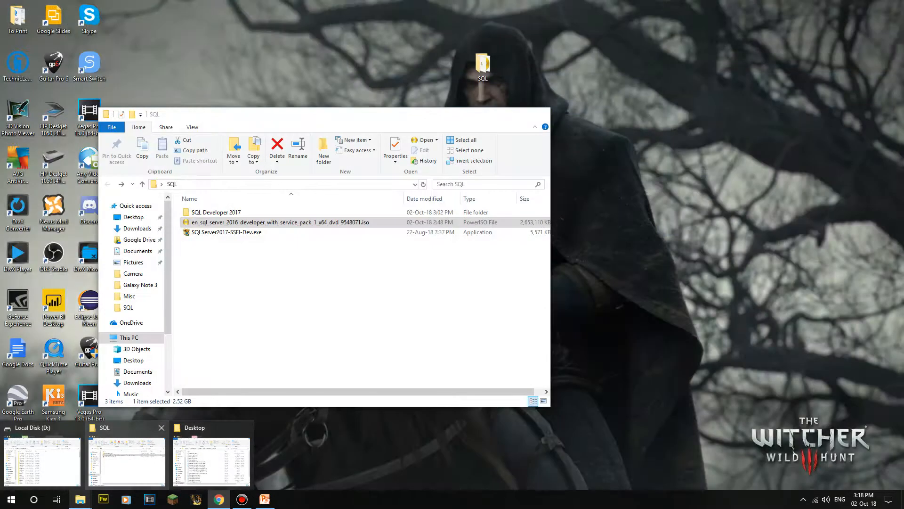
left_click(127, 459)
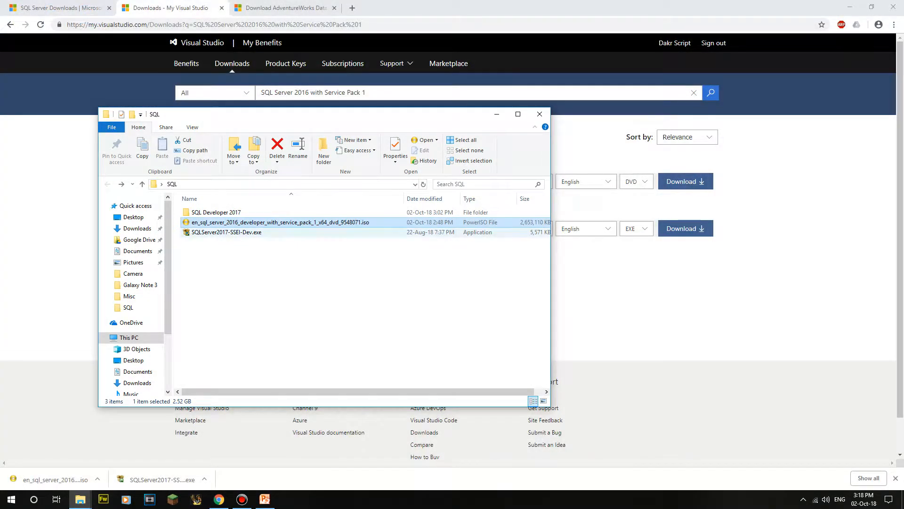
right_click(326, 223)
mouse_move(377, 331)
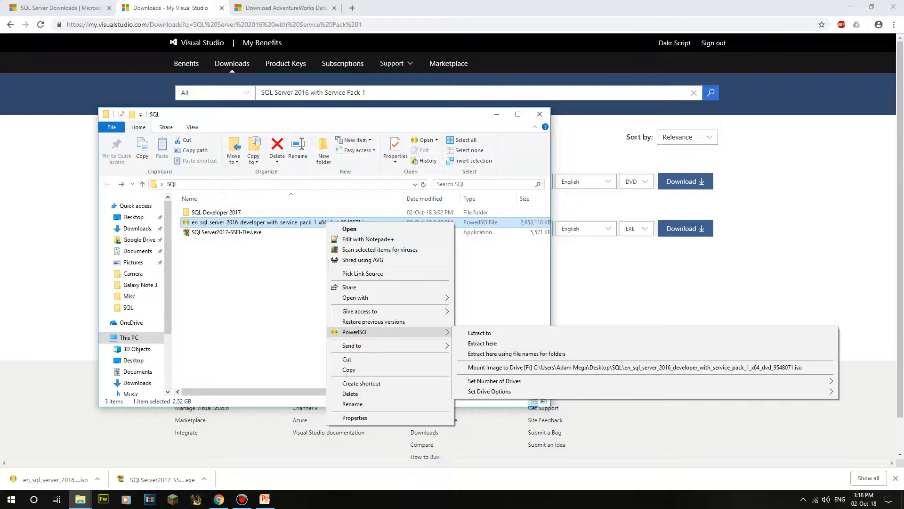
left_click(518, 367)
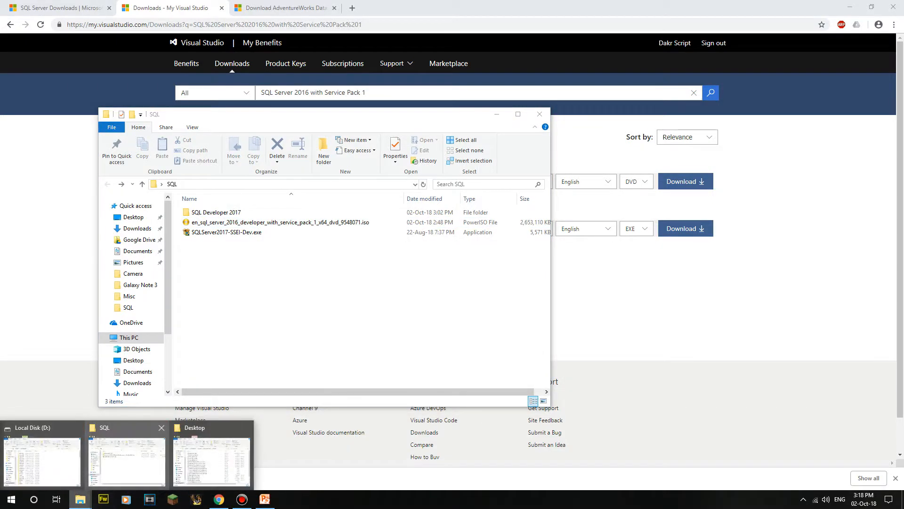
Step: Run SQL Server setup from the mounted CD Drive (F:) to launch the Installation Center
left_click(41, 456)
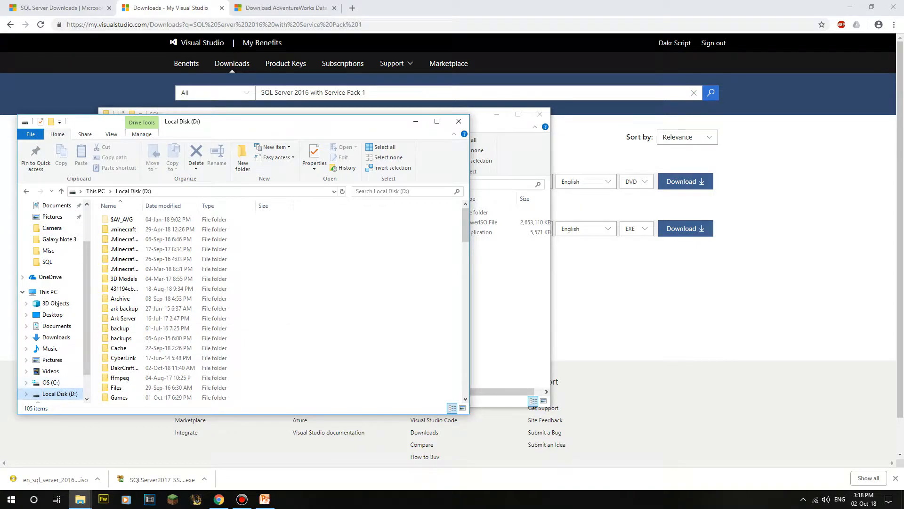
left_click(51, 382)
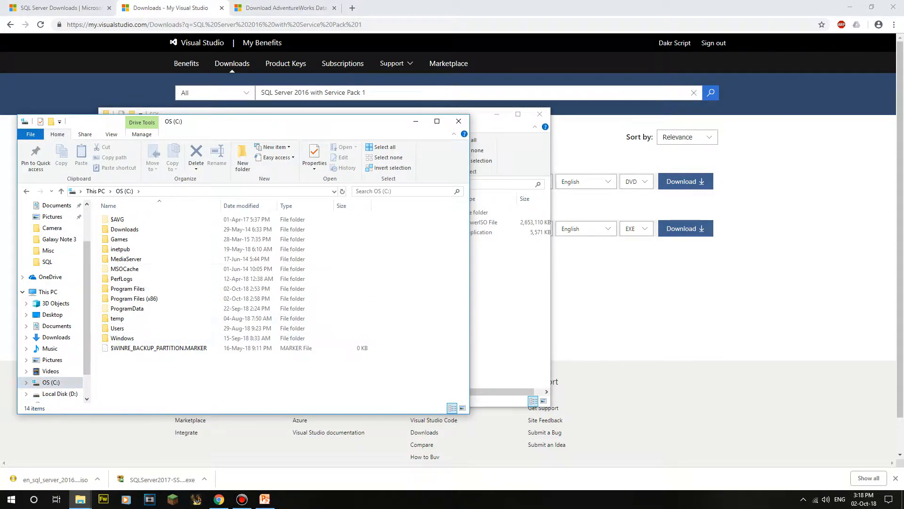
left_click(47, 292)
left_click(158, 354)
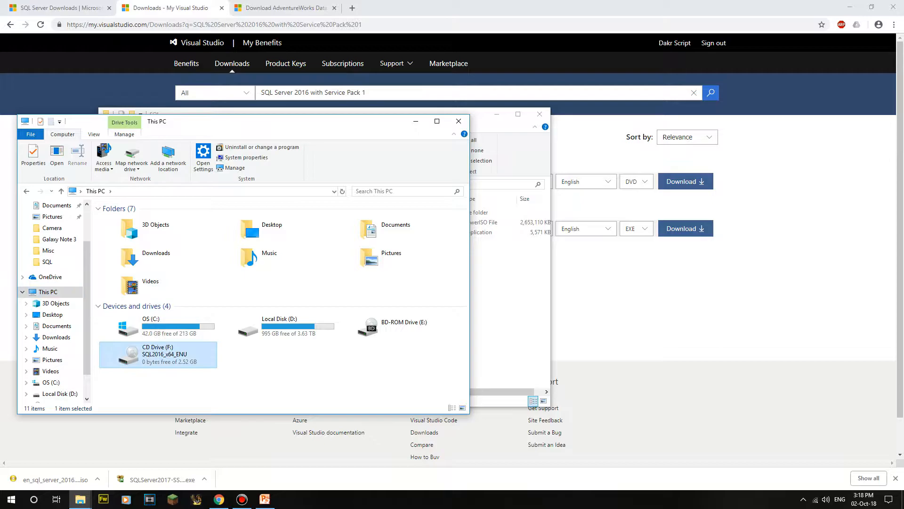
right_click(172, 361)
left_click(188, 186)
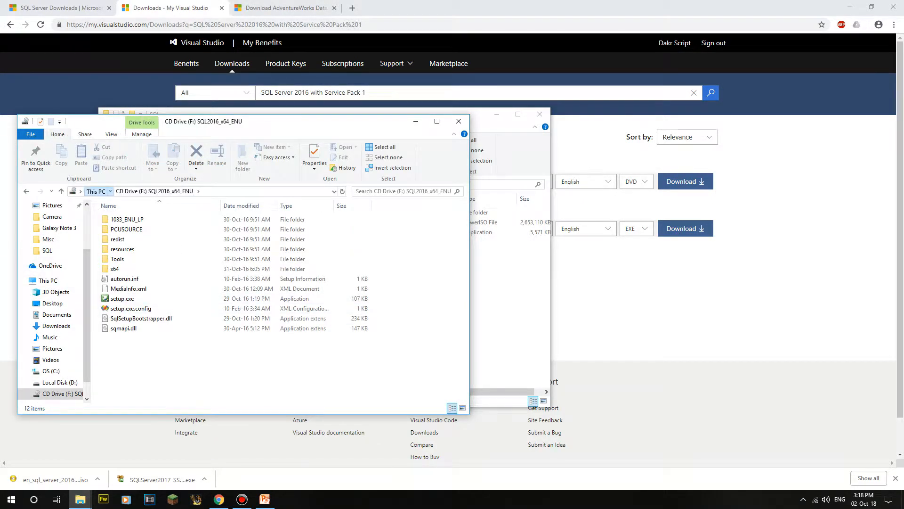
left_click(96, 191)
right_click(135, 353)
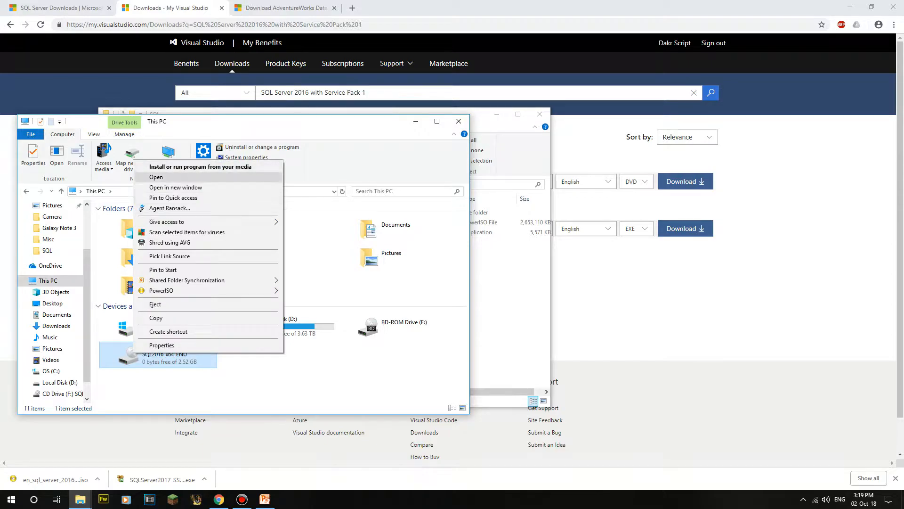
key("Up")
key("Up")
key("Return")
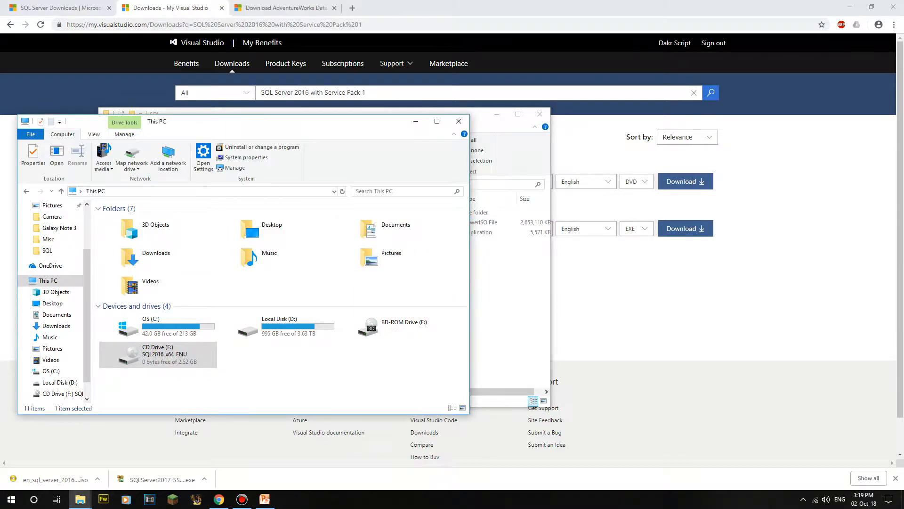
mouse_move(80, 499)
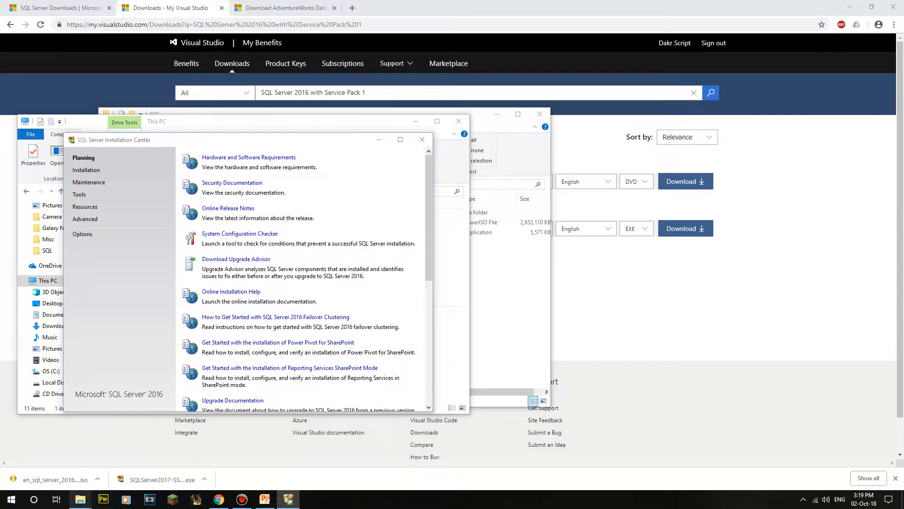
Step: Move the SQL folder window aside to the right of the screen
mouse_move(212, 459)
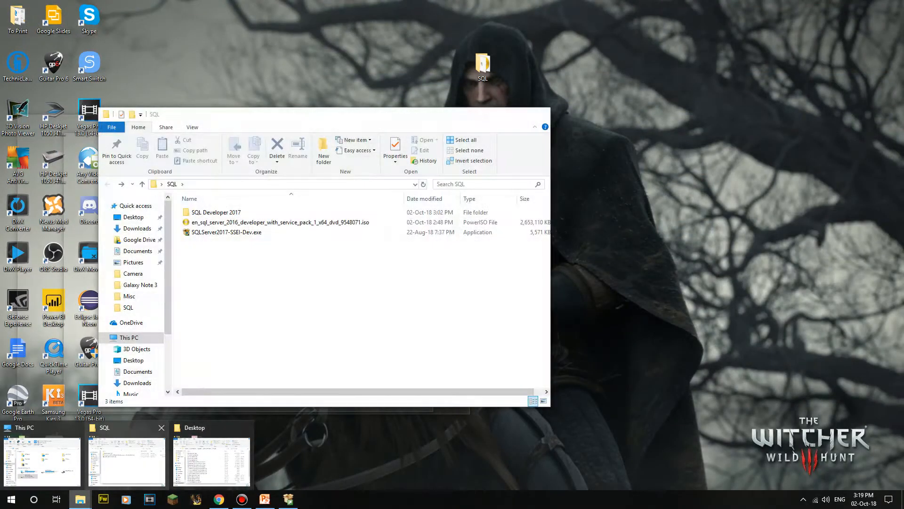
left_click(127, 459)
left_click(280, 222)
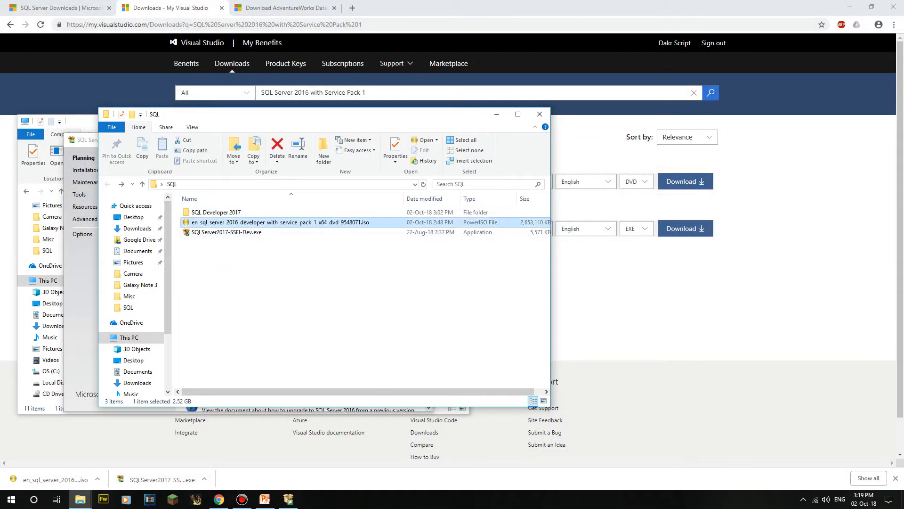
left_click_drag(301, 114, 565, 125)
Step: Move the Installation Center to the top-left and enlarge it to show all Planning links
left_click_drag(276, 140, 305, 76)
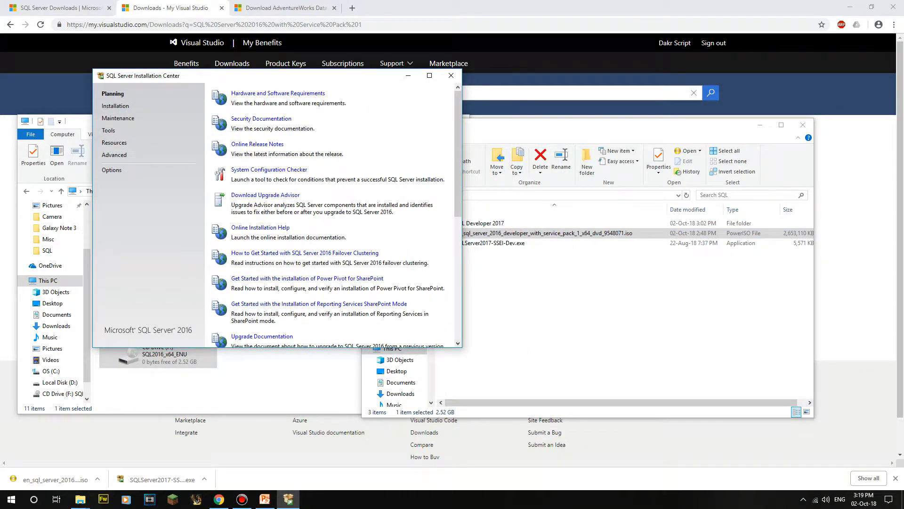
left_click_drag(462, 347, 709, 436)
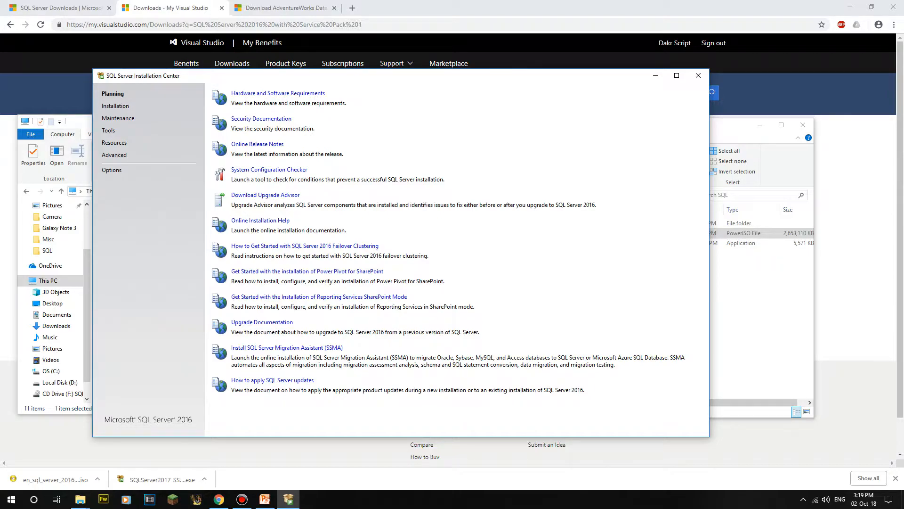
left_click_drag(209, 77, 118, 42)
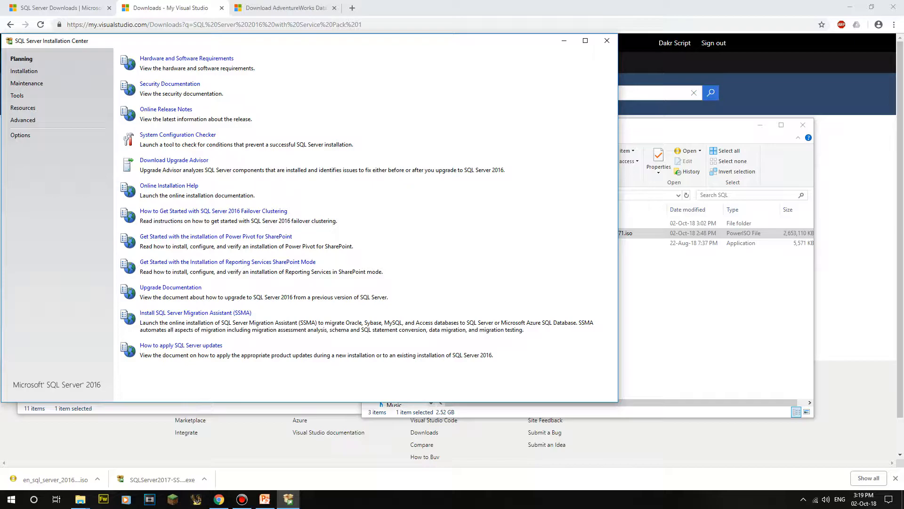
left_click_drag(252, 33, 261, 38)
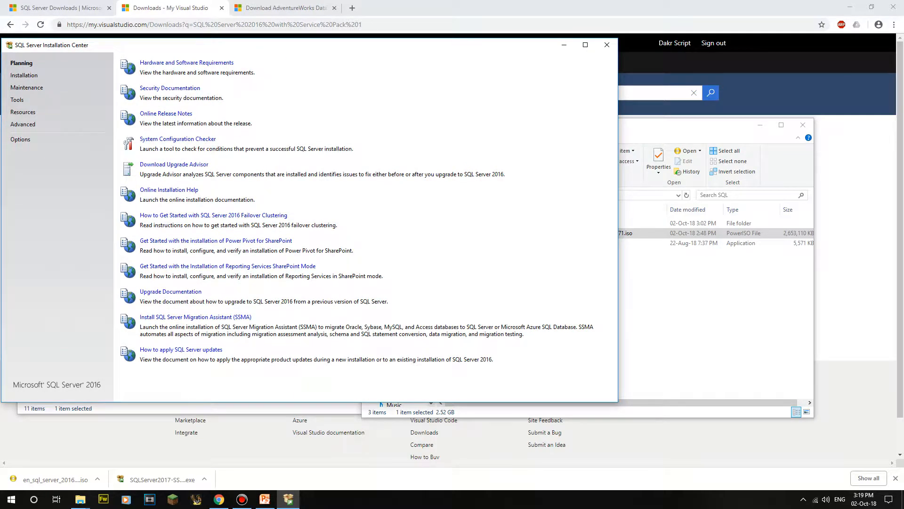
mouse_move(247, 45)
left_mouse_down()
mouse_move(256, 38)
mouse_move(247, 41)
left_mouse_up()
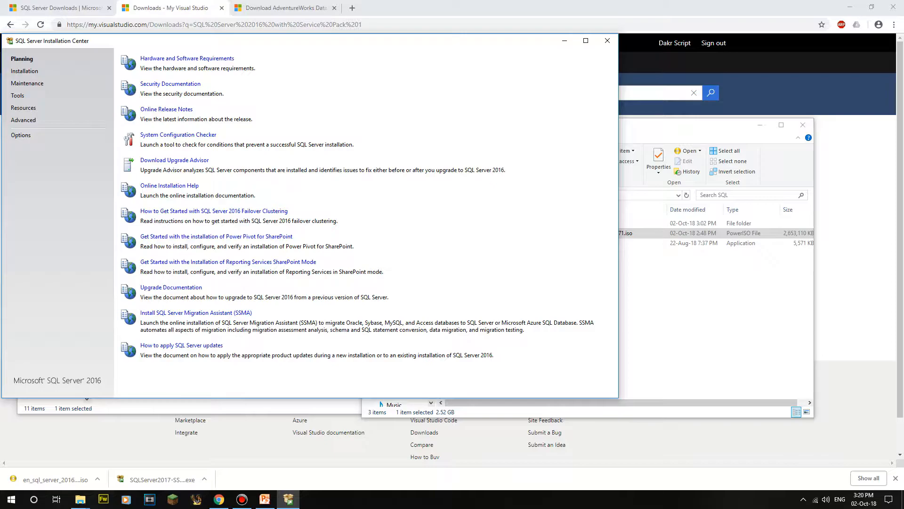
left_click_drag(233, 44, 235, 45)
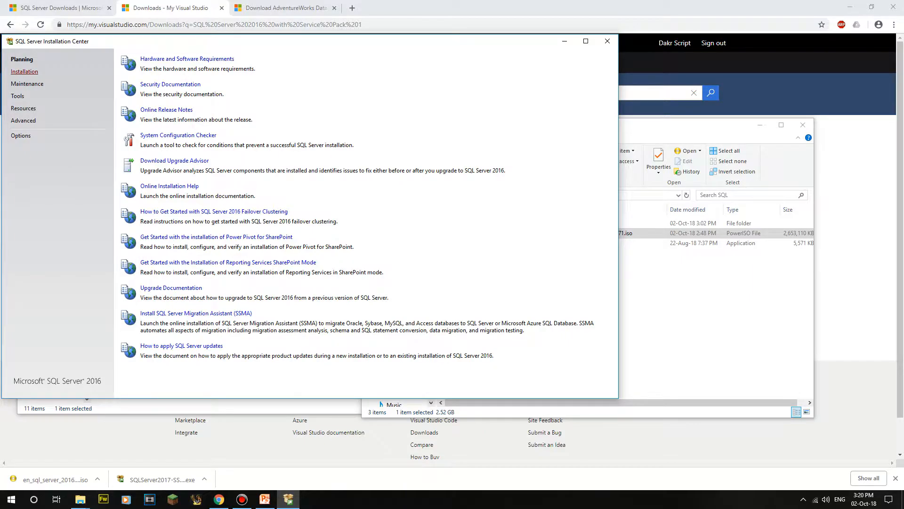
Step: Start a new SQL Server stand-alone installation from the Installation page
left_click(25, 71)
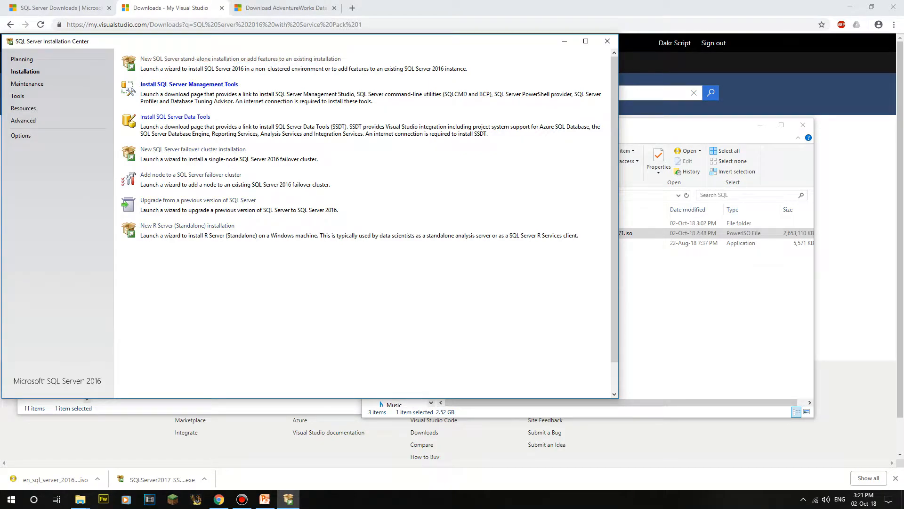
left_click(188, 84)
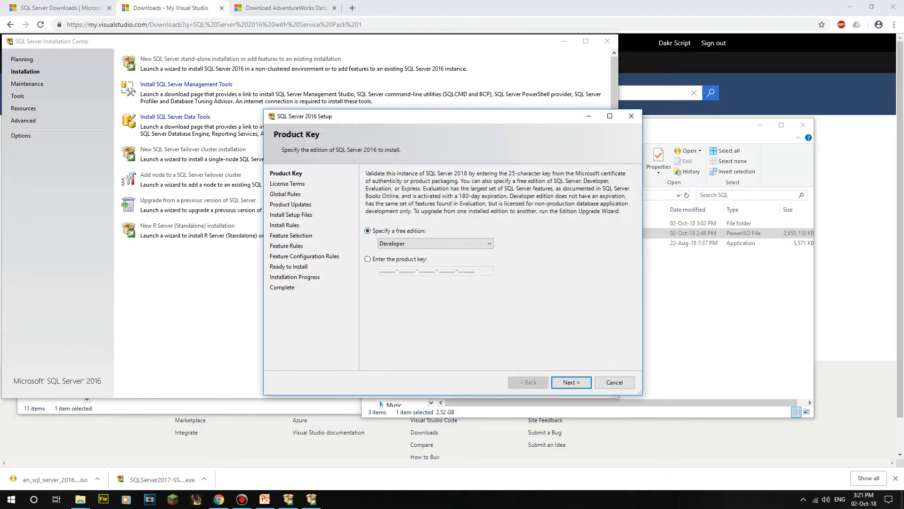
Step: Keep the free Developer edition selected and continue to the license terms
left_click_drag(401, 116, 307, 79)
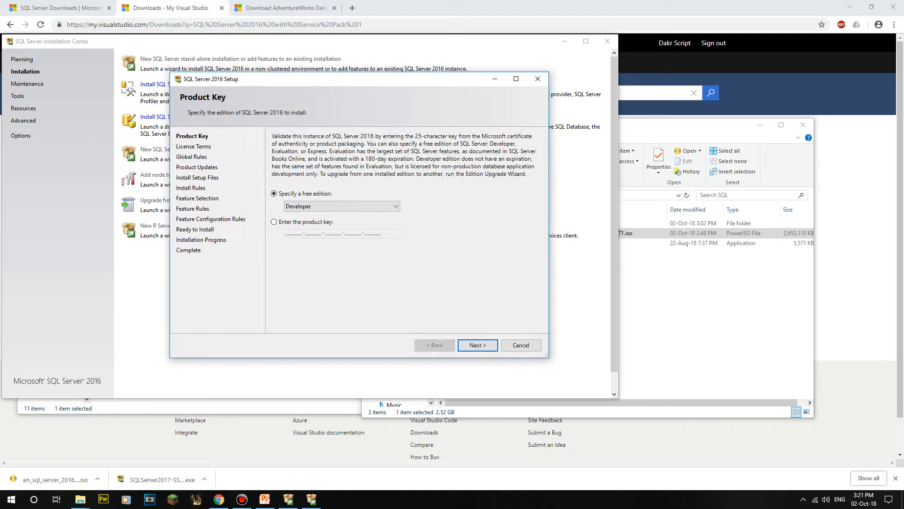
left_click(342, 205)
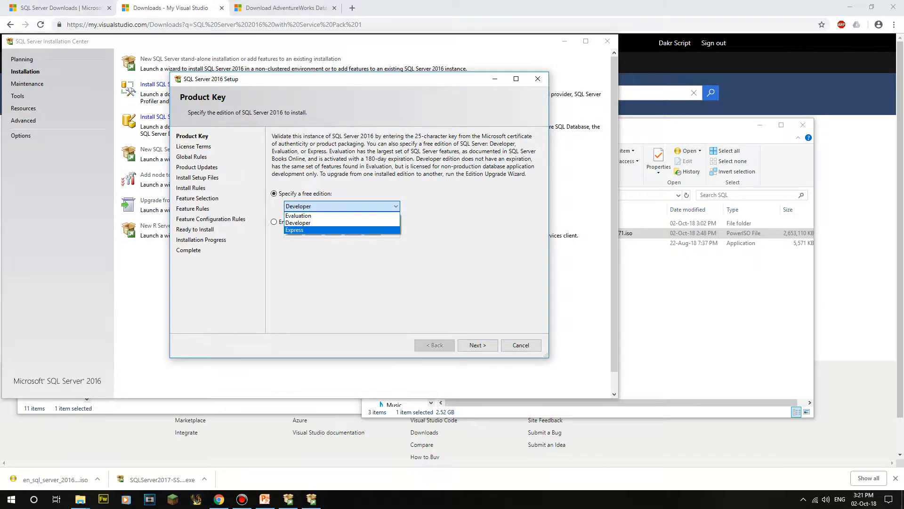
left_click(342, 206)
left_click(342, 206)
left_click(298, 215)
left_click(341, 206)
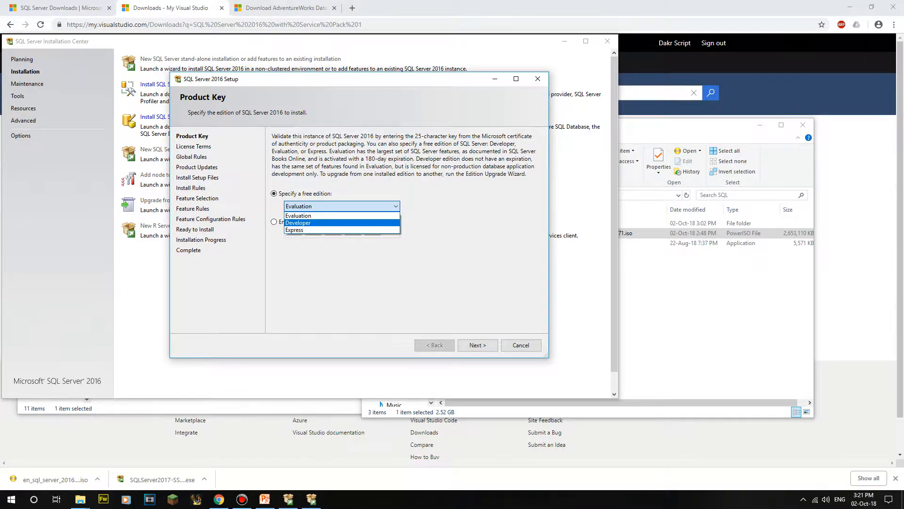
left_click(299, 222)
left_click(274, 222)
left_click(274, 193)
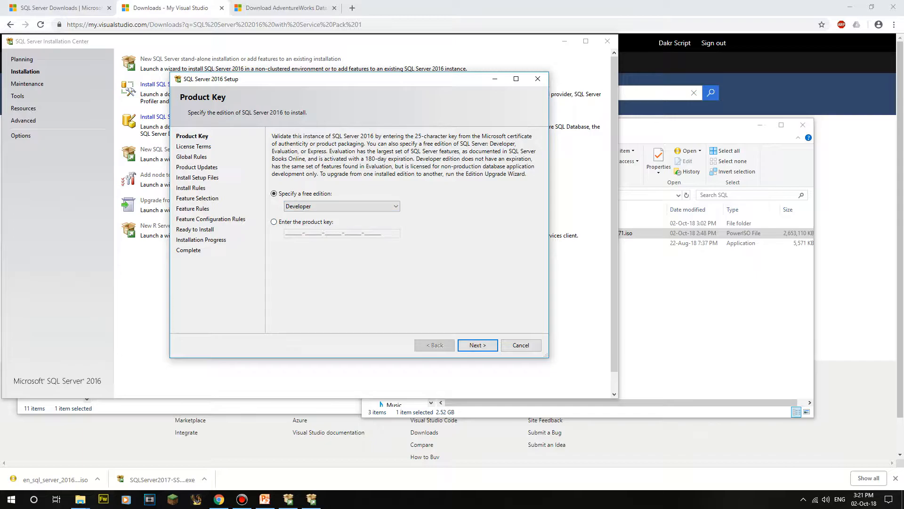
left_click(478, 344)
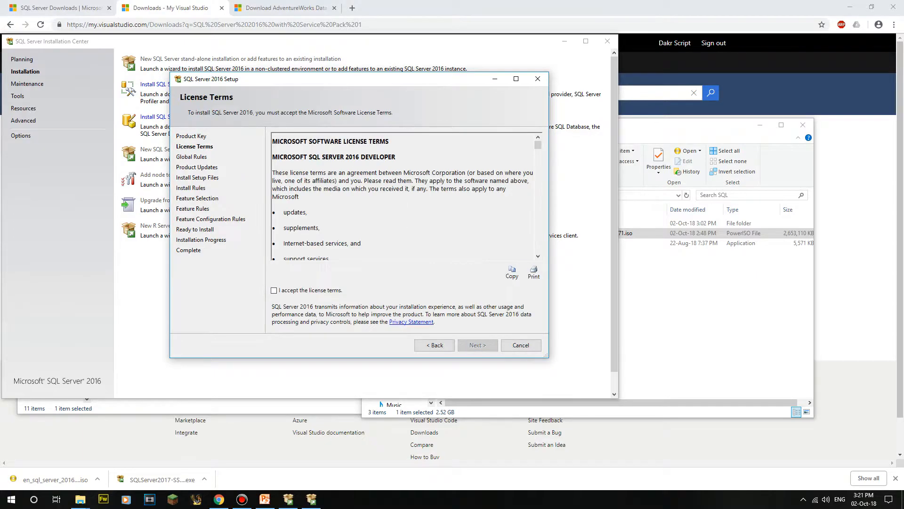
Step: Read through the license terms and tick 'I accept the license terms'
scroll(403, 196, "down", 5)
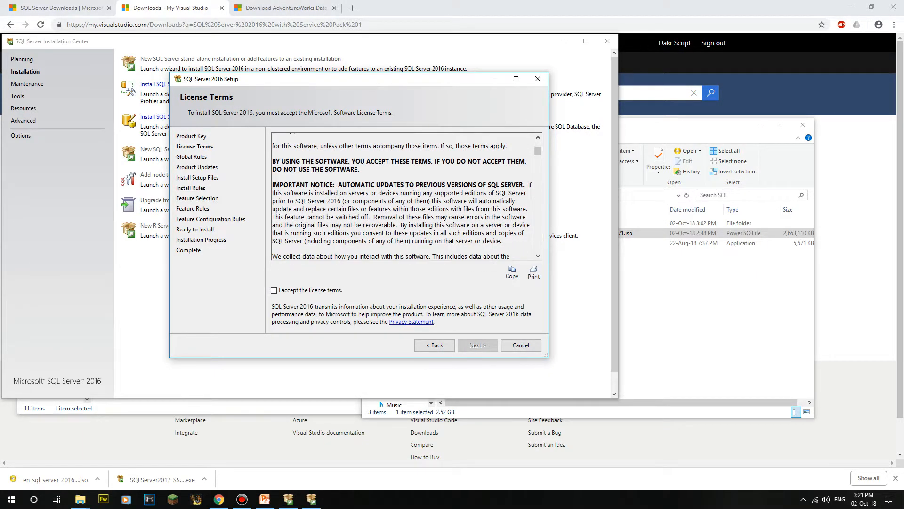
scroll(402, 195, "up", 5)
scroll(402, 195, "down", 5)
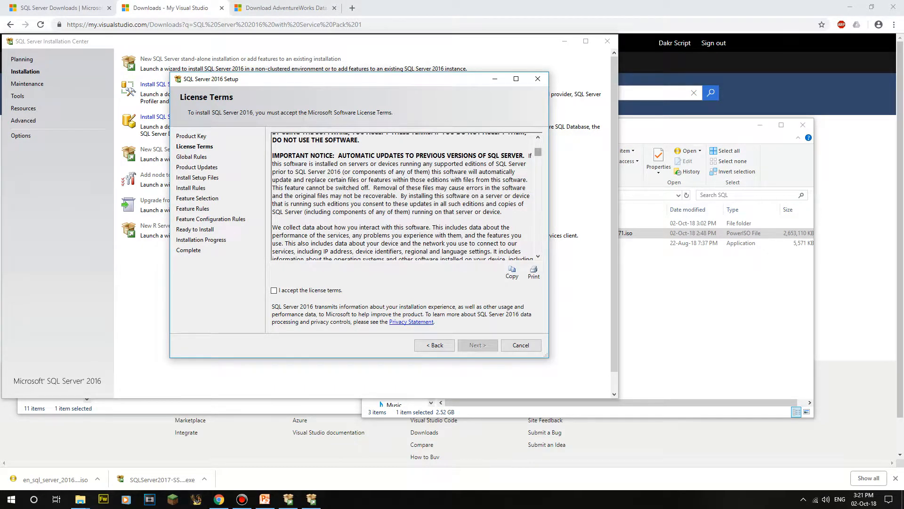
scroll(403, 196, "down", 10)
scroll(403, 195, "down", 3)
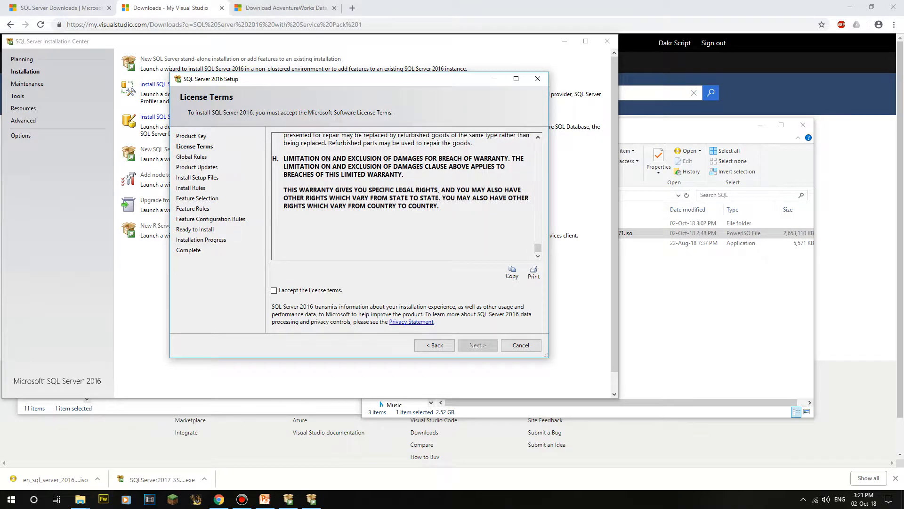
left_click_drag(443, 208, 274, 159)
left_click(325, 174)
left_click(442, 208)
left_click(443, 208)
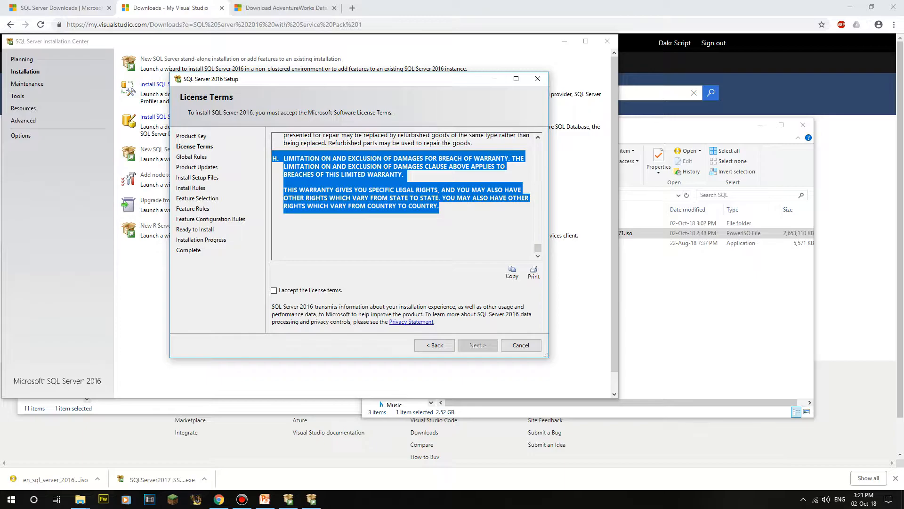
left_click(443, 208)
mouse_move(440, 208)
left_mouse_down()
mouse_move(518, 159)
mouse_move(274, 158)
mouse_move(440, 208)
left_mouse_up()
left_click(330, 175)
left_click(272, 221)
left_click_drag(272, 221, 273, 259)
left_click(353, 191)
left_click(272, 237)
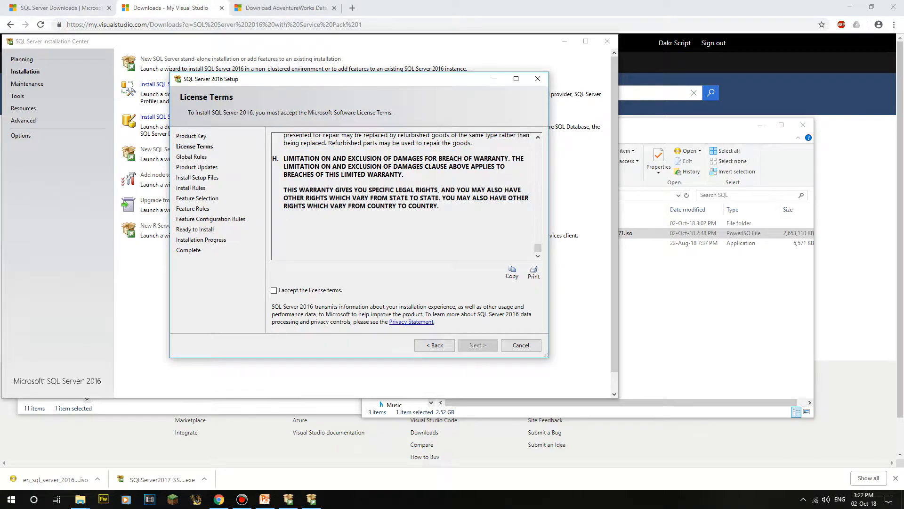
left_click(274, 291)
Step: Continue past the license terms to run the Install Rules checks
left_click_drag(273, 156, 273, 221)
left_click(272, 253)
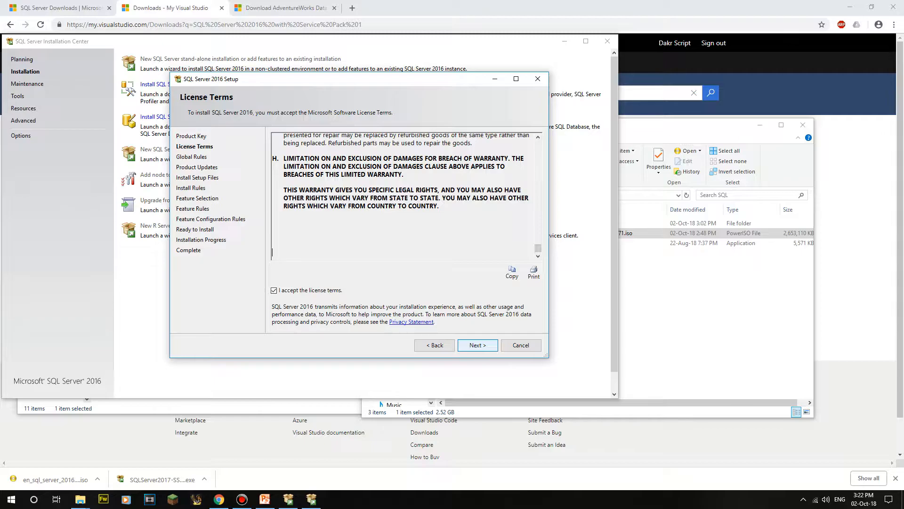
left_click(477, 345)
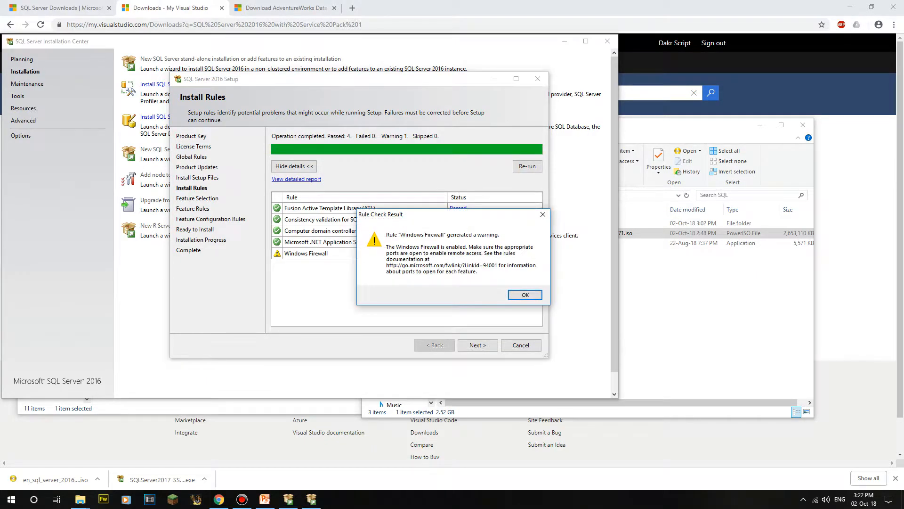
Step: Dismiss the Windows Firewall rule warning and continue to Feature Selection
left_click_drag(452, 214, 376, 185)
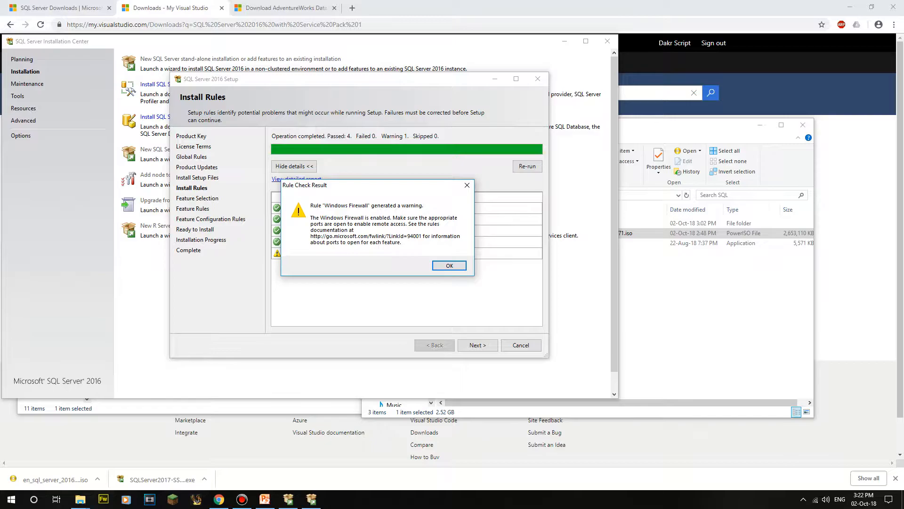
left_click(449, 265)
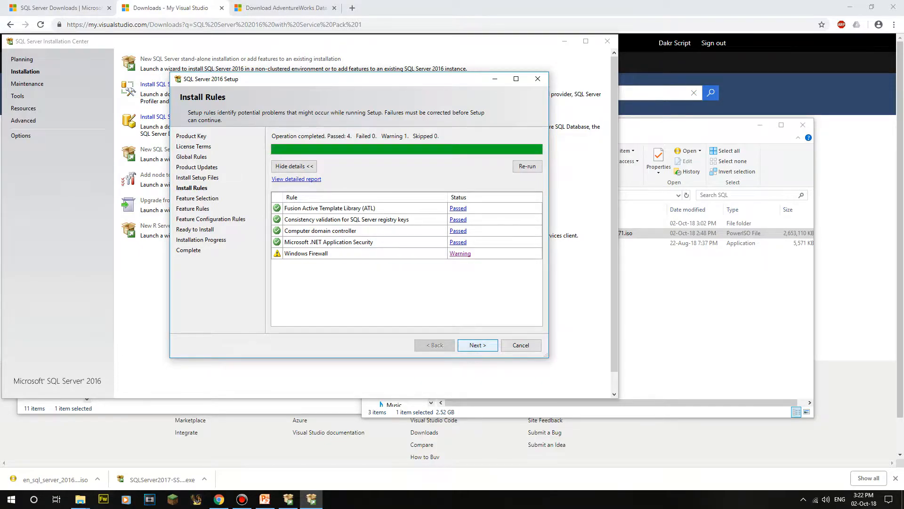
left_click(478, 345)
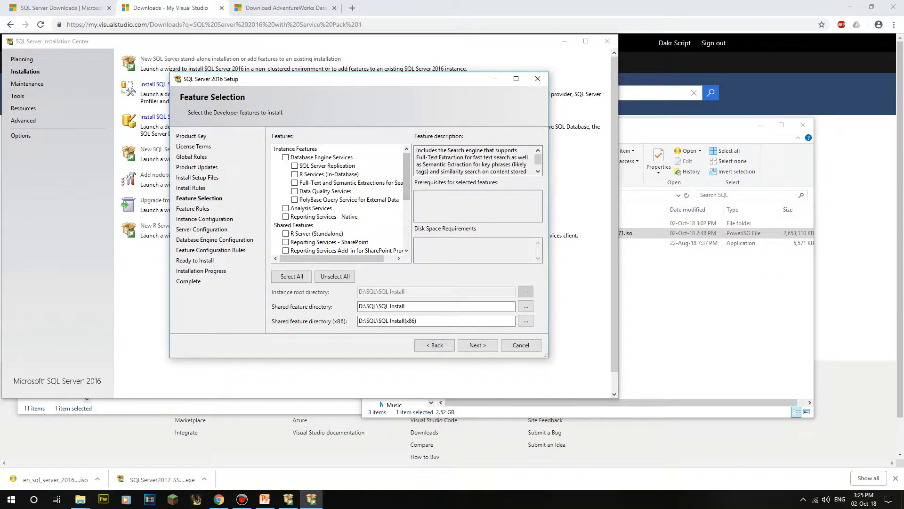
Step: Check Database Engine Services, SQL Server Replication and Full-Text and Semantic Extractions for Search
scroll(337, 200, "down", 5)
scroll(336, 200, "up", 5)
left_click(324, 217)
left_click(311, 208)
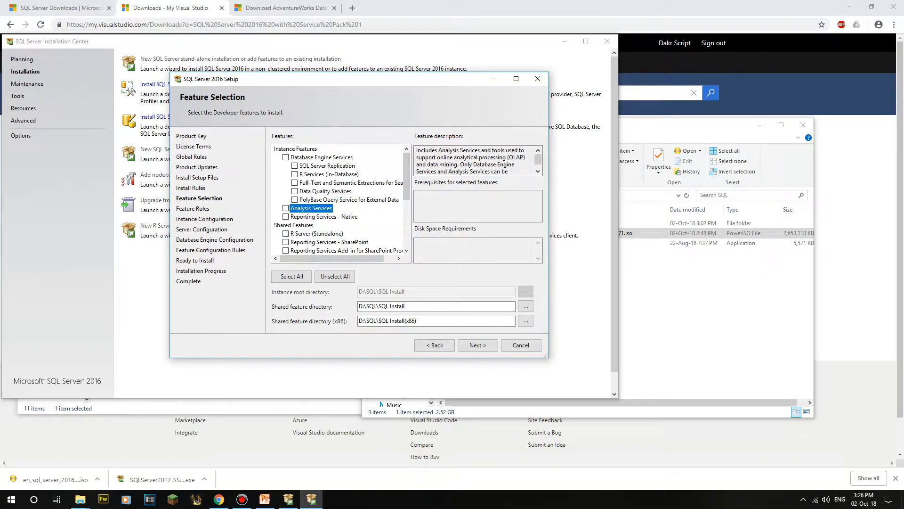
left_click_drag(508, 158, 526, 158)
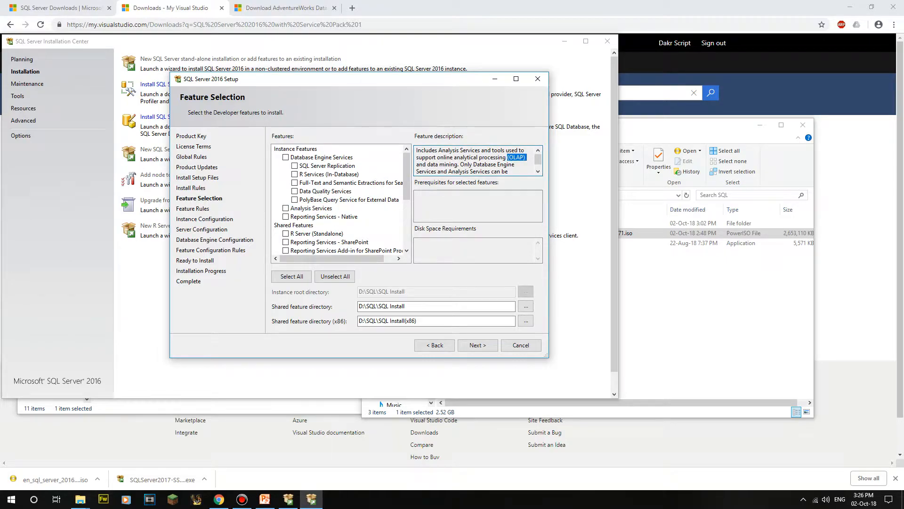
left_click(464, 164)
left_click(322, 157)
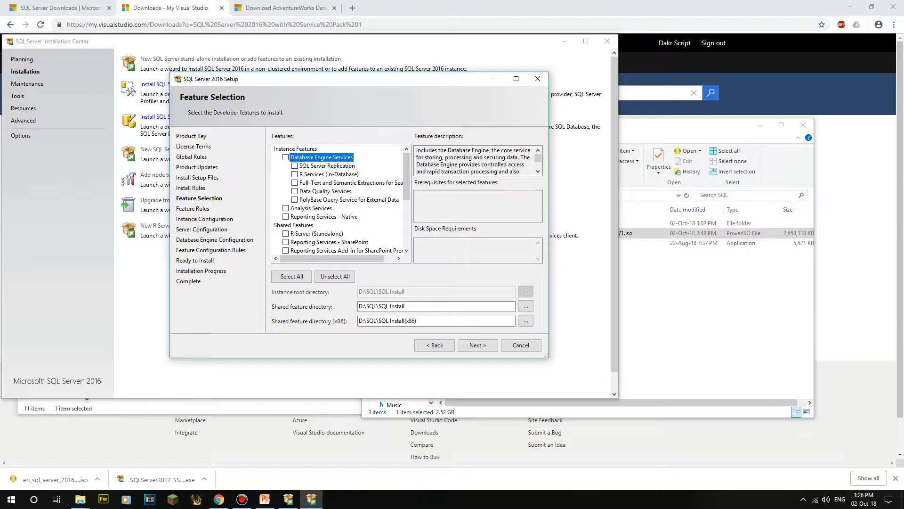
key("space")
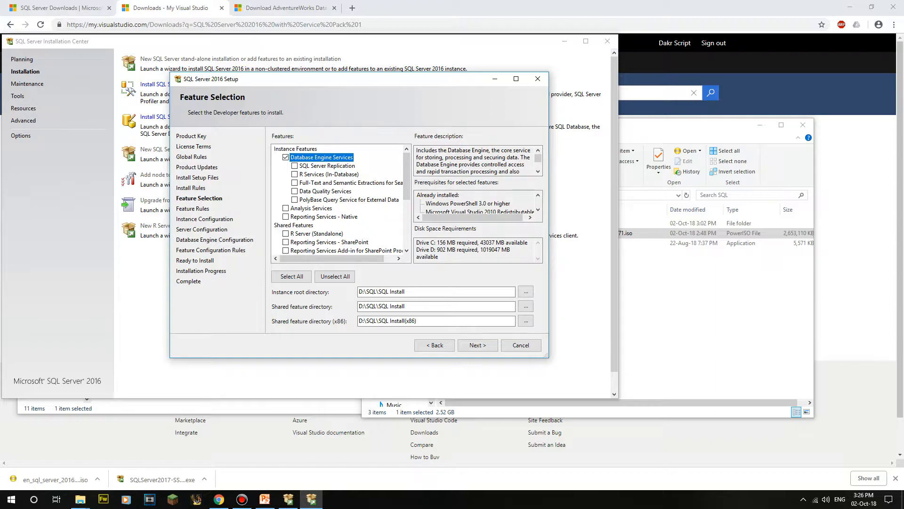
left_click(294, 165)
left_click(327, 166)
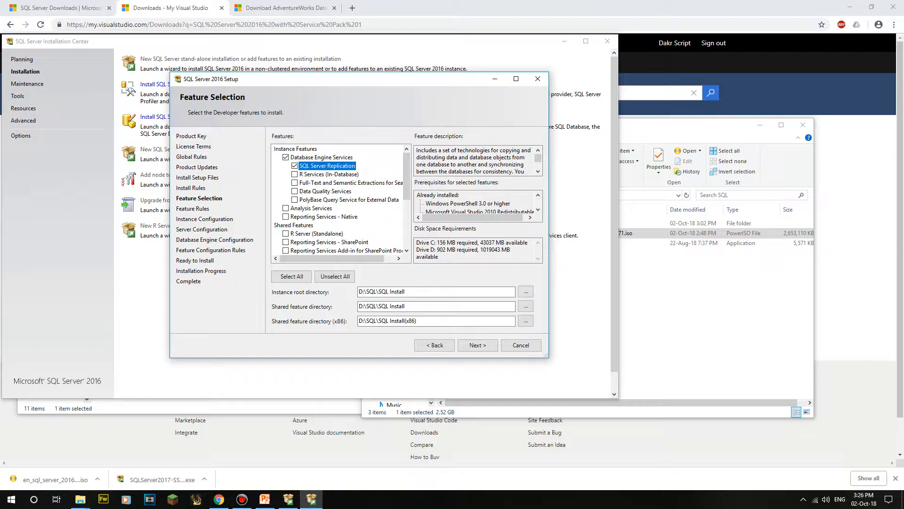
left_click(351, 182)
key("space")
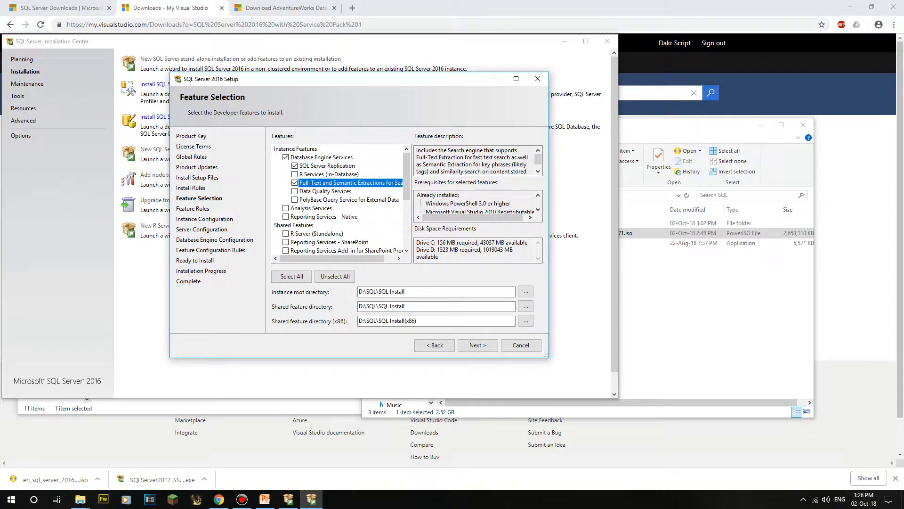
Step: Scroll down to the install directory settings and focus the instance root directory field
left_click_drag(342, 258, 330, 259)
left_click_drag(538, 159, 537, 160)
left_click_drag(458, 150, 538, 162)
left_click(511, 164)
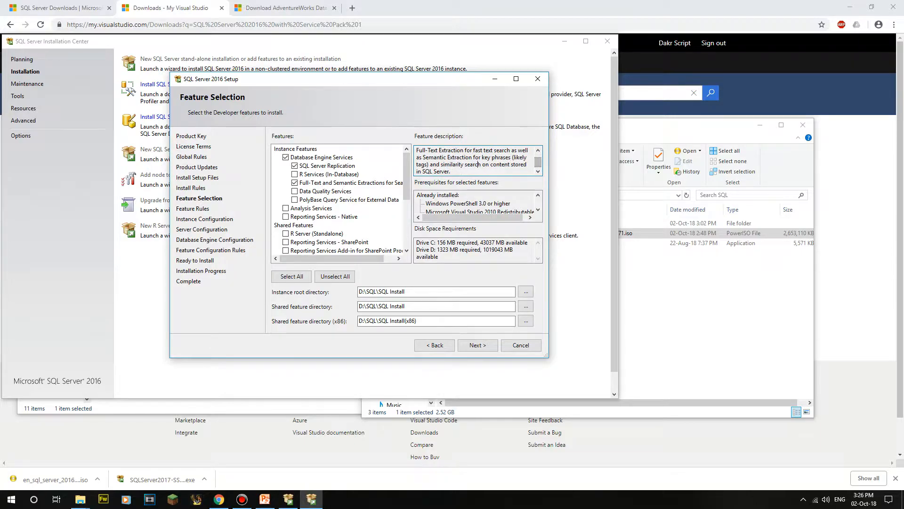
scroll(339, 200, "down", 1)
scroll(339, 200, "down", 2)
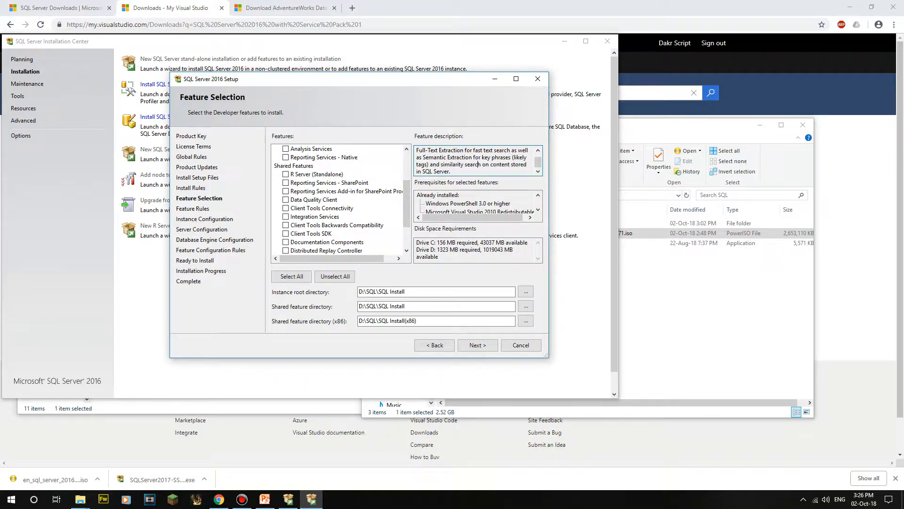
scroll(337, 200, "down", 2)
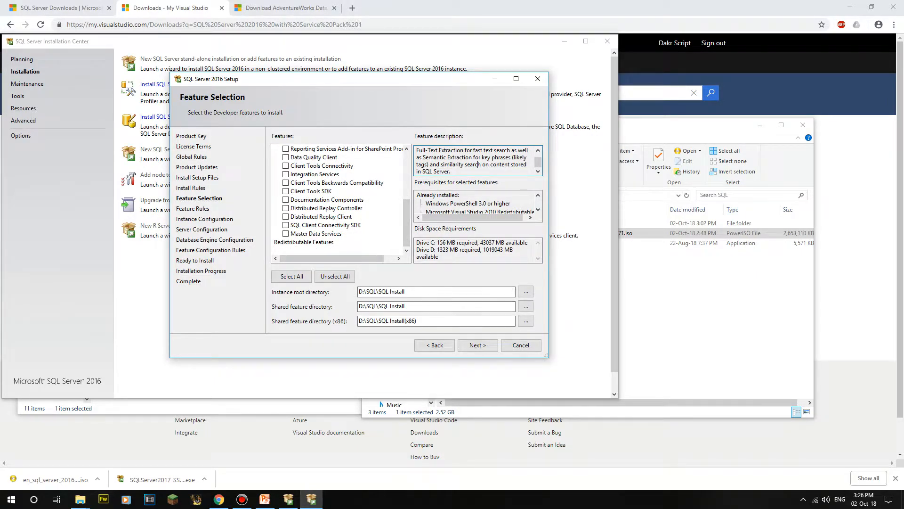
left_click(452, 291)
left_click(678, 306)
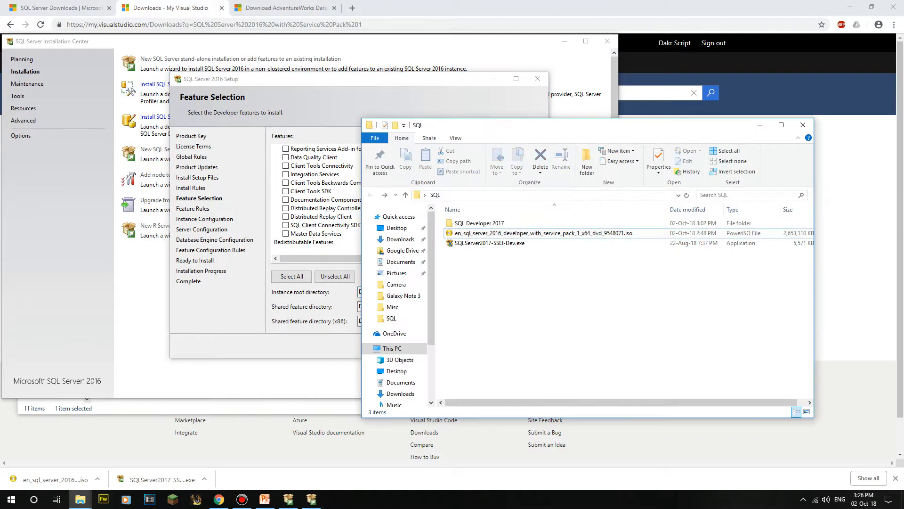
Step: Open D:\SQL in the This PC window and delete its MSSQL folder
mouse_move(80, 499)
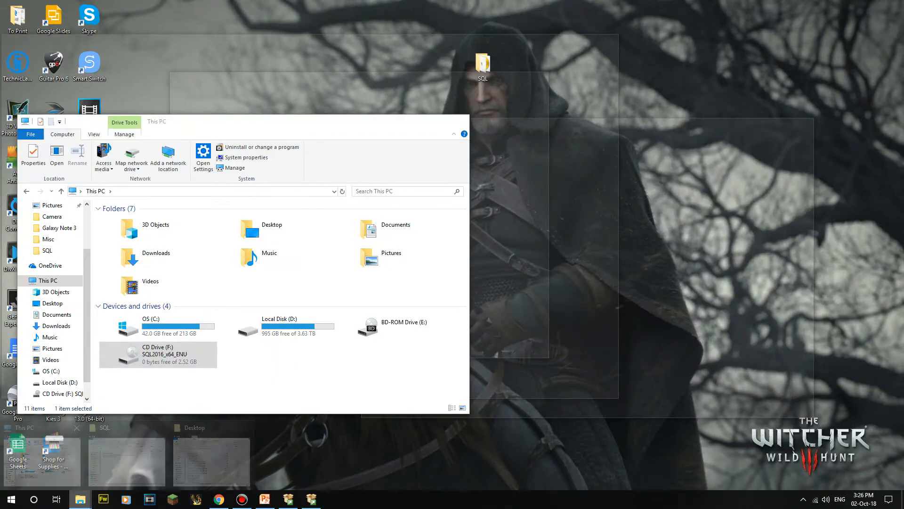
left_click(42, 462)
left_click_drag(263, 121, 538, 99)
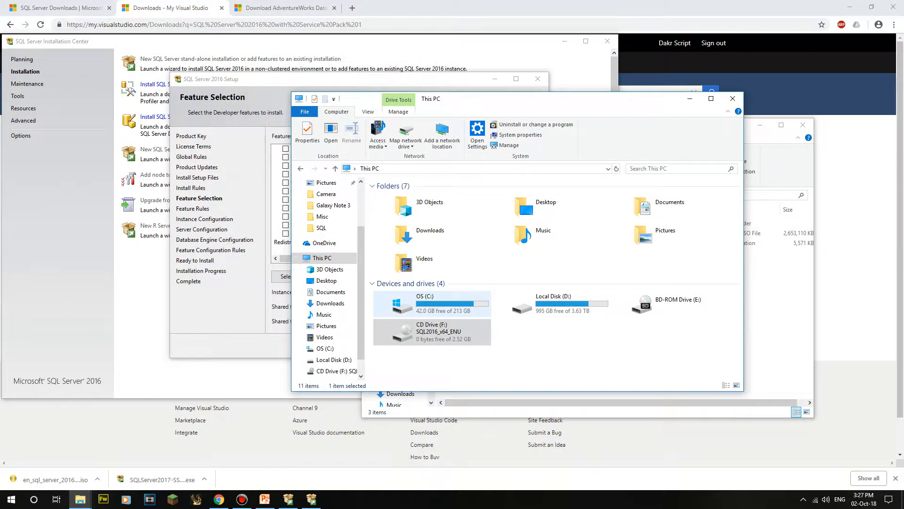
double_click(554, 301)
scroll(447, 306, "down", 10)
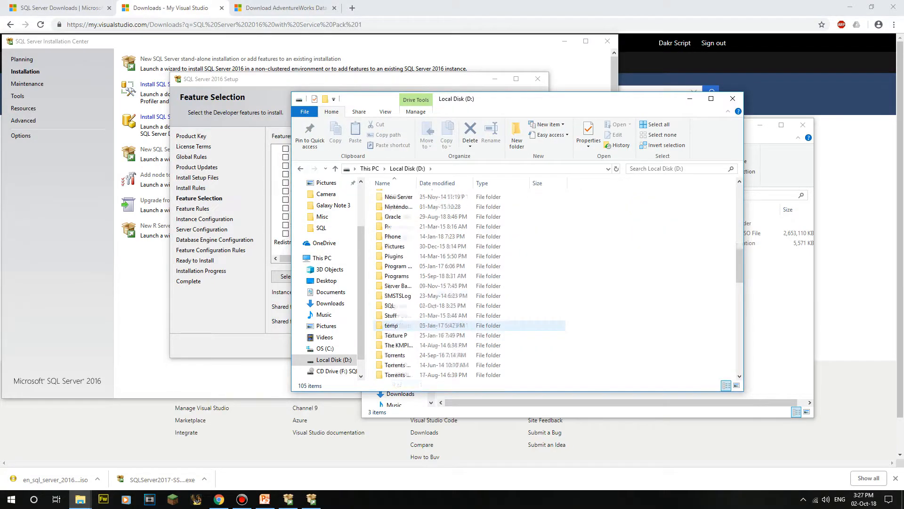
scroll(390, 325, "down", 3)
double_click(391, 216)
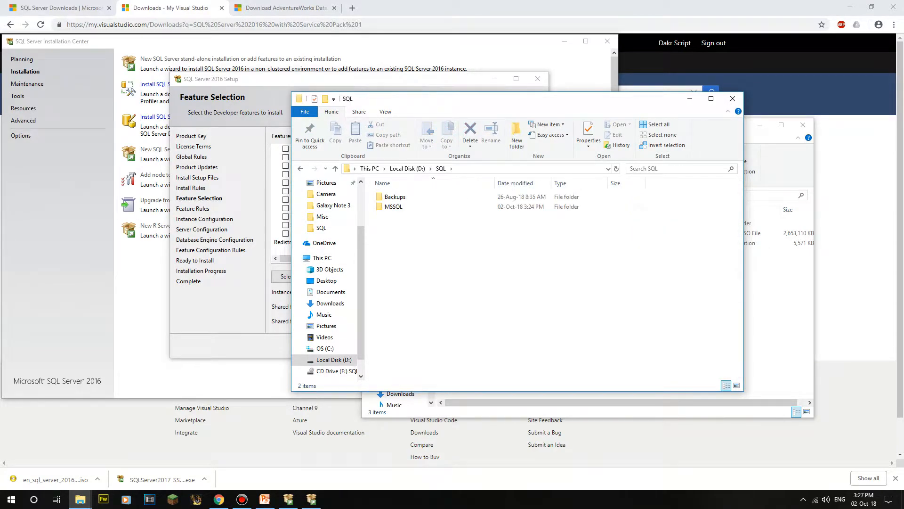
right_click(420, 209)
left_click(445, 434)
left_click(486, 287)
Step: Create a new 'Instance' folder in D:\SQL, then browse for the instance root directory in setup
left_click(517, 134)
type("Instances")
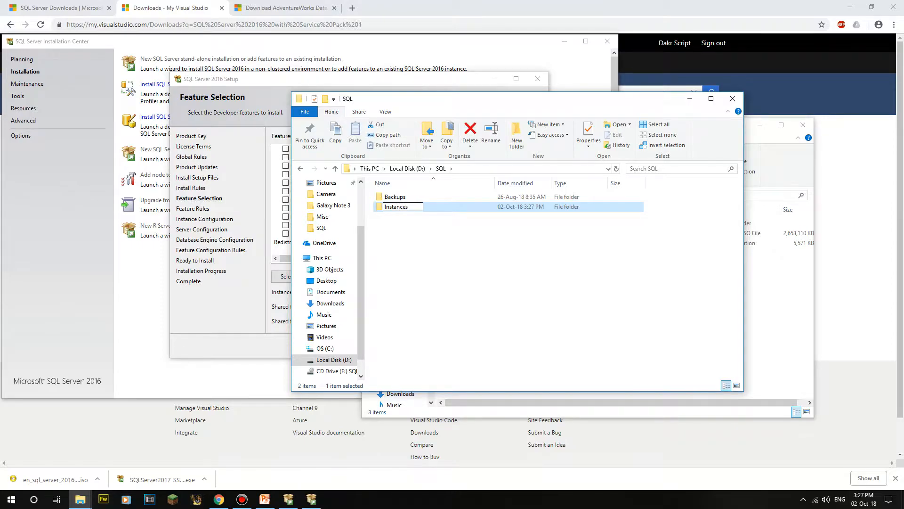
key("Return")
key("alt+Tab")
left_click(526, 291)
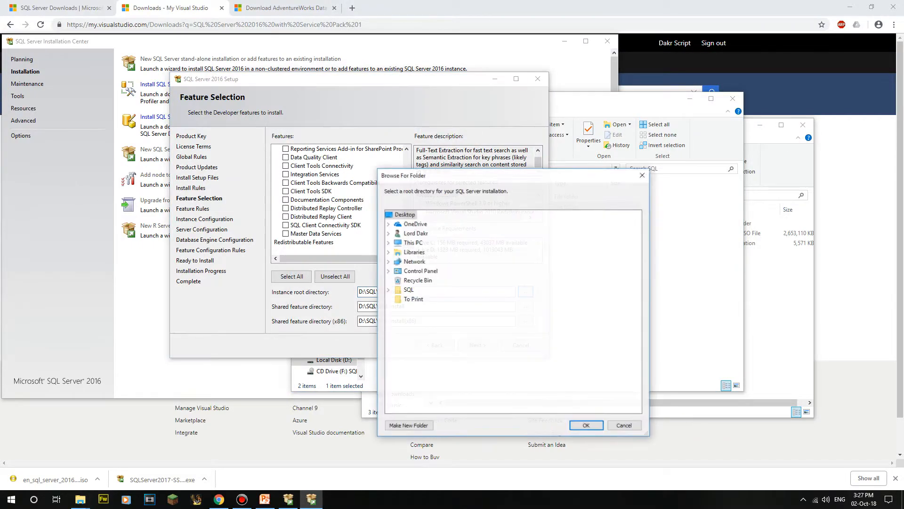
Step: Browse the instance root directory to D:\SQL\Instances
left_click(408, 290)
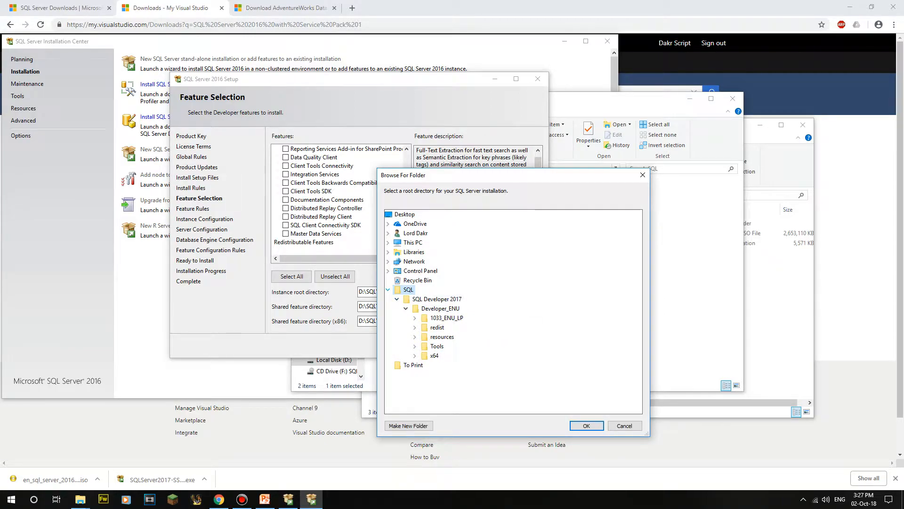
left_click(388, 290)
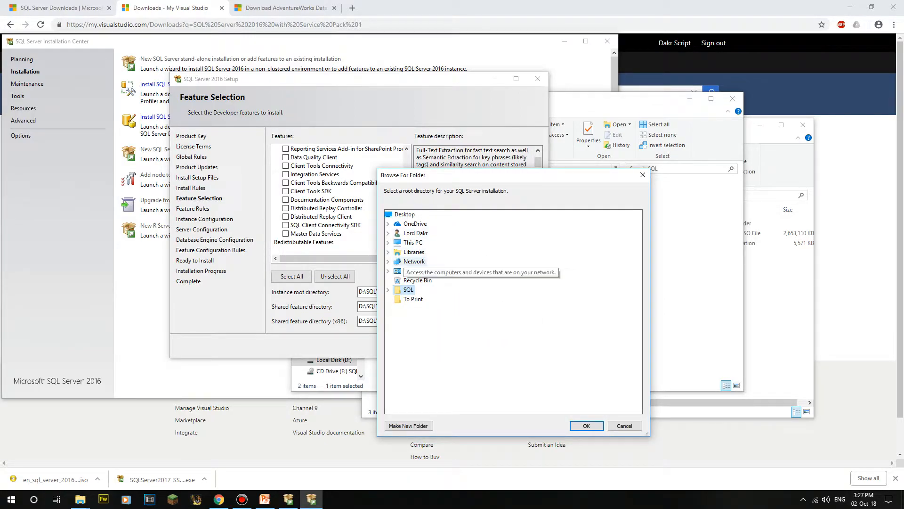
left_click(413, 242)
left_click(426, 326)
scroll(438, 324, "down", 14)
scroll(431, 361, "down", 3)
left_click(425, 214)
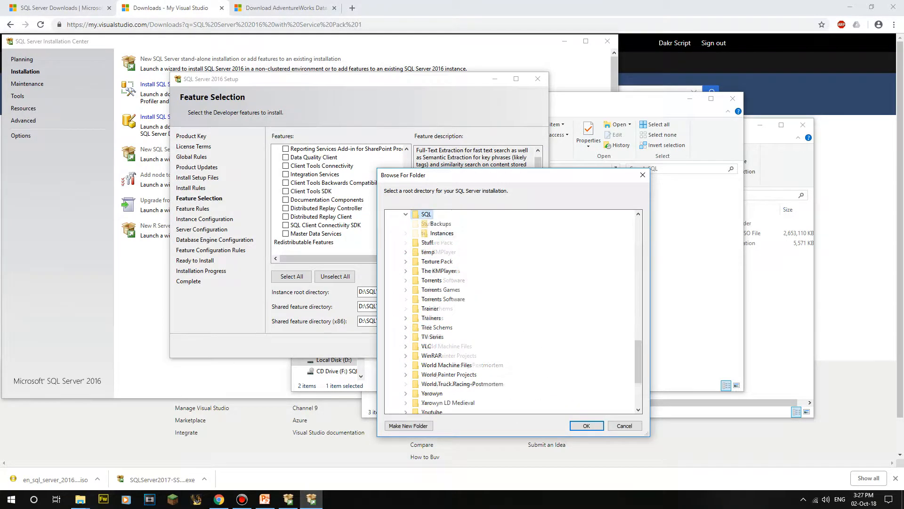
left_click(442, 233)
left_click(586, 426)
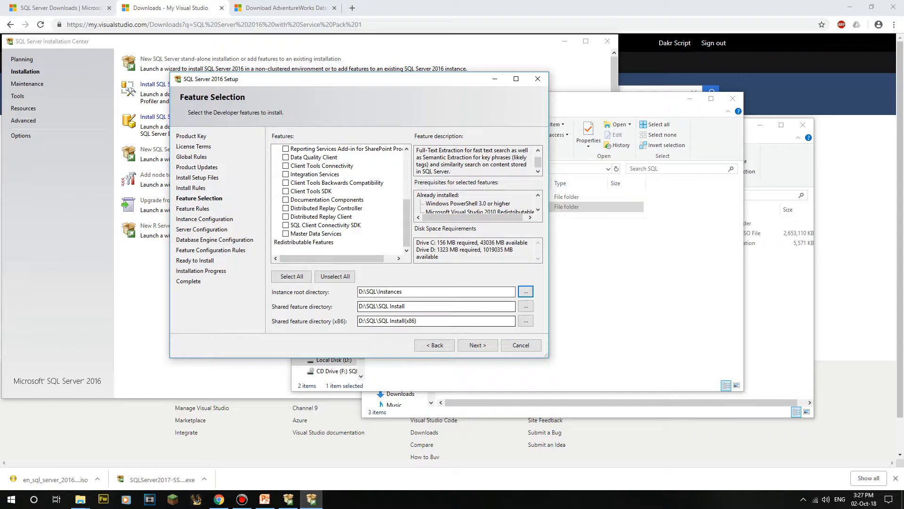
Step: Copy D:\SQL\Instances into both shared feature directories, adding (x86) to the x86 one, and continue
key("shift+Tab")
key("ctrl+c")
key("Tab")
key("Tab")
key("ctrl+v")
key("Tab")
key("Tab")
key("ctrl+v")
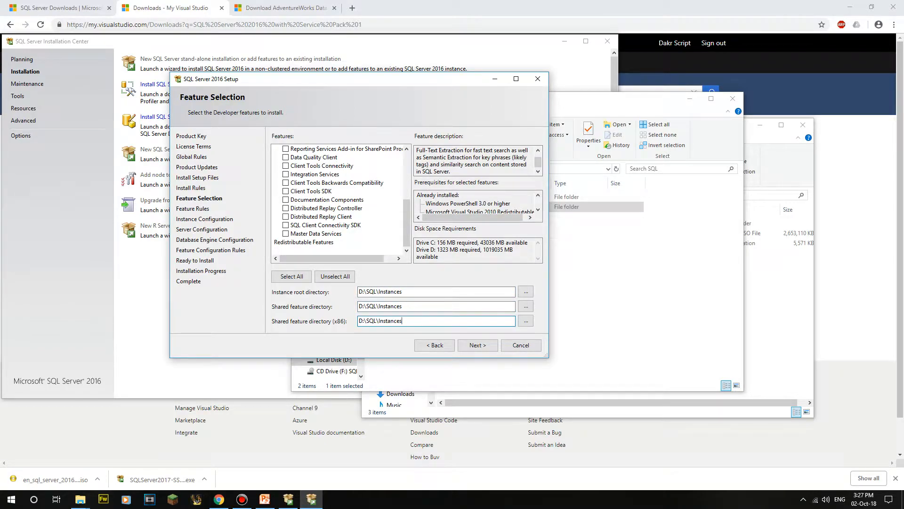
type("(x86)")
left_click(402, 292)
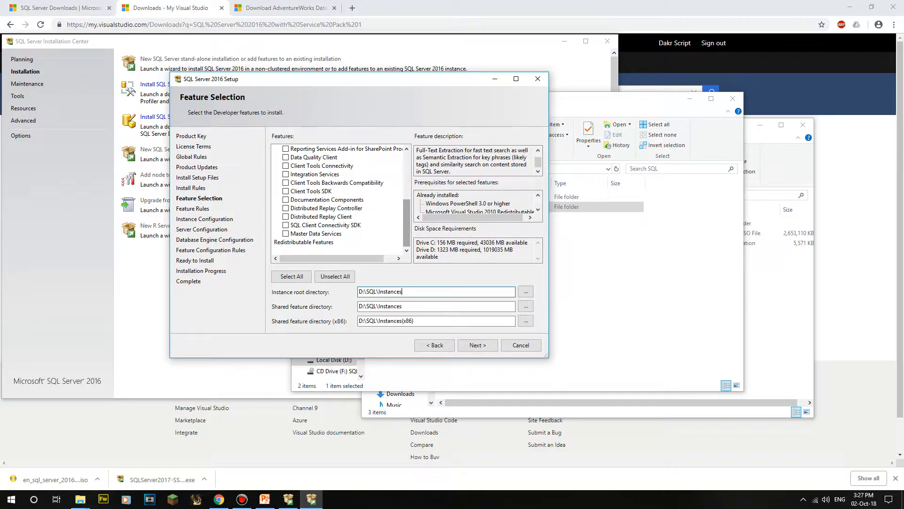
key("Return")
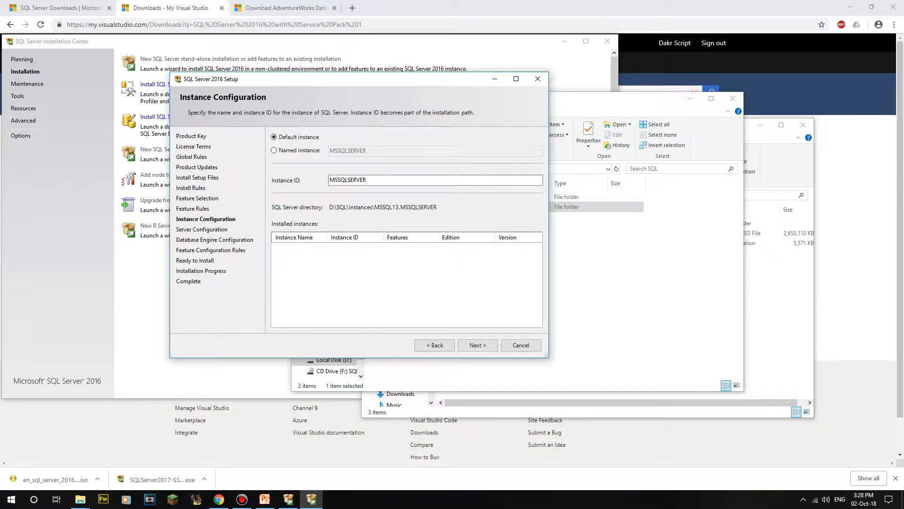
Step: Choose Named instance and name it YTSQL2016DEV
left_click(273, 150)
left_click(274, 137)
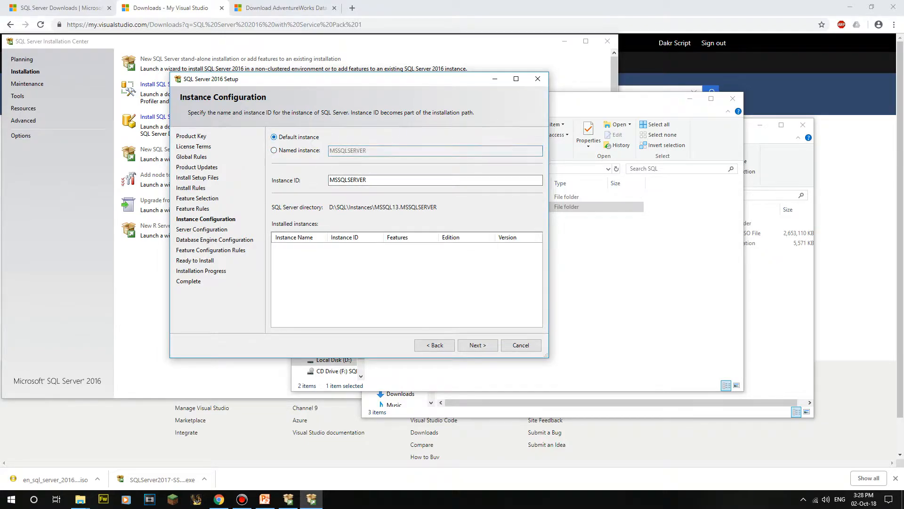
left_click(274, 151)
left_click(274, 137)
left_click(274, 150)
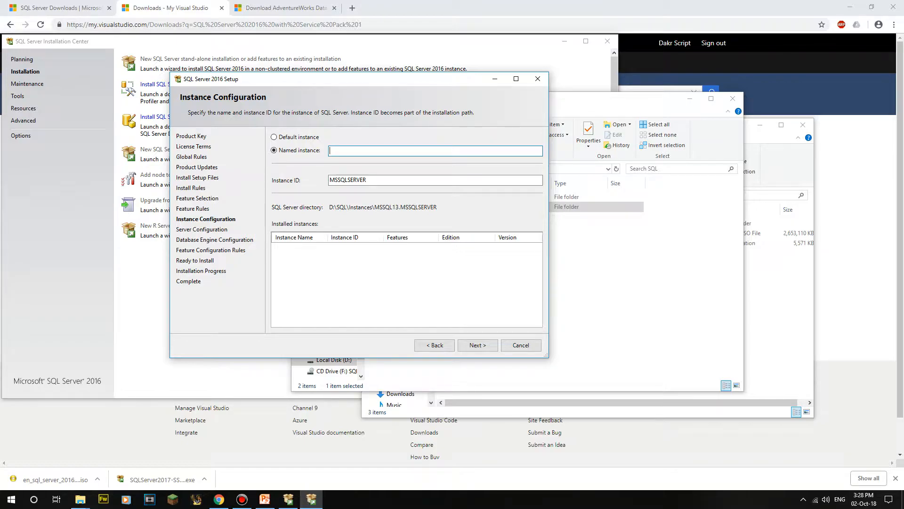
type("SQL-")
key("BackSpace")
type("YT2016DEV")
key("ctrl+a")
key("BackSpace")
type("YTSQL2016DEV")
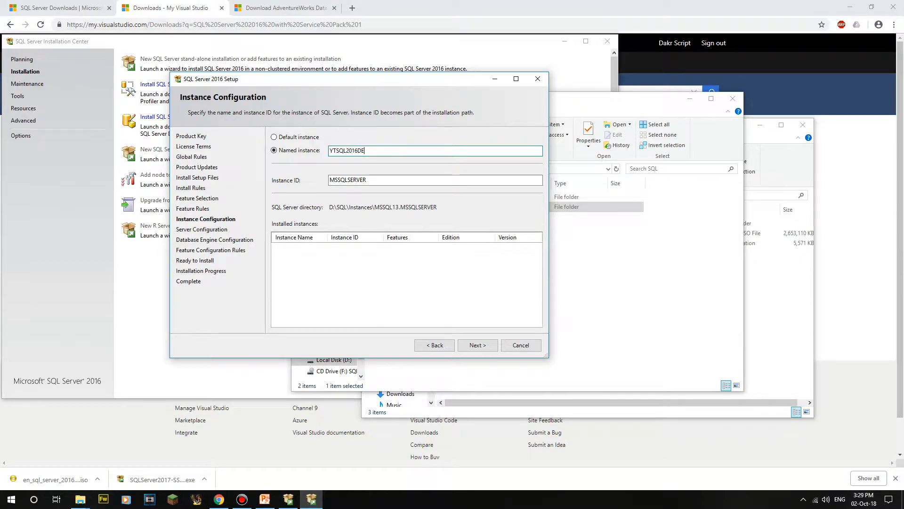
Step: Set the Instance ID to YTSQL2016DEV to match the instance name
key("ctrl+a")
key("Tab")
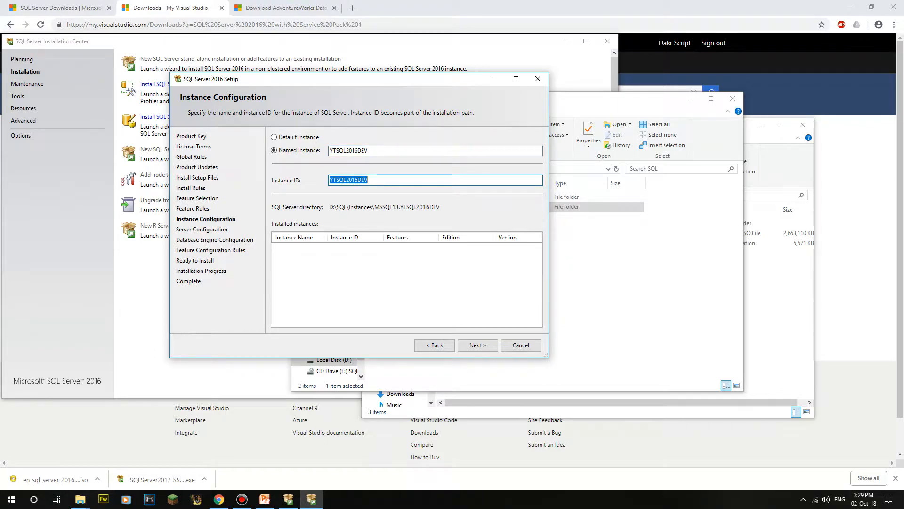
key("ctrl+v")
double_click(362, 179)
left_click(369, 180)
Step: Advance to Server Configuration, widen Account Name, and set SQL Server Agent to start Automatic
key("Return")
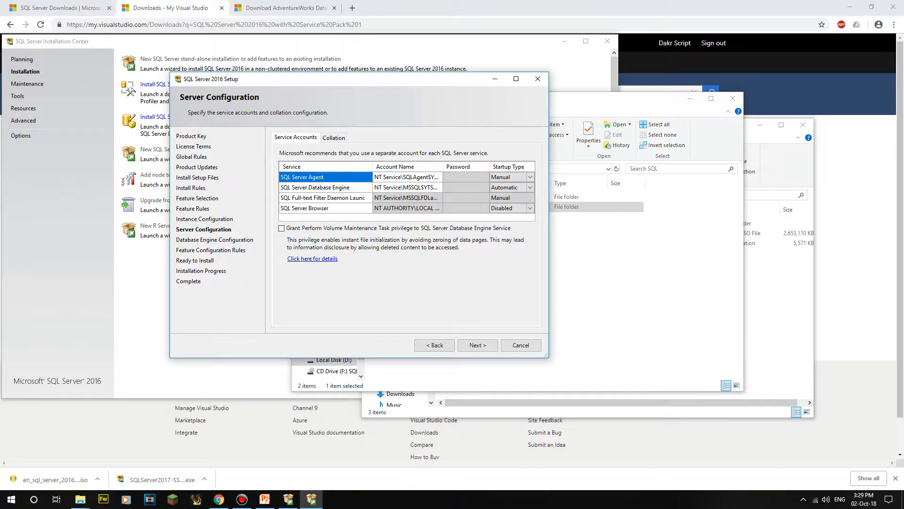
mouse_move(443, 166)
left_mouse_down()
mouse_move(476, 167)
mouse_move(451, 167)
left_mouse_up()
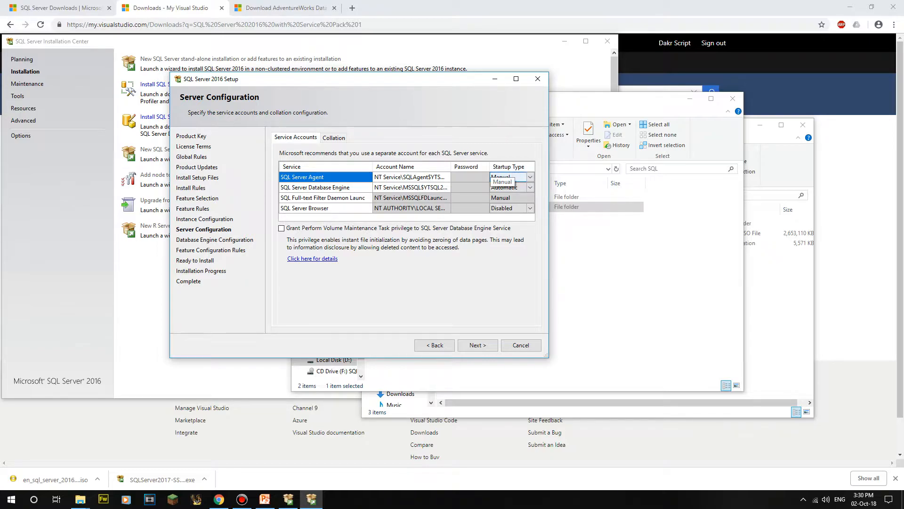
left_click(511, 177)
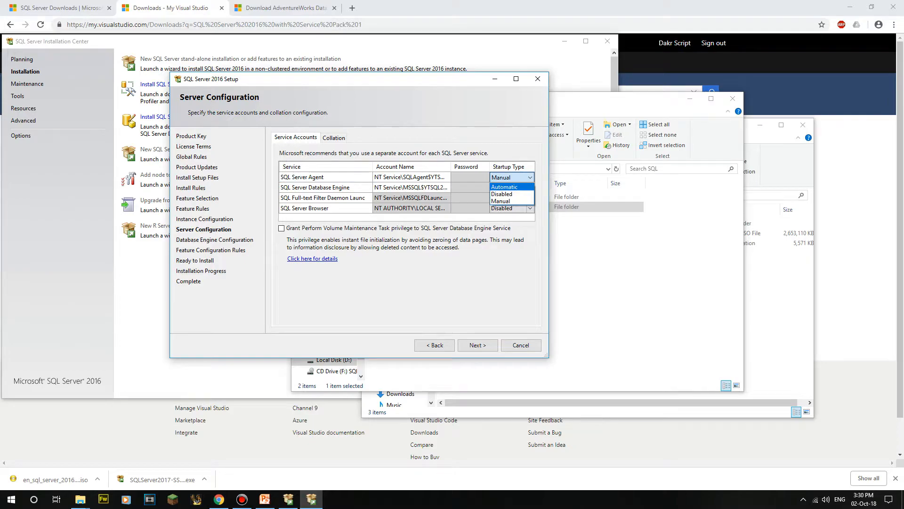
left_click(504, 186)
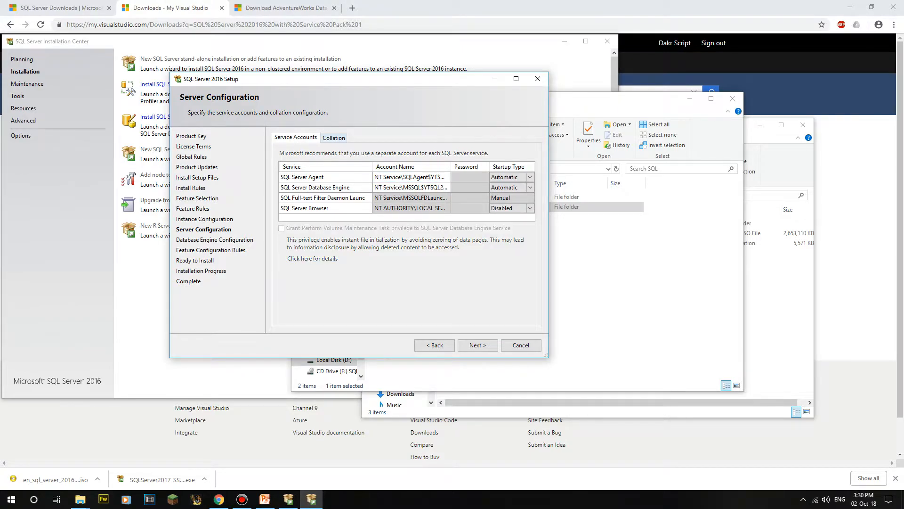
Step: Inspect the Latin1_General_CI_AS collation and its designator options without changing anything
left_click(334, 137)
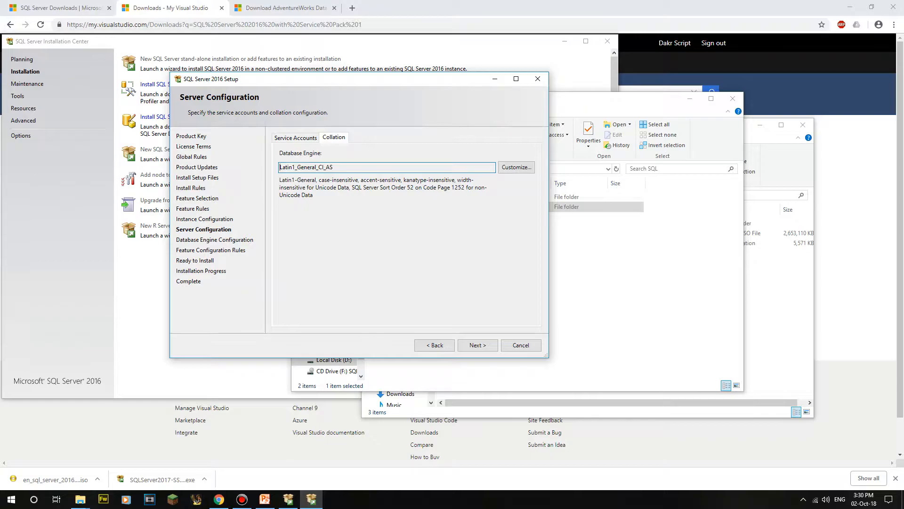
left_click_drag(279, 166, 334, 167)
left_click(516, 167)
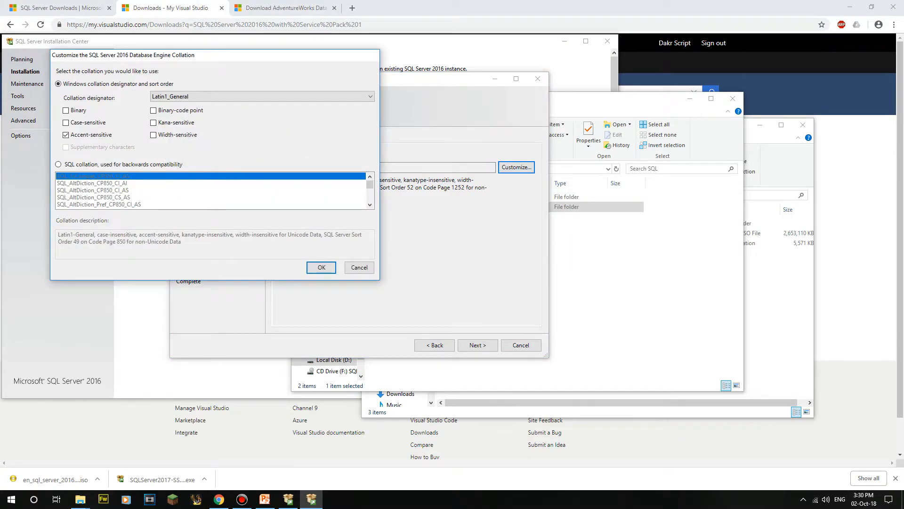
key("alt+Down")
key("Down")
key("Down")
key("Escape")
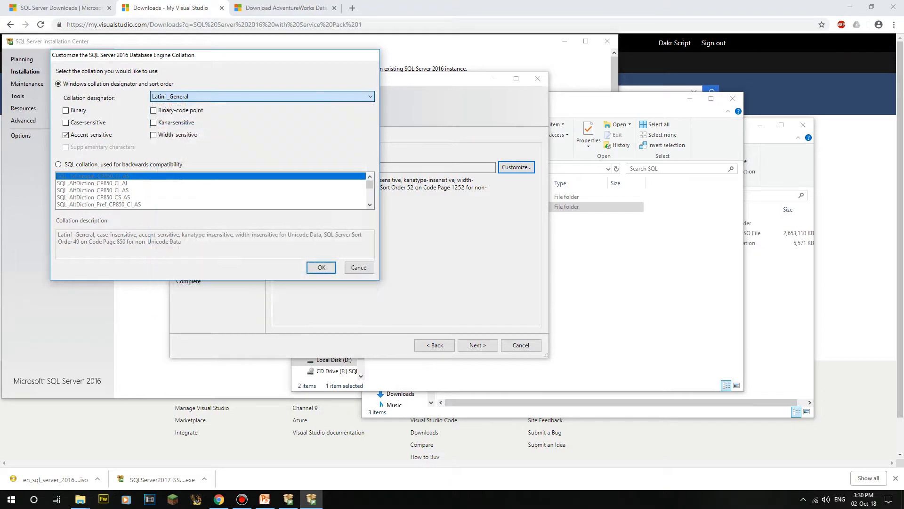
key("Escape")
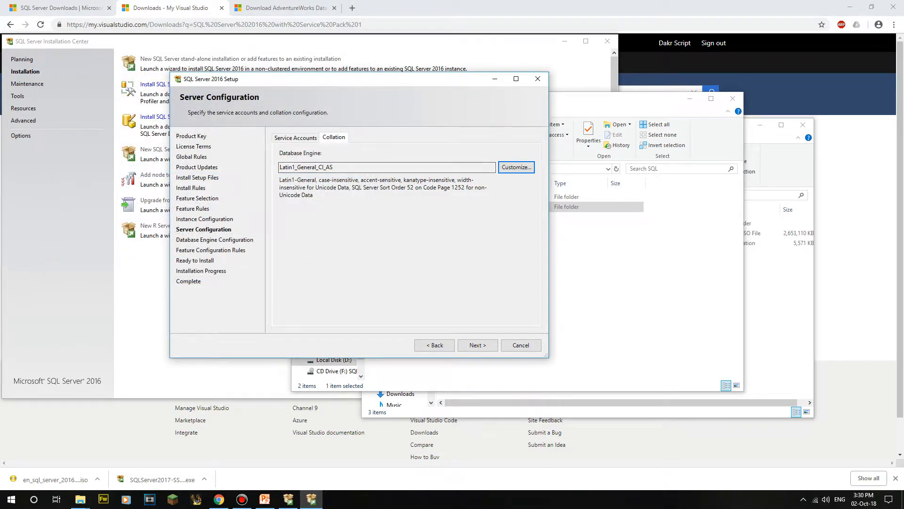
Step: Compare the Service Accounts and Collation tabs, keep Latin1_General_CI_AS, and move to Database Engine Configuration
key("ctrl+shift+Tab")
key("ctrl+Tab")
key("Tab")
key("End")
key("shift+Left")
key("shift+Left")
key("shift+Left")
key("shift+Left")
key("shift+Left")
key("End")
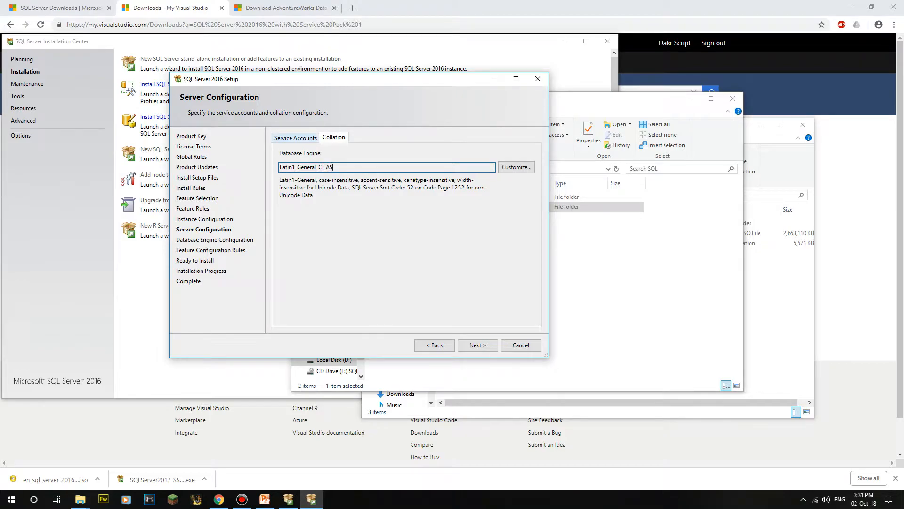
key("ctrl+shift+Tab")
key("ctrl+Tab")
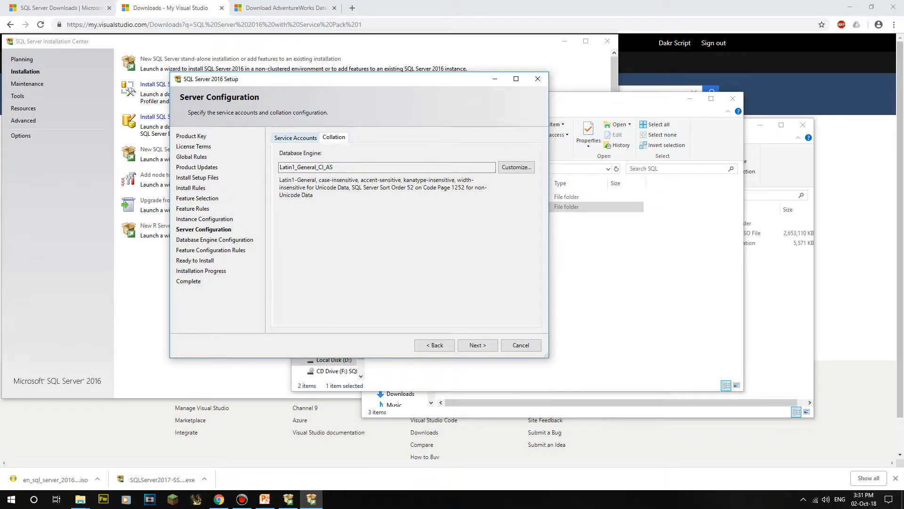
key("ctrl+shift+Tab")
key("ctrl+Tab")
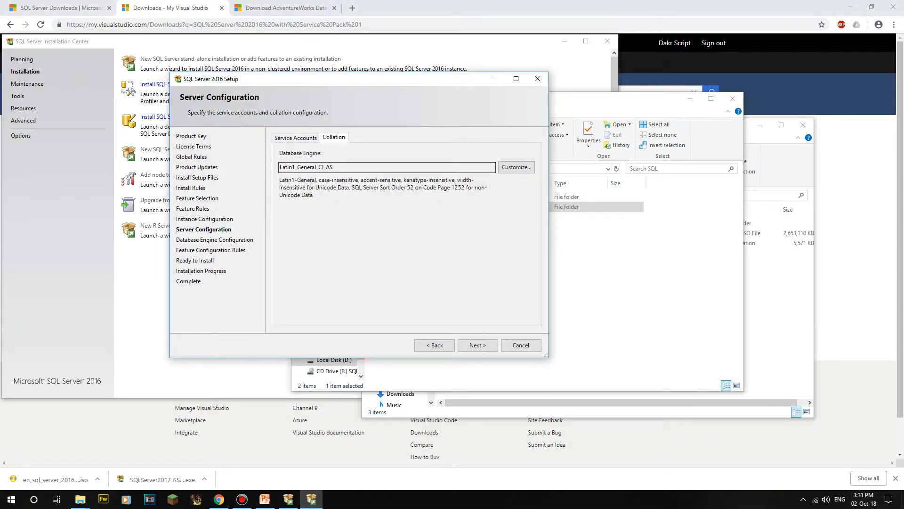
left_click(333, 168)
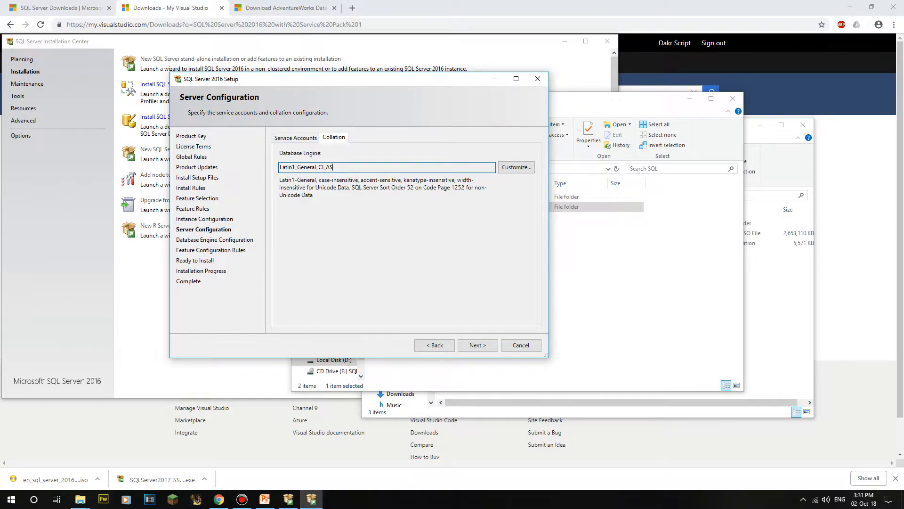
key("ctrl+Tab")
key("Return")
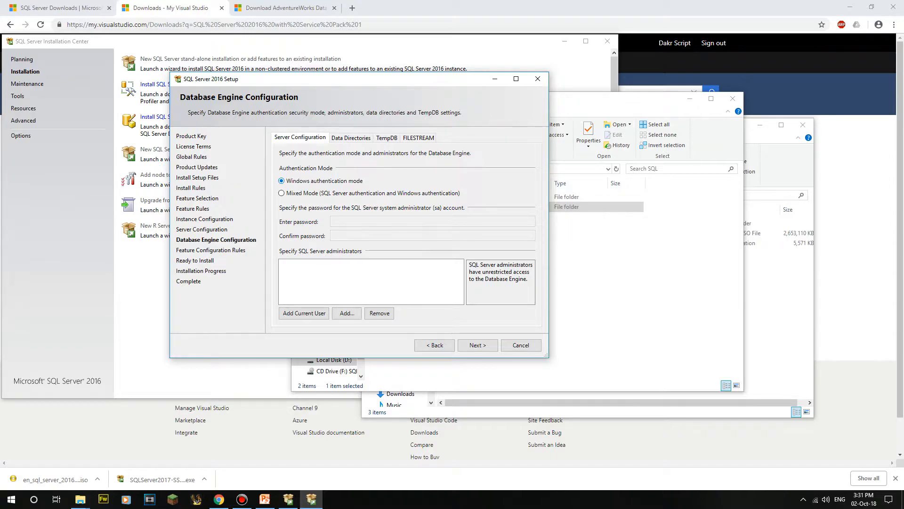
Step: Switch to mixed mode authentication and enter and confirm the sa password
left_click(282, 194)
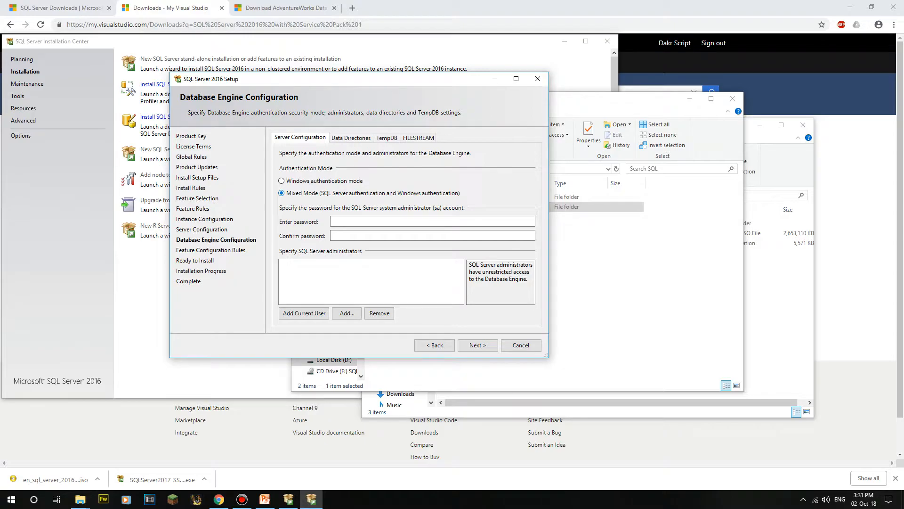
left_click(282, 181)
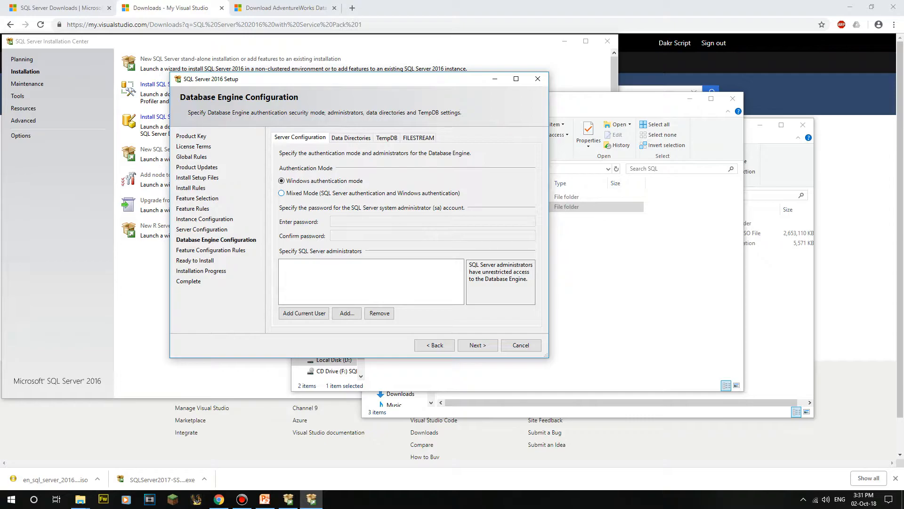
left_click(281, 193)
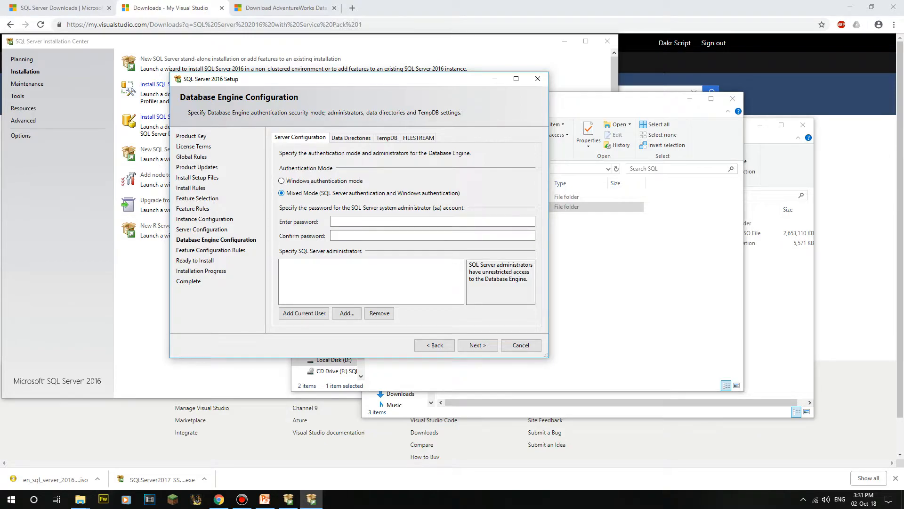
left_click(337, 221)
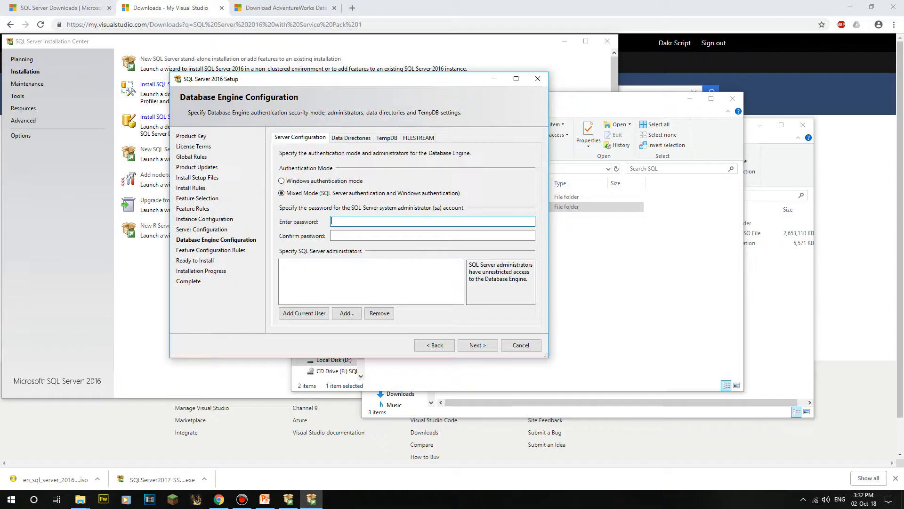
key("Caps_Lock")
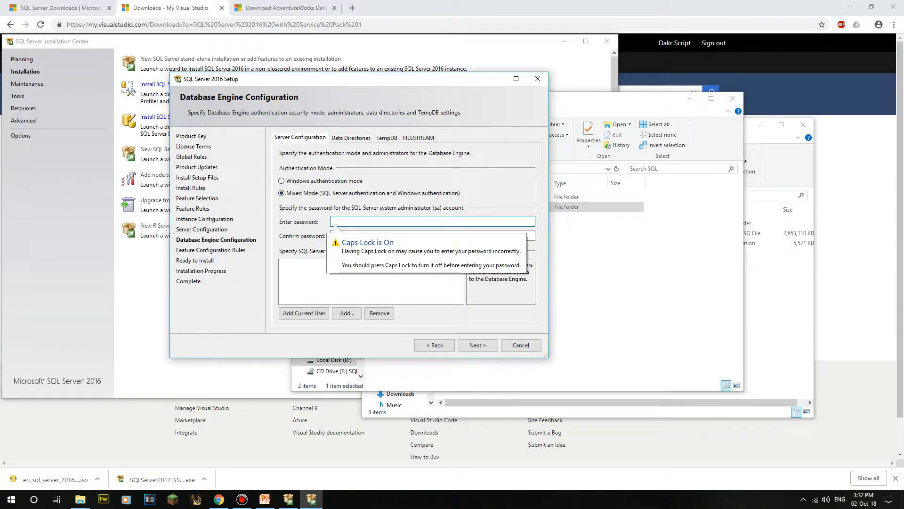
type("PASSWORD")
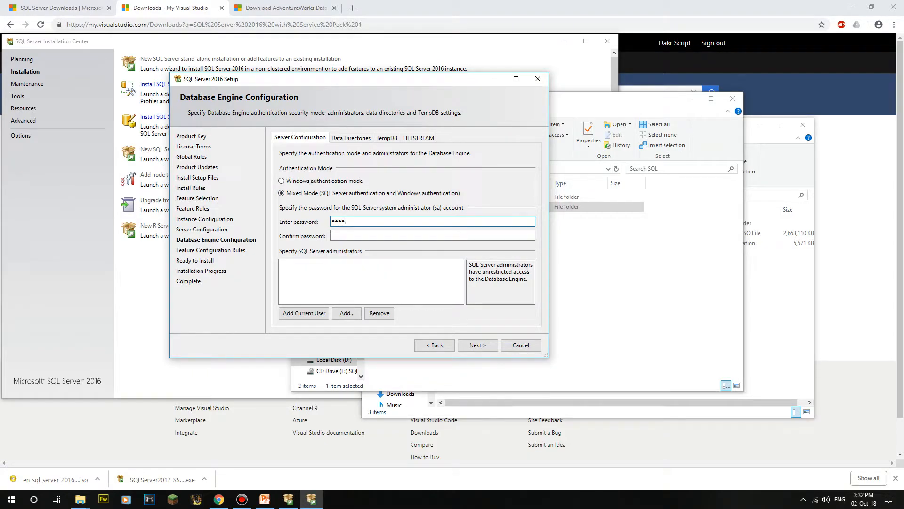
key("Tab")
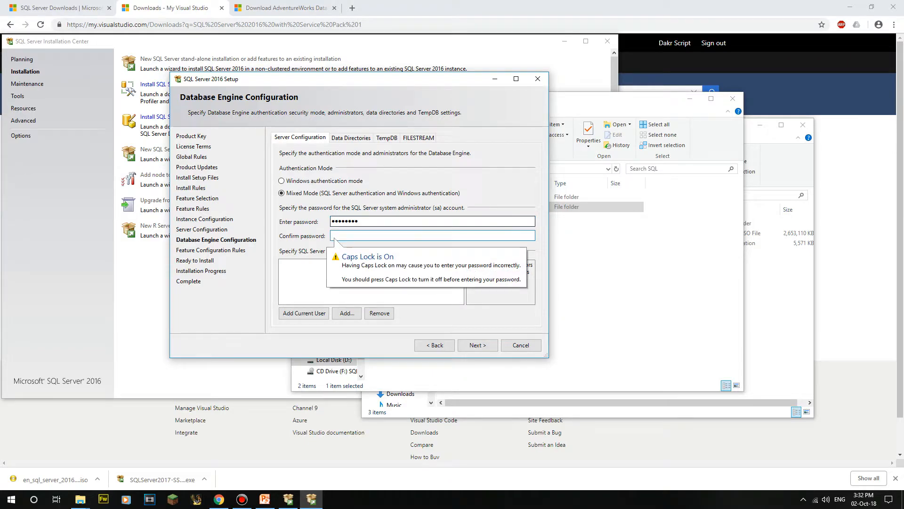
type("PASSWORD")
left_click(359, 221)
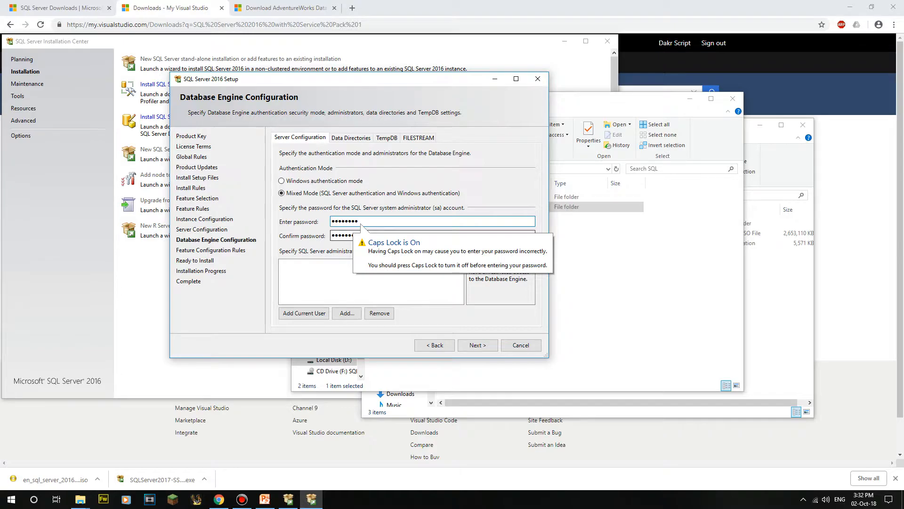
double_click(360, 223)
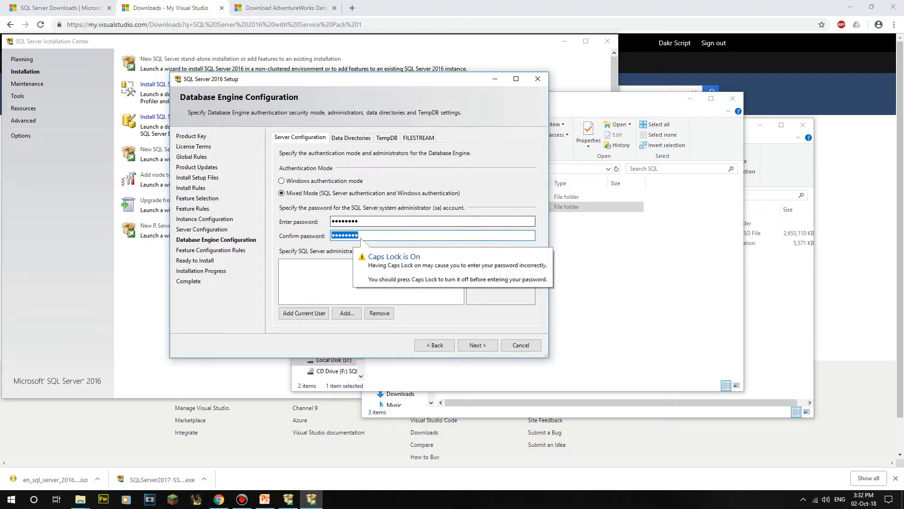
left_click(360, 224)
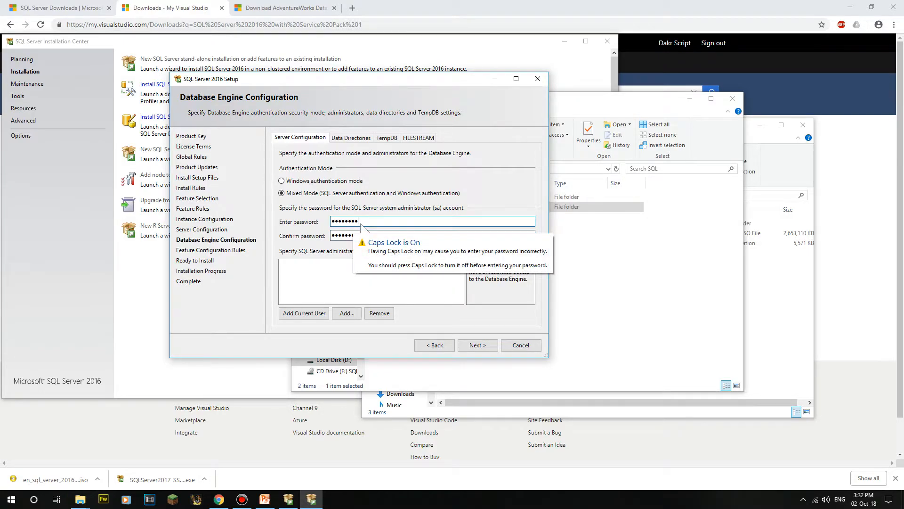
Step: Add the current Windows user as SQL Server administrator and show the Data Directories
key("Tab")
key("Tab")
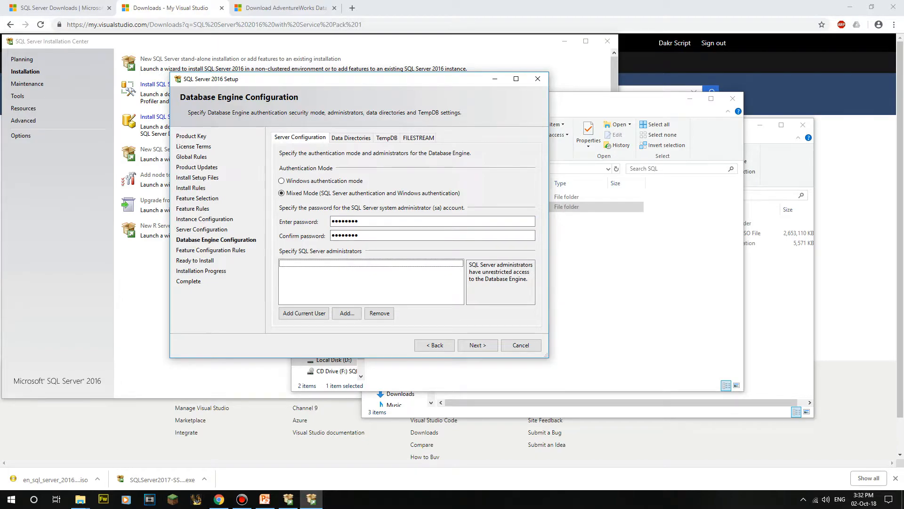
key("Tab")
key("space")
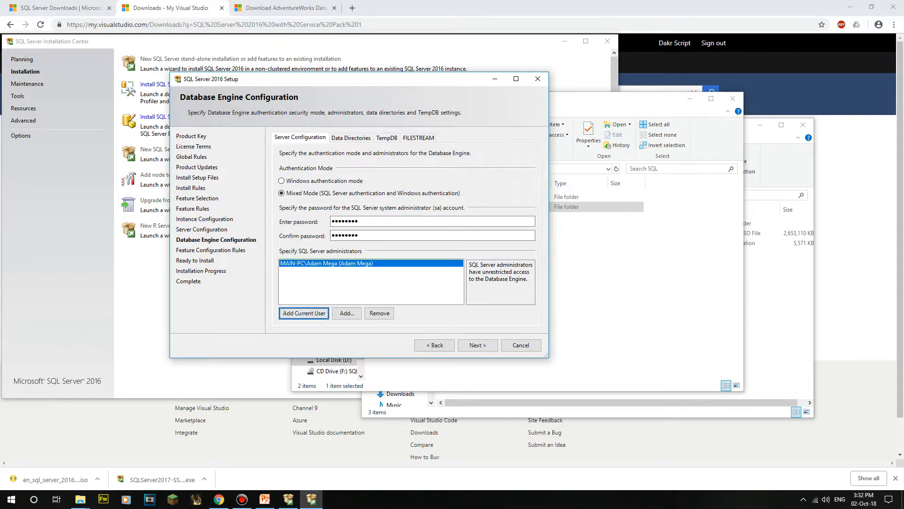
key("ctrl+Tab")
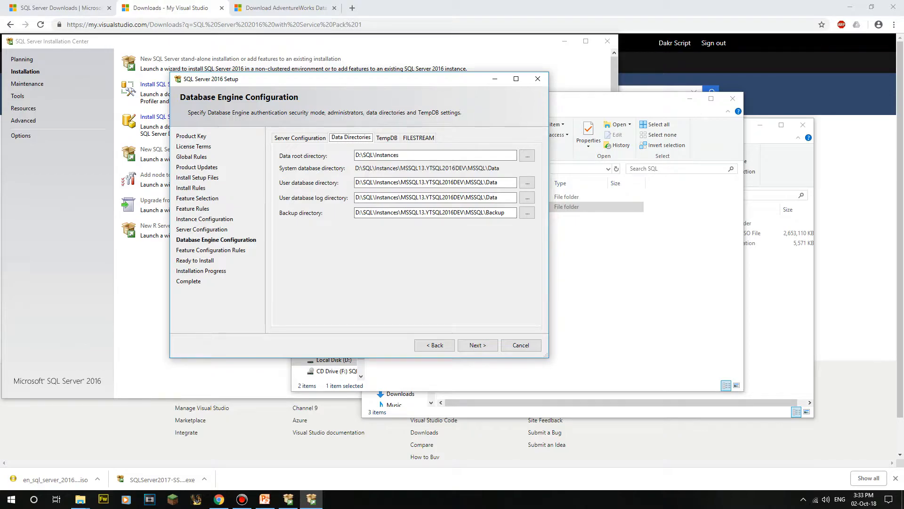
Step: Display the TempDB settings: eight 8 MB data files with 64 MB autogrowth
left_click(386, 138)
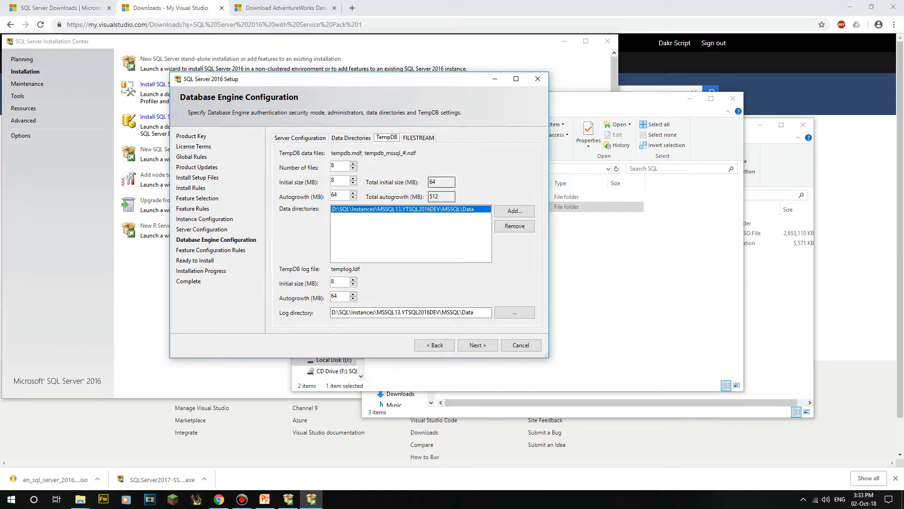
Step: Review the TempDB and FILESTREAM settings, leaving FILESTREAM disabled, and advance to Ready to Install
key("Right")
key("Left")
left_click_drag(332, 312, 434, 312)
left_click(434, 312)
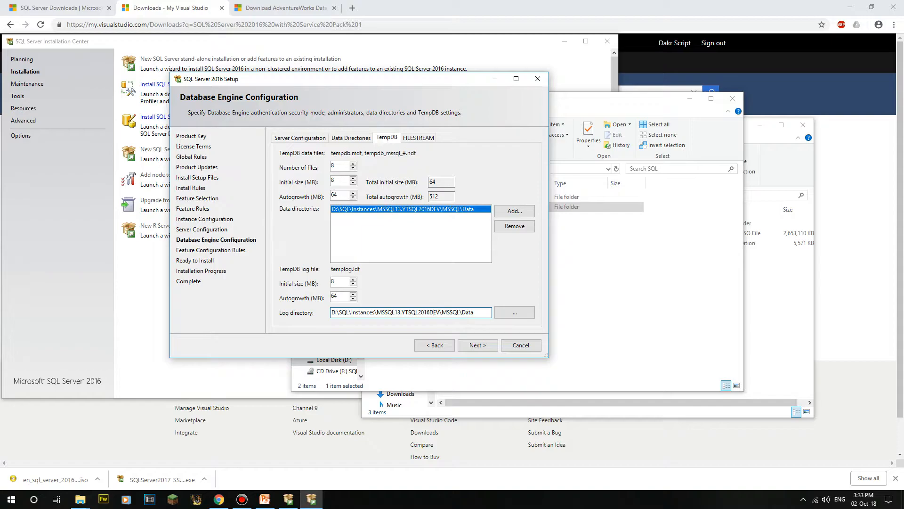
left_click(418, 137)
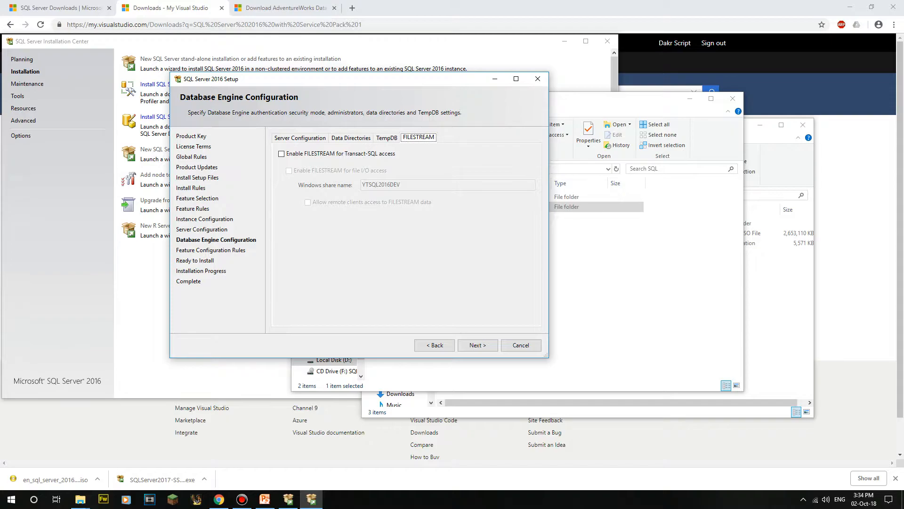
key("ctrl+Tab")
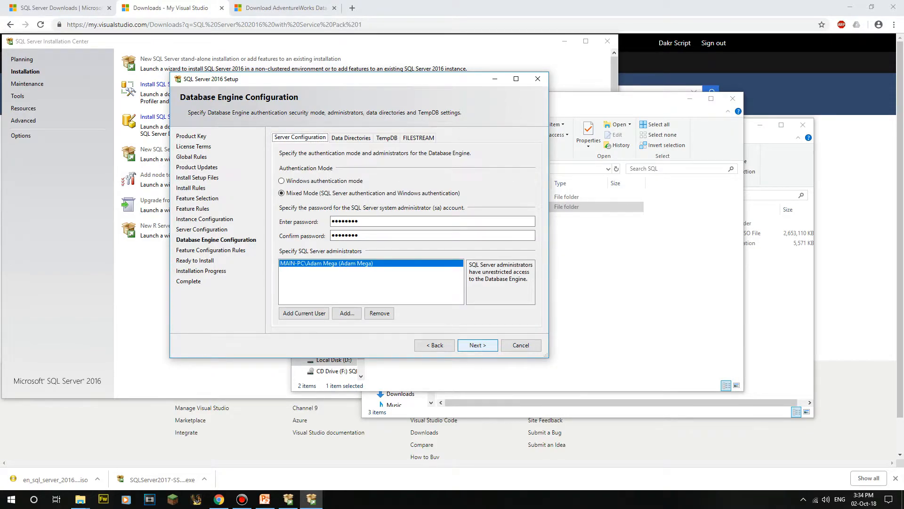
key("Return")
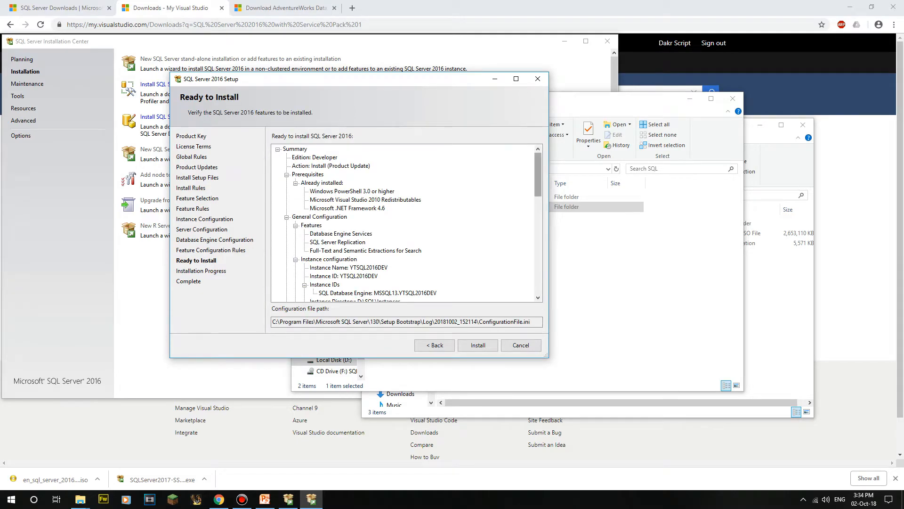
Step: Look over the Ready to Install summary and start the SQL Server 2016 installation
scroll(405, 221, "down", 10)
scroll(405, 221, "up", 5)
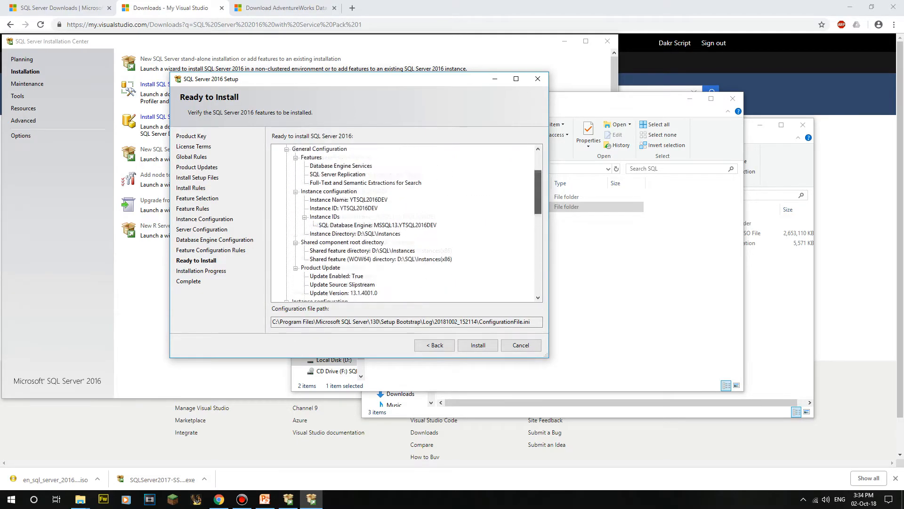
scroll(405, 222, "down", 5)
key("Return")
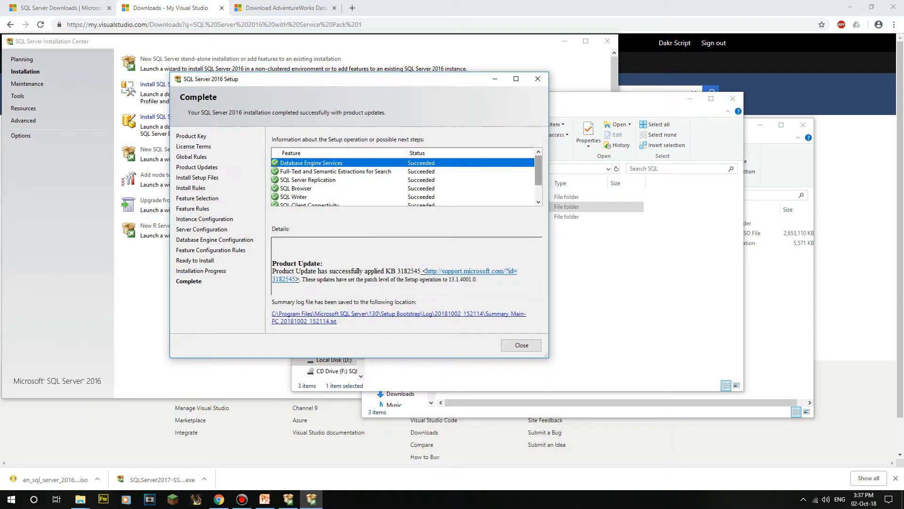
Step: Review the feature results and product update details, then close the finished setup wizard
scroll(407, 179, "down", 1)
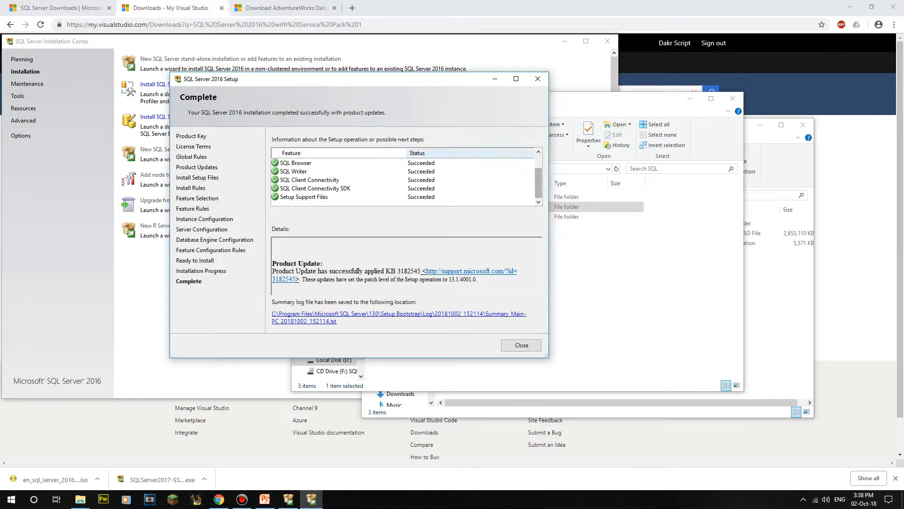
key("Home")
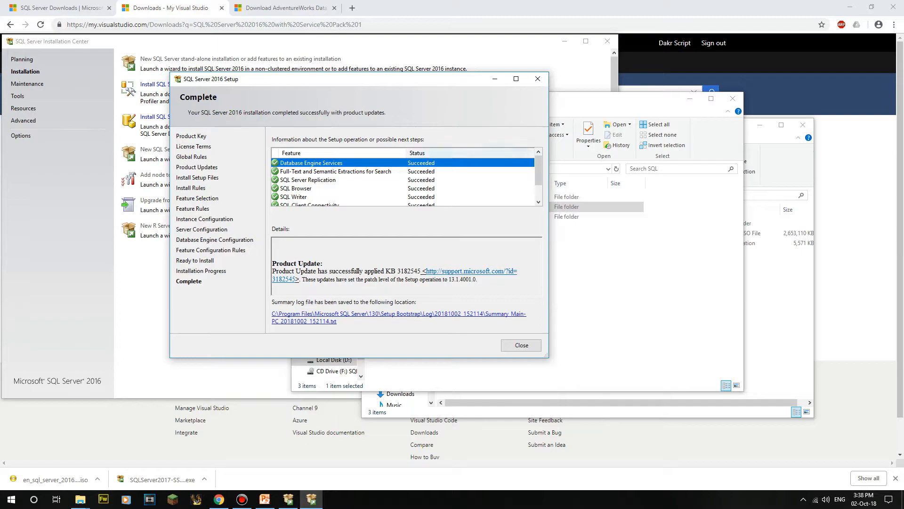
scroll(406, 179, "down", 1)
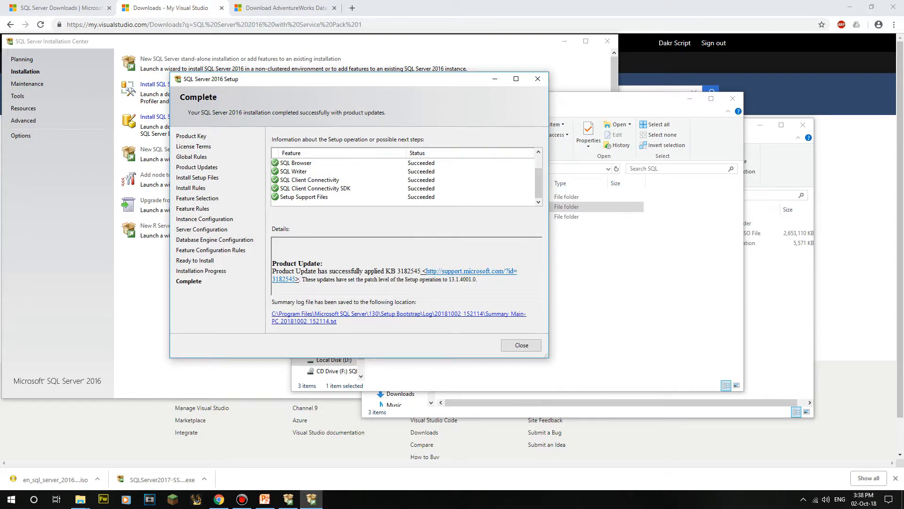
left_click_drag(272, 241, 476, 279)
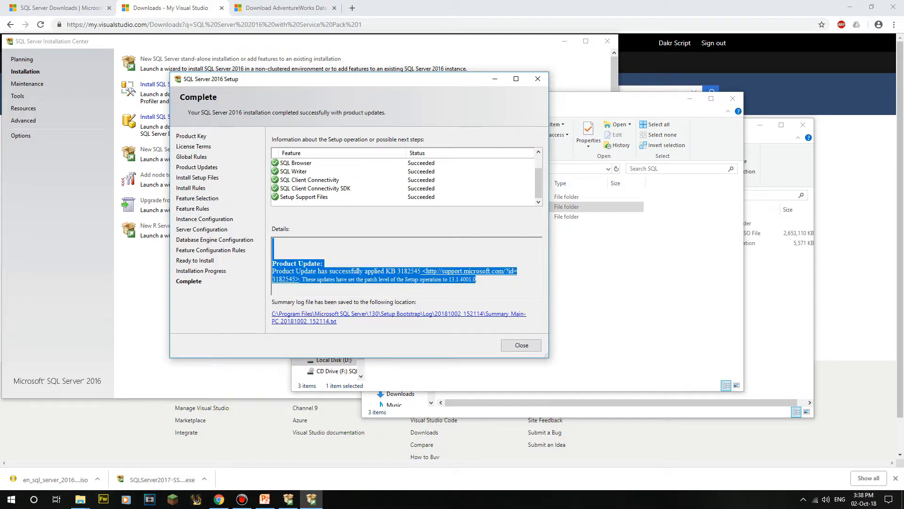
left_click(474, 279)
left_click_drag(272, 240, 478, 280)
left_click(477, 280)
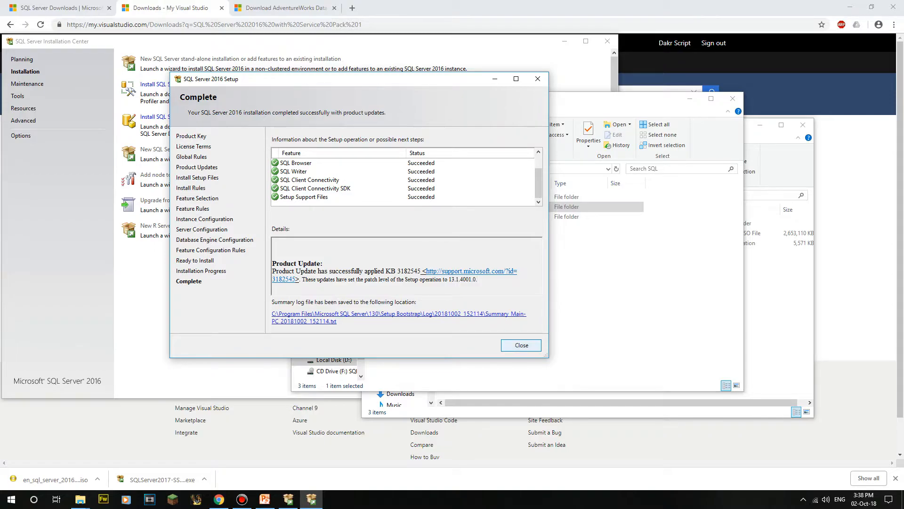
left_click(521, 345)
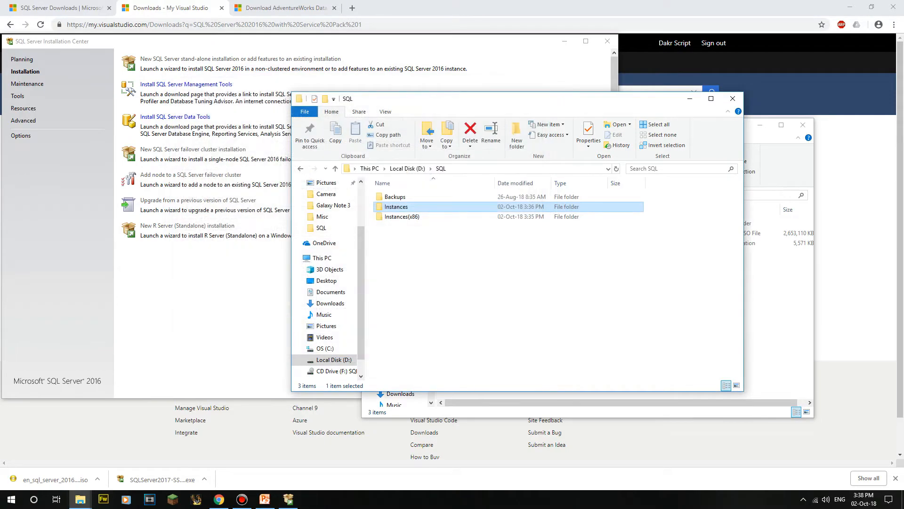
Step: Browse Instances > MSSQL13.YTSQL2016DEV > MSSQL, back up, and return to the Installation Center
double_click(424, 207)
double_click(416, 226)
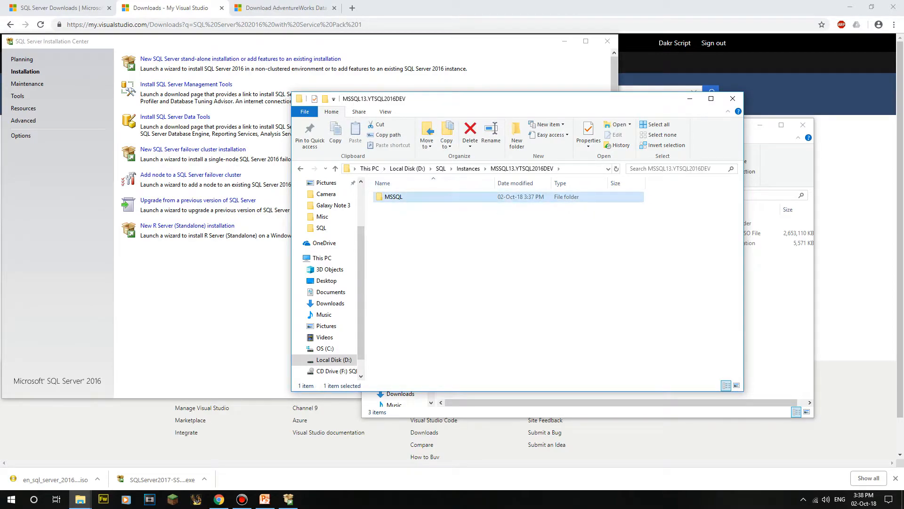
double_click(394, 197)
key("BackSpace")
key("BackSpace")
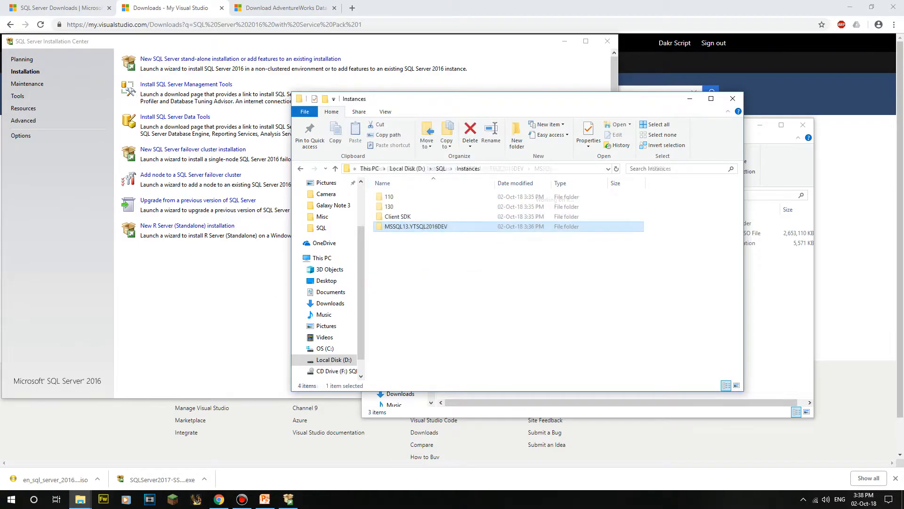
key("BackSpace")
key("alt+Tab")
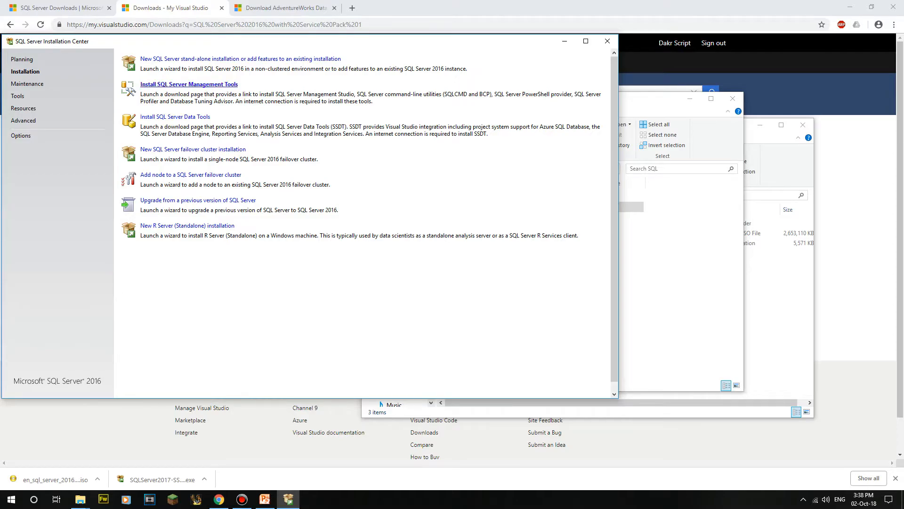
Step: Download the SSMS 18.0 preview installer SSMS-Setup-ENU.exe from Microsoft Docs and run it
left_click(189, 84)
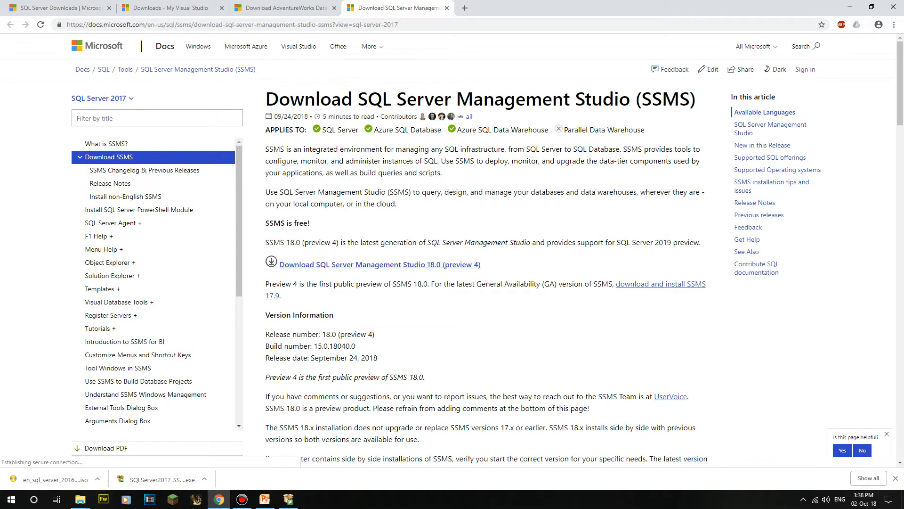
left_click(296, 264)
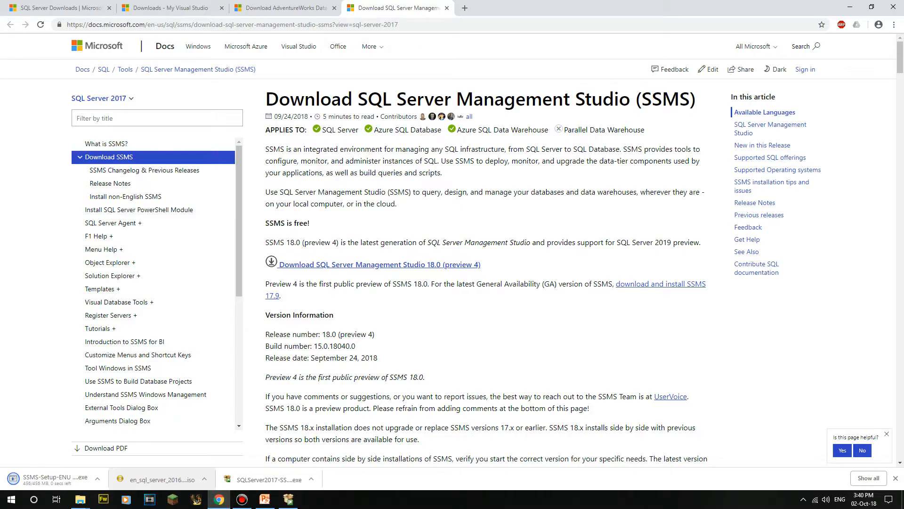
left_click(97, 479)
left_click(112, 419)
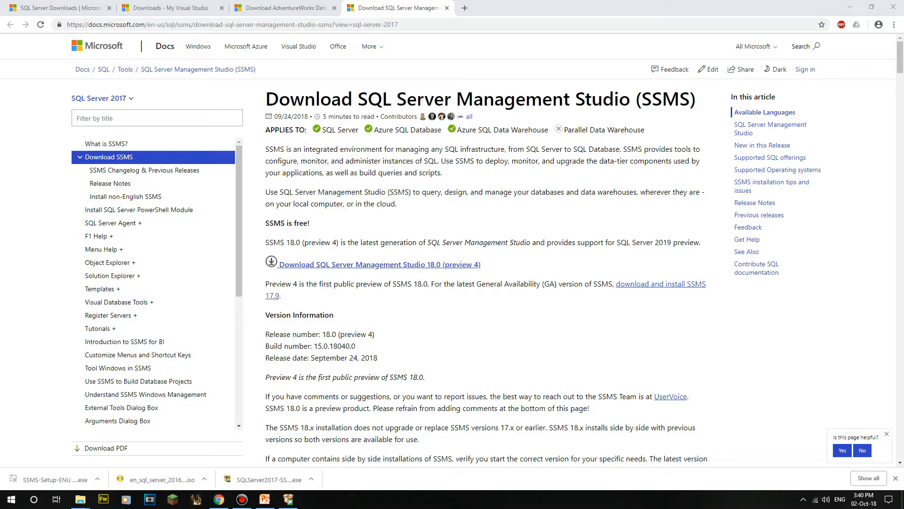
Step: Install SSMS 18.0 Preview 4 and dismiss the restart prompt without restarting
key("Return")
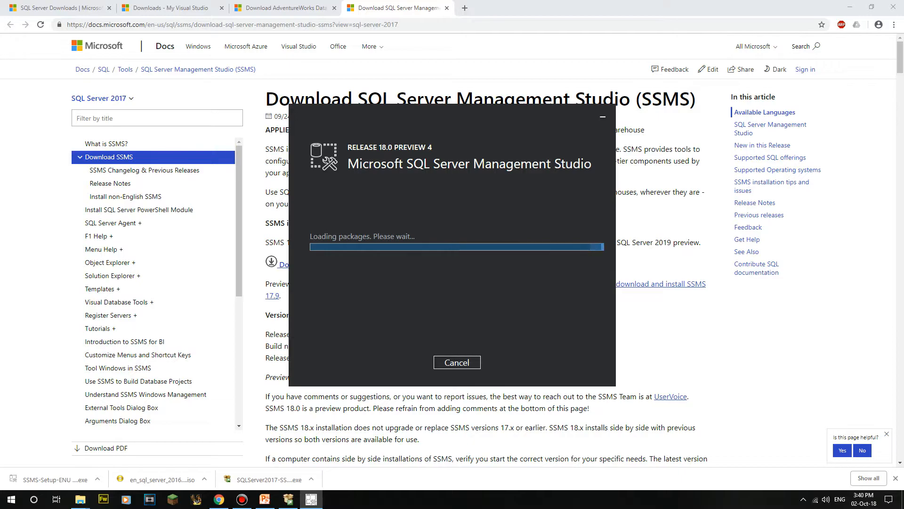
left_click_drag(419, 112, 390, 134)
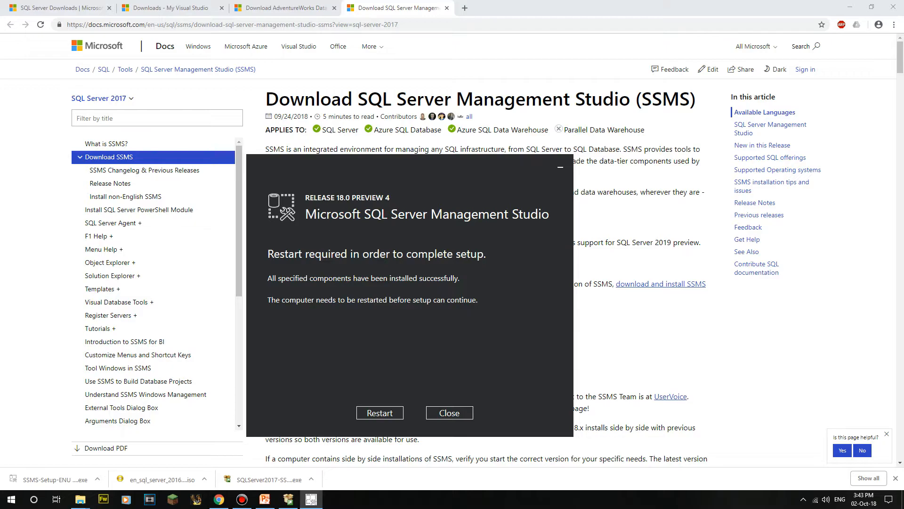
key("Escape")
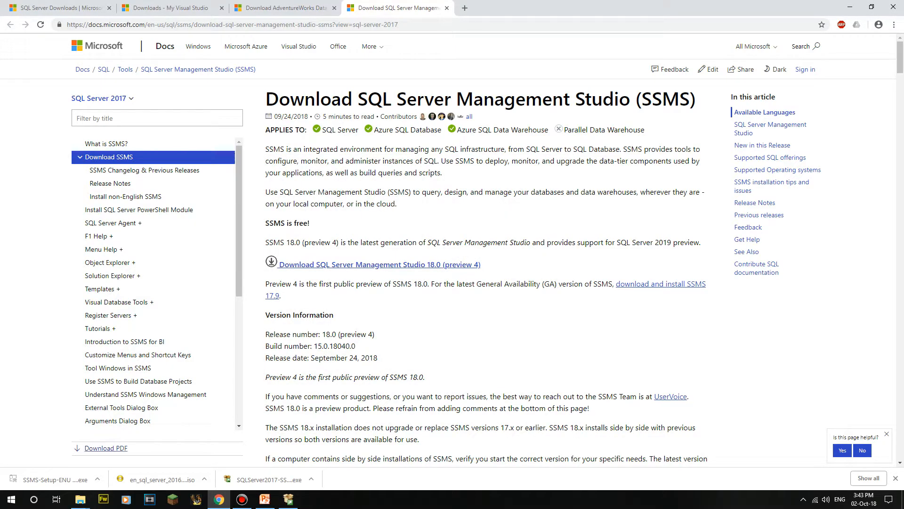
Step: Open the Windows Start menu and scroll through the program list
left_click(11, 499)
scroll(70, 363, "down", 20)
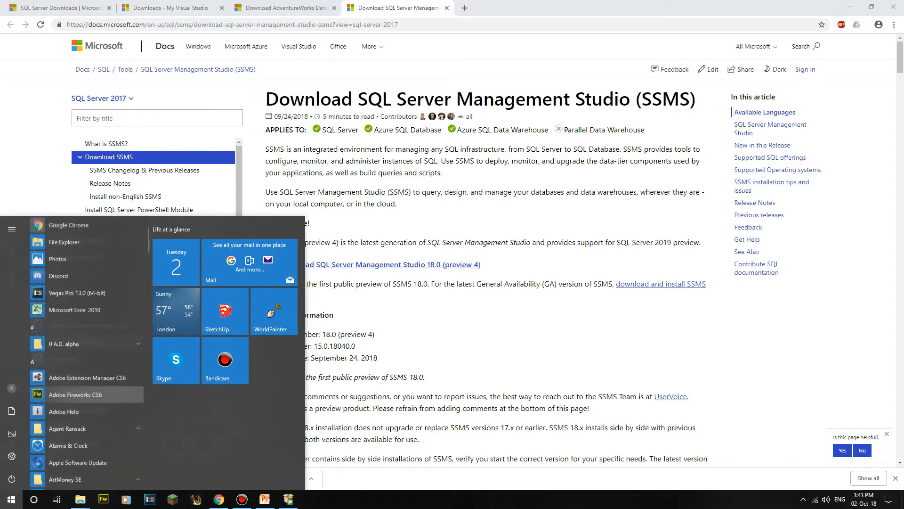
scroll(70, 415, "down", 20)
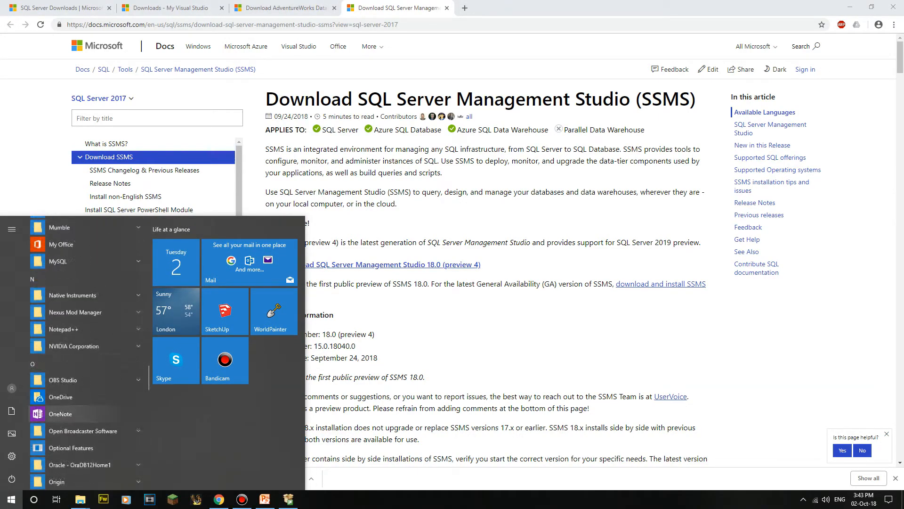
scroll(70, 405, "up", 15)
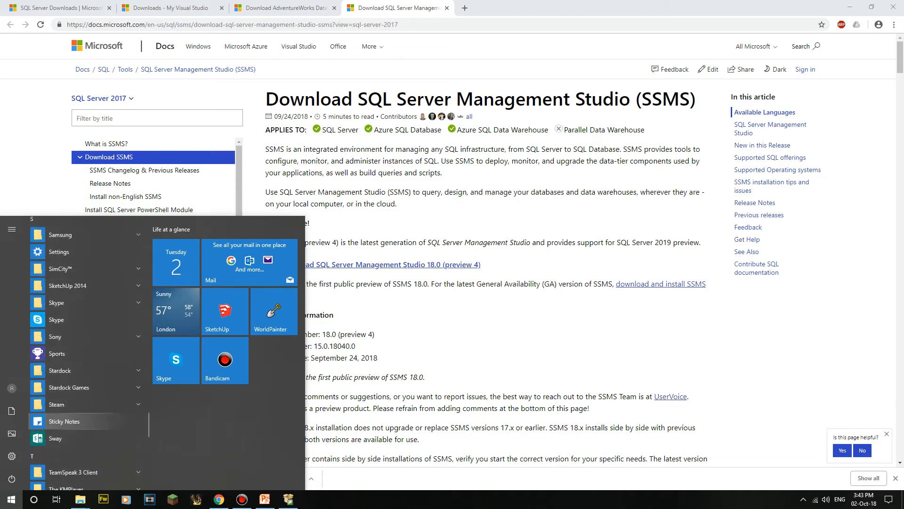
Step: Launch Microsoft SQL Server Management Studio 18 from the Microsoft SQL Server Tools 18 group
scroll(89, 351, "up", 8)
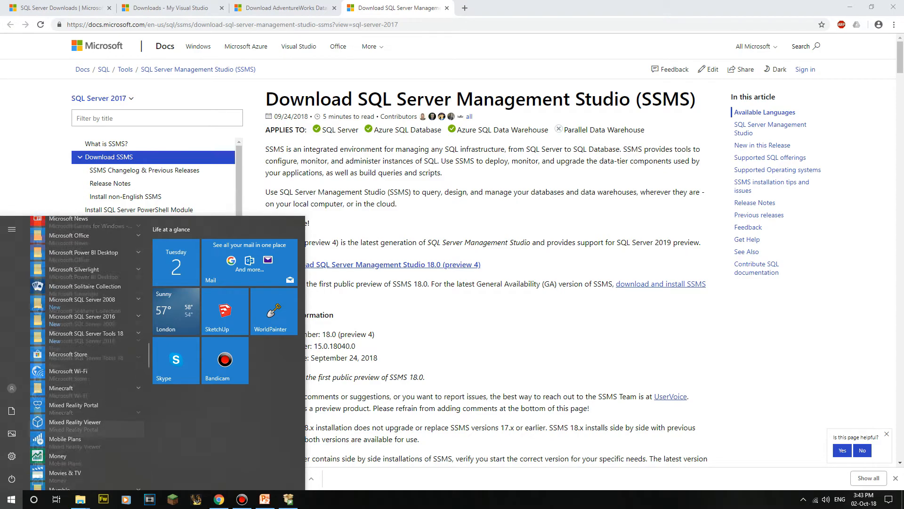
scroll(90, 306, "down", 3)
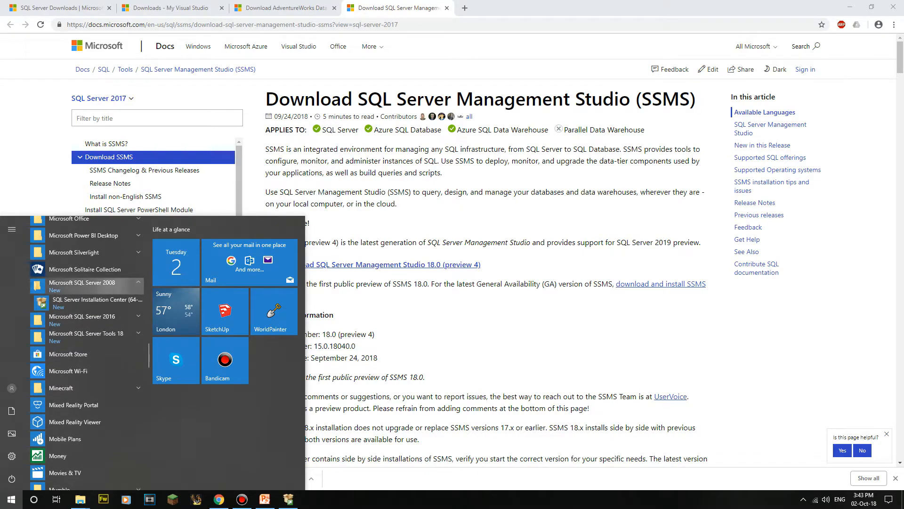
left_click(83, 301)
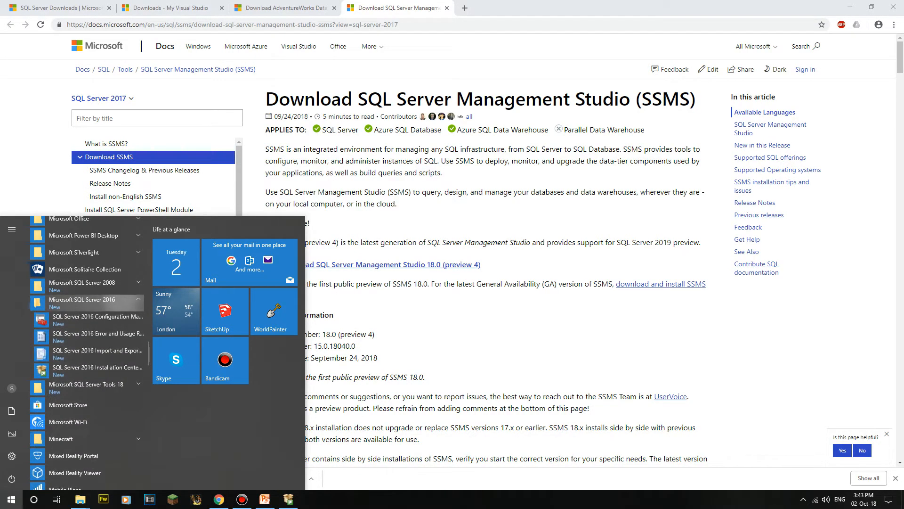
scroll(89, 280, "down", 1)
left_click(84, 346)
scroll(89, 282, "down", 1)
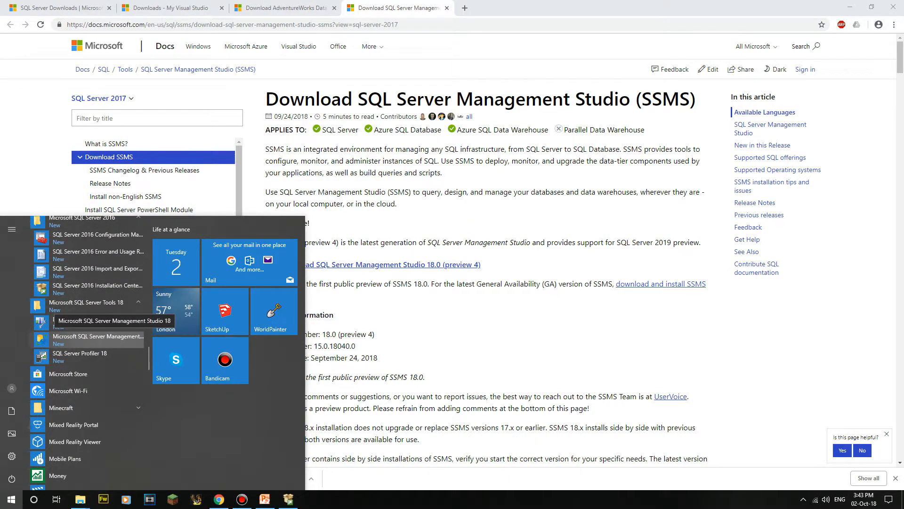
left_click(97, 339)
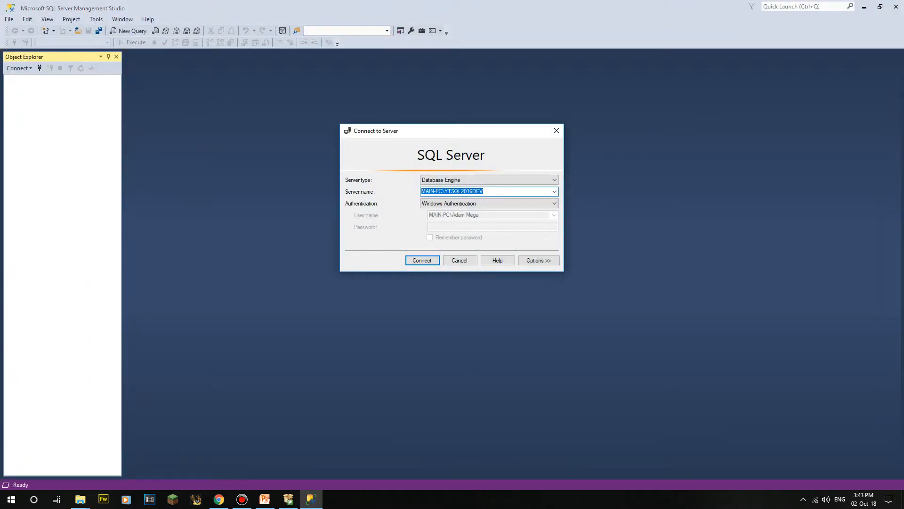
Step: Experiment with editing the server name, restoring it to MAIN-PC\YTSQL2016DEV
key("alt+Down")
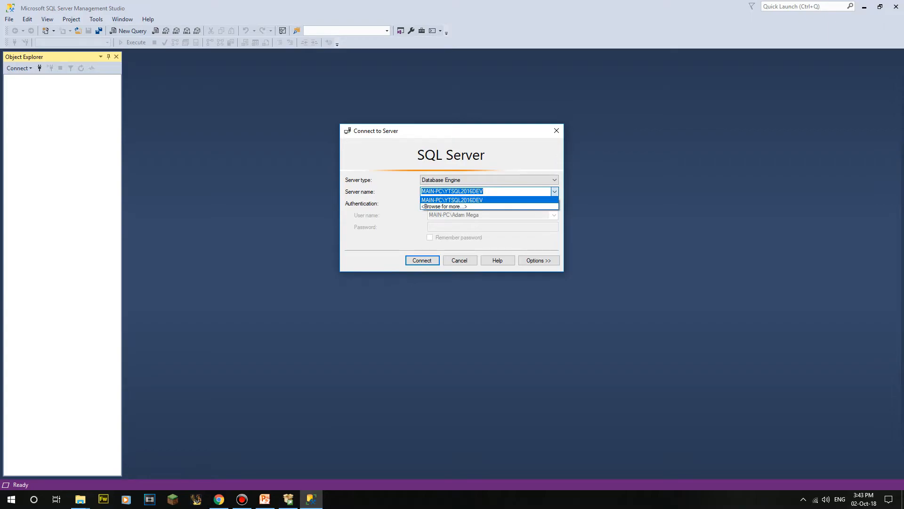
key("Return")
left_click(455, 190)
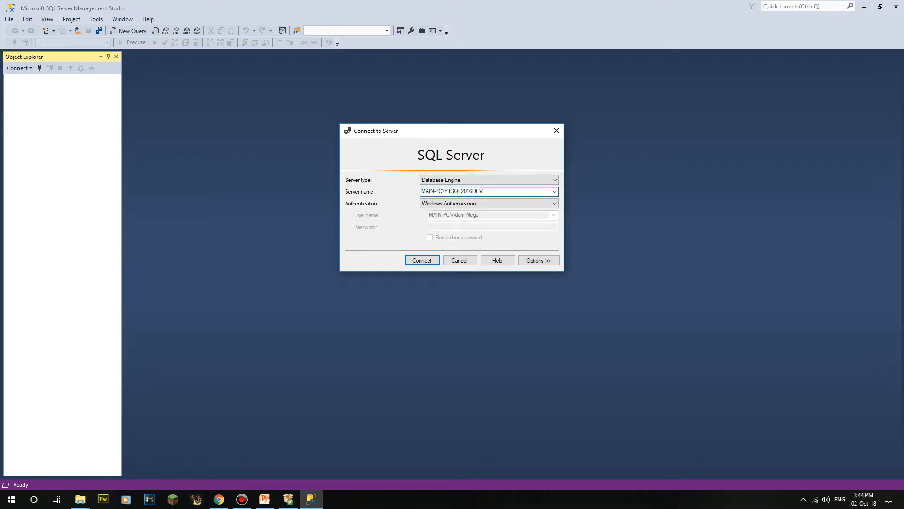
left_click_drag(445, 190, 421, 192)
key("BackSpace")
key("ctrl+z")
key("Right")
key("shift+End")
key("BackSpace")
key("BackSpace")
key("ctrl+z")
key("Right")
key("shift+Left")
key("shift+Left")
key("shift+Left")
key("shift+Left")
key("shift+Left")
key("shift+Left")
key("shift+Left")
key("shift+Left")
key("shift+Left")
key("Right")
key("shift+Left")
key("shift+Left")
key("shift+Left")
key("shift+Left")
key("shift+Left")
key("shift+Left")
key("shift+Left")
key("shift+Left")
key("shift+Left")
key("shift+Left")
key("shift+Left")
key("shift+Left")
key("shift+Left")
key("shift+Right")
key("shift+Right")
key("shift+Right")
key("shift+Right")
key("shift+Left")
Step: Try SQL Server Authentication, then switch back to Windows Authentication
key("Tab")
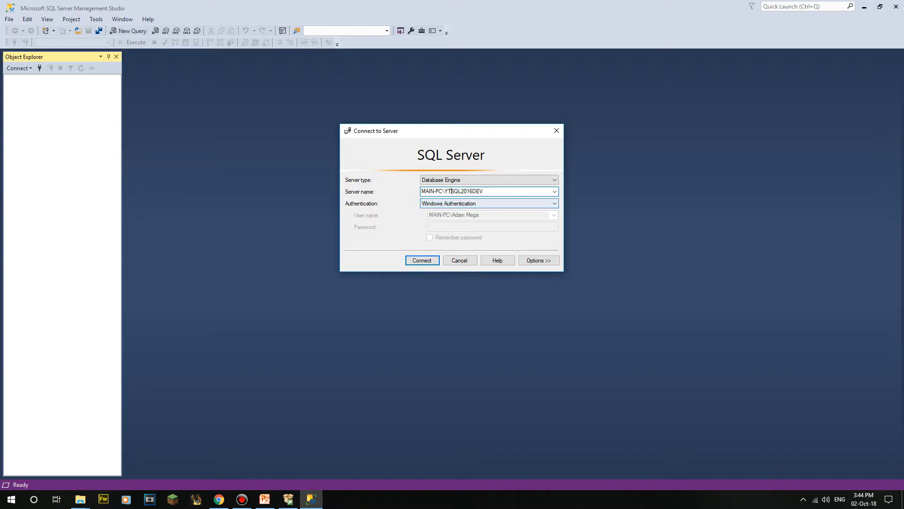
key("alt+Down")
key("Down")
key("Return")
key("alt+Down")
key("alt+Down")
key("alt+Down")
key("alt+Down")
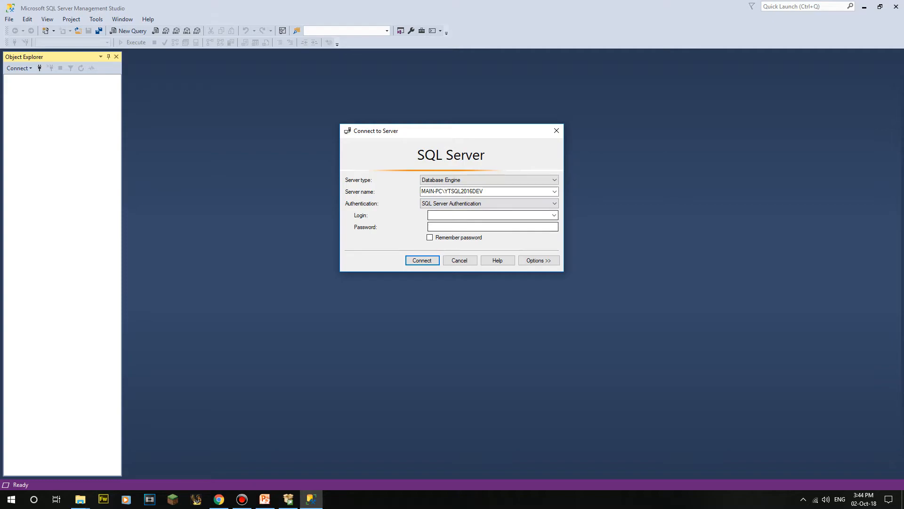
key("shift+Tab")
key("alt+Down")
key("Up")
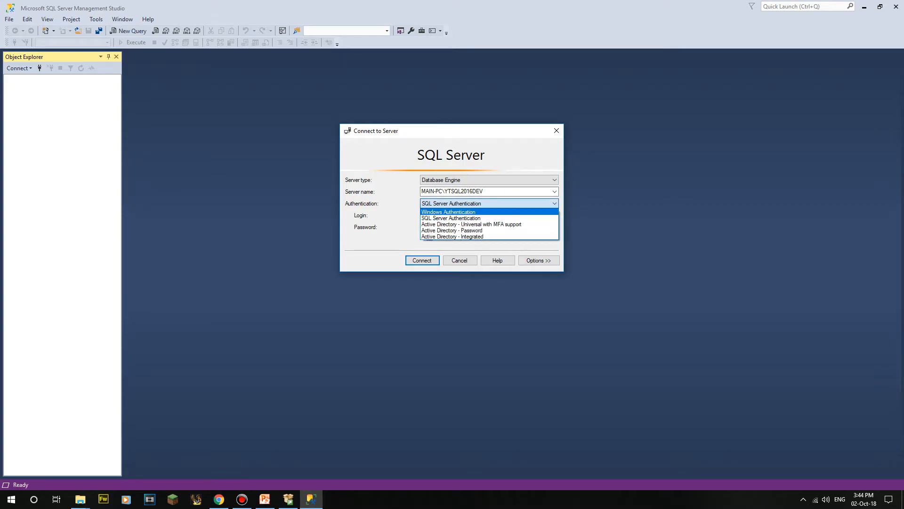
key("alt+Down")
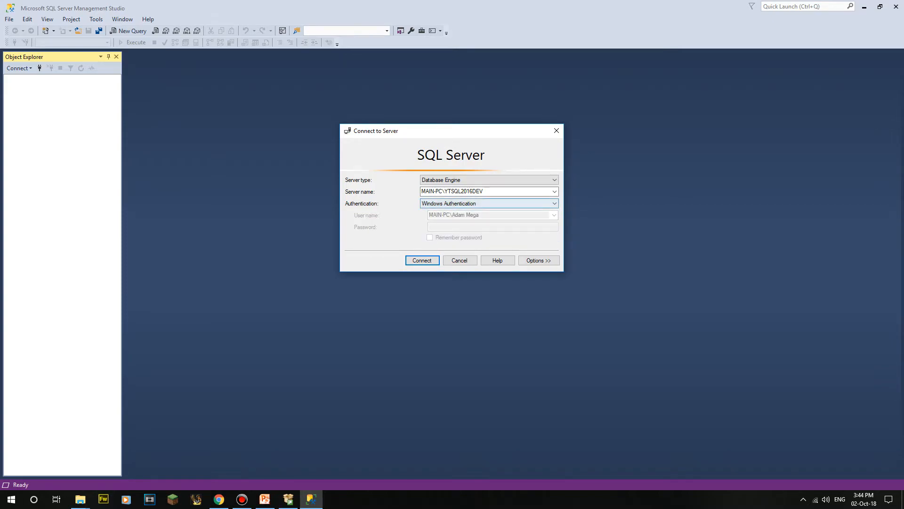
key("alt+Down")
Step: Browse the Connection Properties, Always Encrypted and Additional Parameters options, then connect to MAIN-PC\YTSQL2016DEV
left_click(518, 204)
left_click(538, 261)
key("Tab")
key("ctrl+Tab")
key("Tab")
key("space")
key("space")
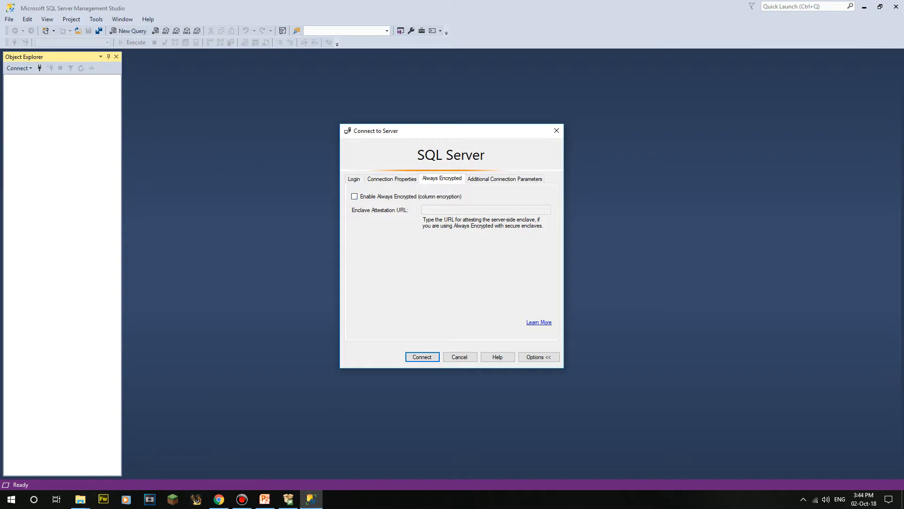
key("ctrl+Tab")
key("Tab")
key("ctrl+shift+Tab")
key("ctrl+shift+Tab")
key("ctrl+shift+Tab")
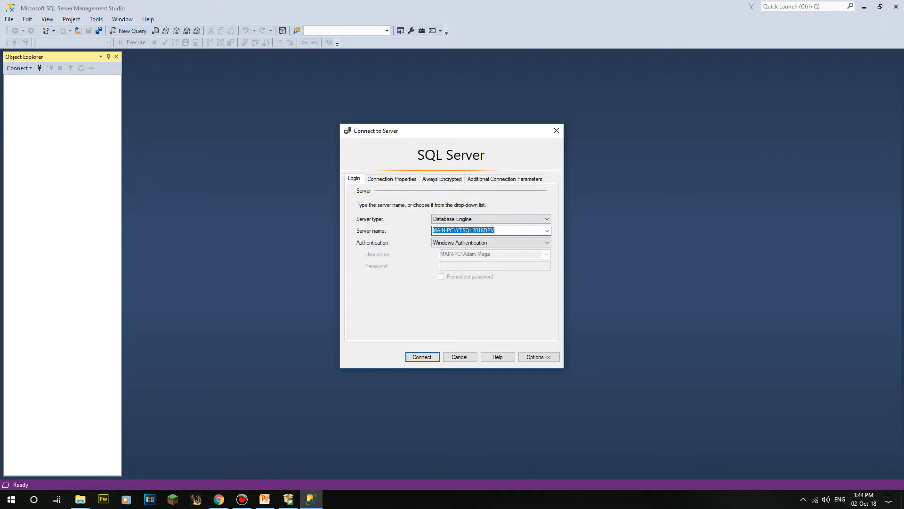
key("Return")
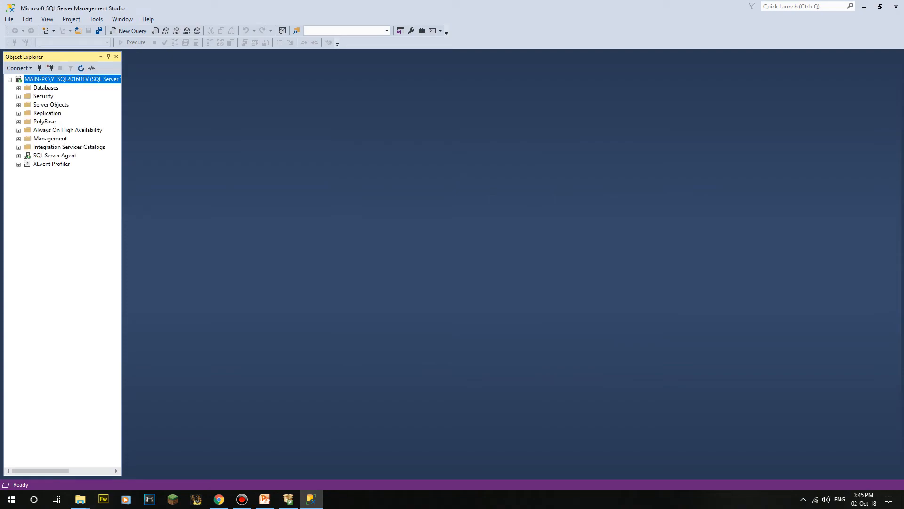
Step: Launch the Services console by searching 'SERVI' in Windows search
key("super")
type("SERVICES")
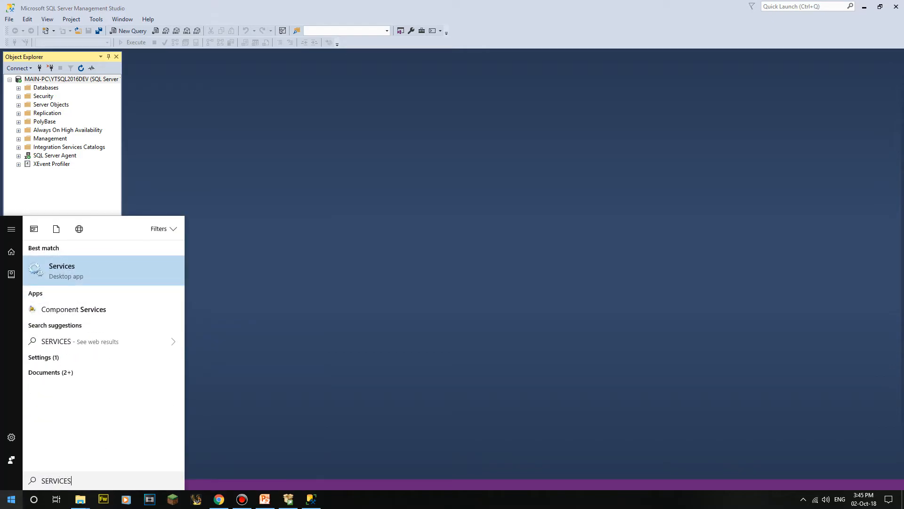
key("Return")
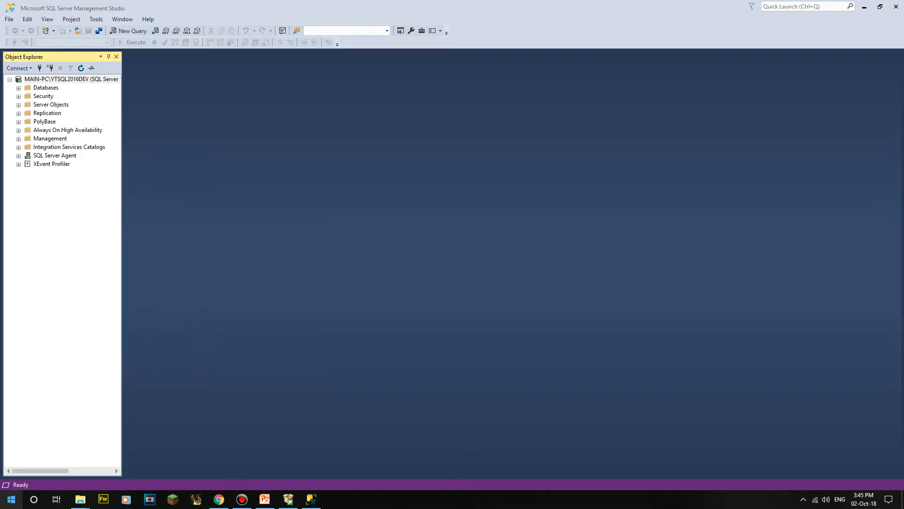
Step: Inspect the SQL Server, SQL Server Agent and CEIP services for YTSQL2016DEV
scroll(377, 377, "down", 20)
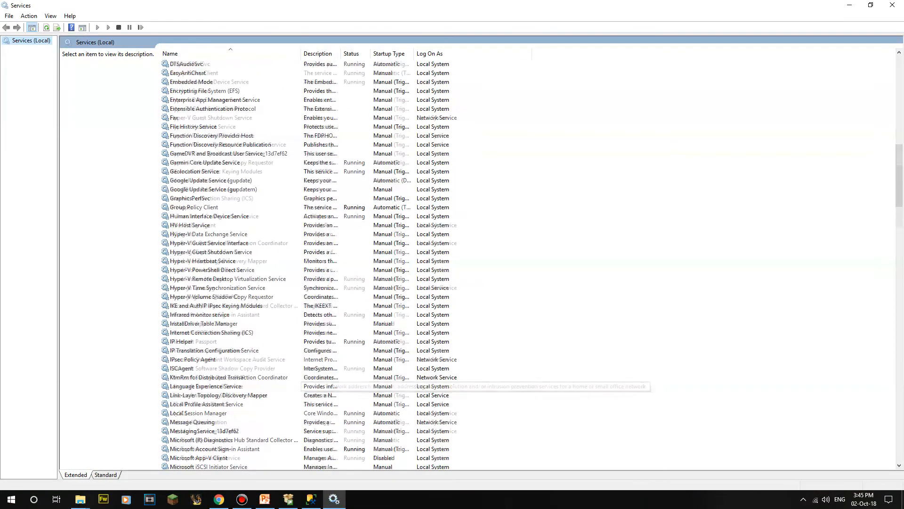
scroll(377, 377, "down", 18)
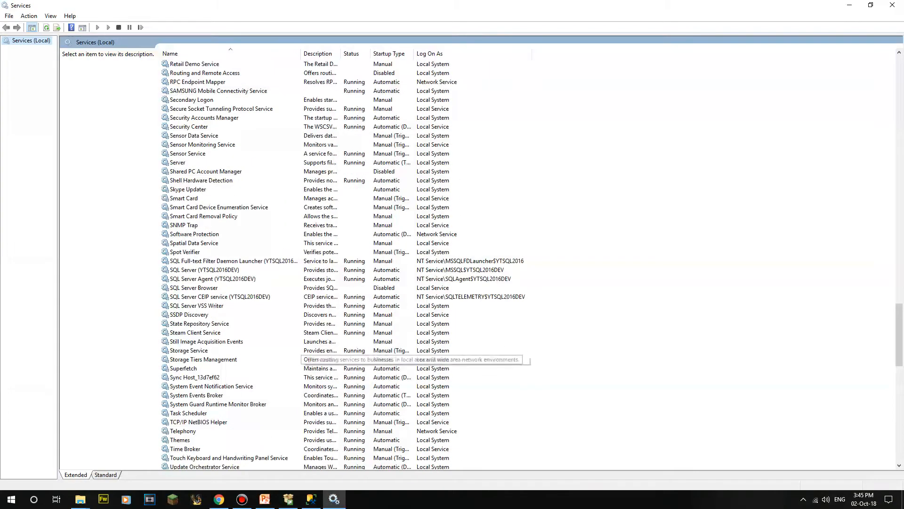
left_click(204, 270)
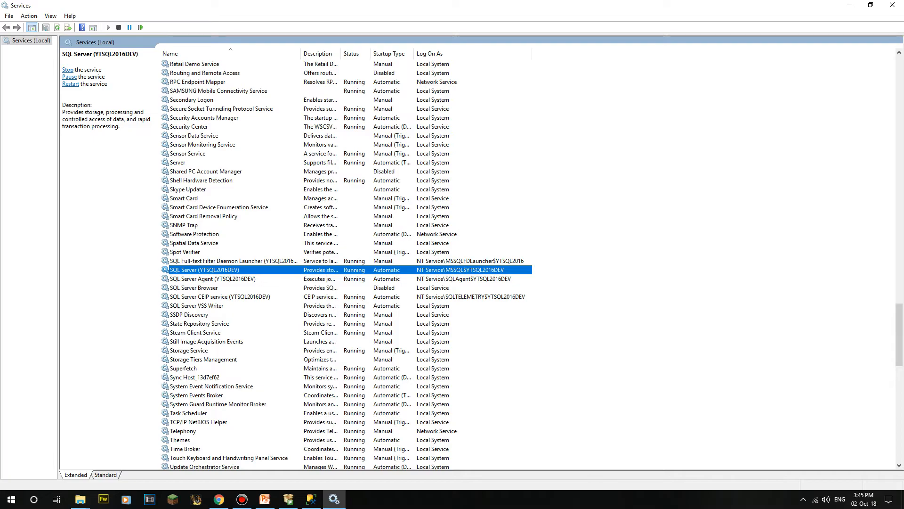
left_click(213, 278)
left_click(220, 297)
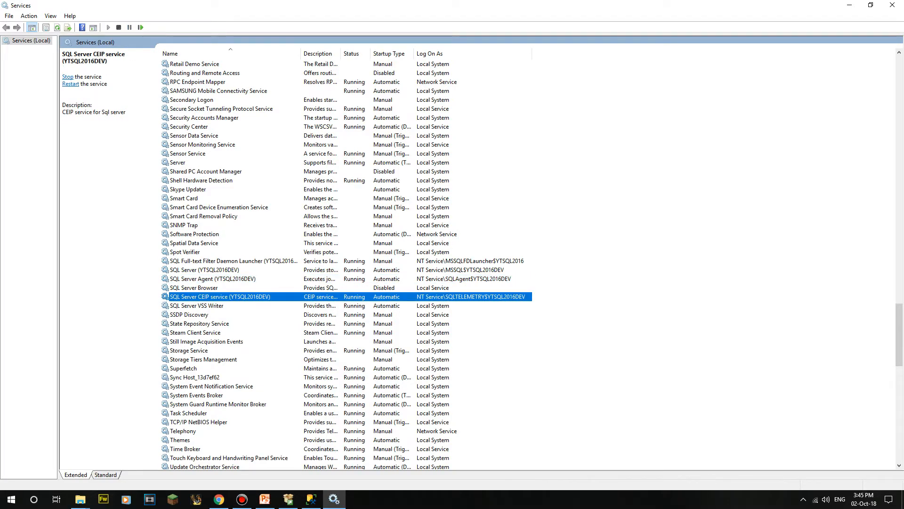
left_click(213, 279)
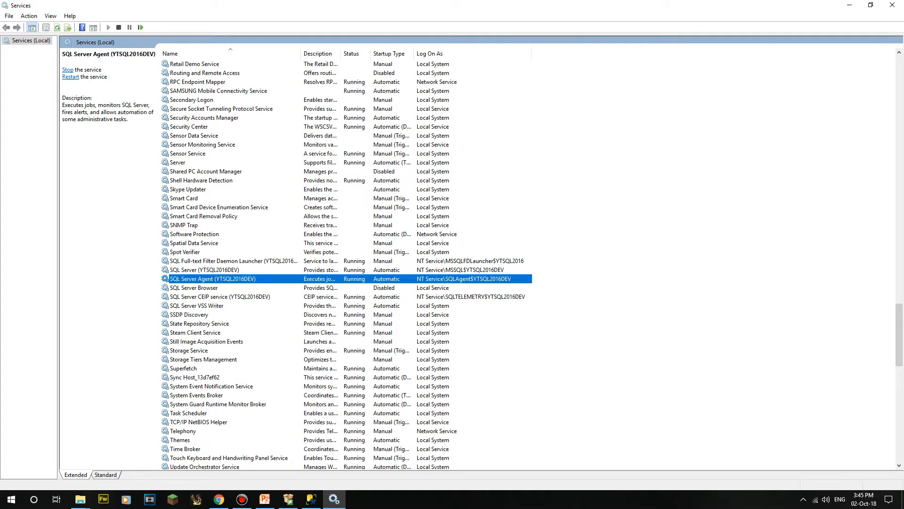
left_click(204, 269)
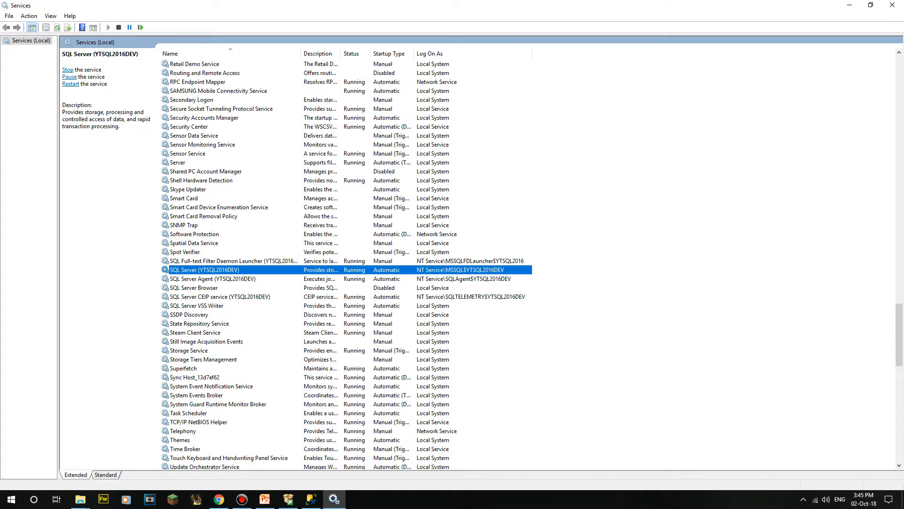
Step: Open the Start menu and scroll down the program list
left_click(11, 499)
scroll(85, 353, "down", 10)
scroll(84, 354, "down", 15)
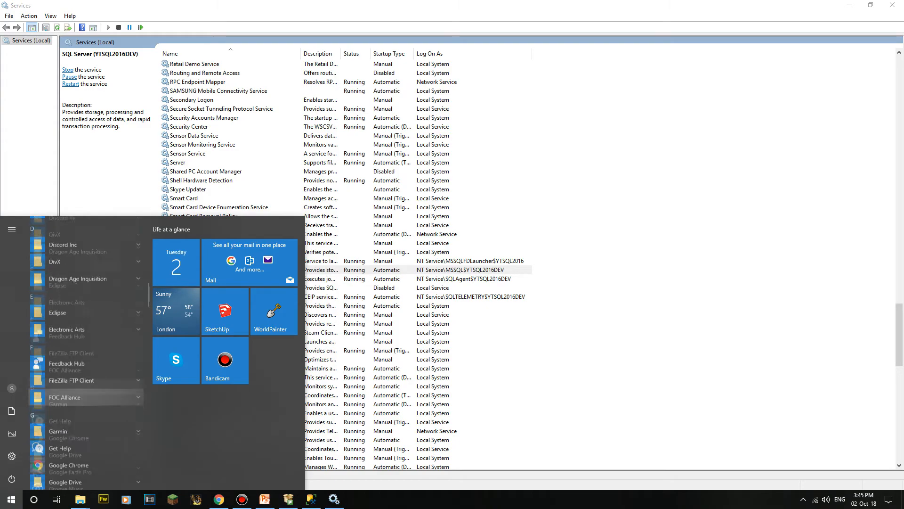
Step: Launch SQL Server 2016 Configuration Manager from the Start menu
scroll(85, 395, "up", 3)
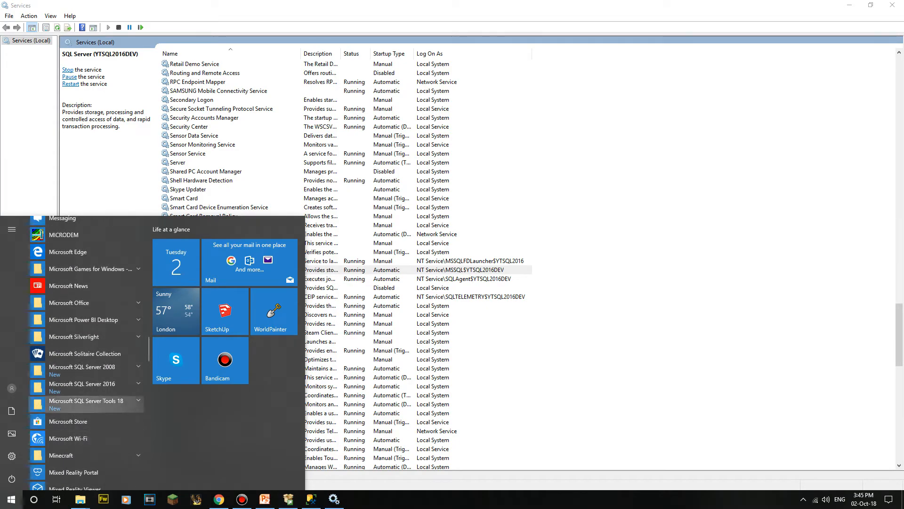
left_click(87, 404)
left_click(86, 388)
left_click(89, 404)
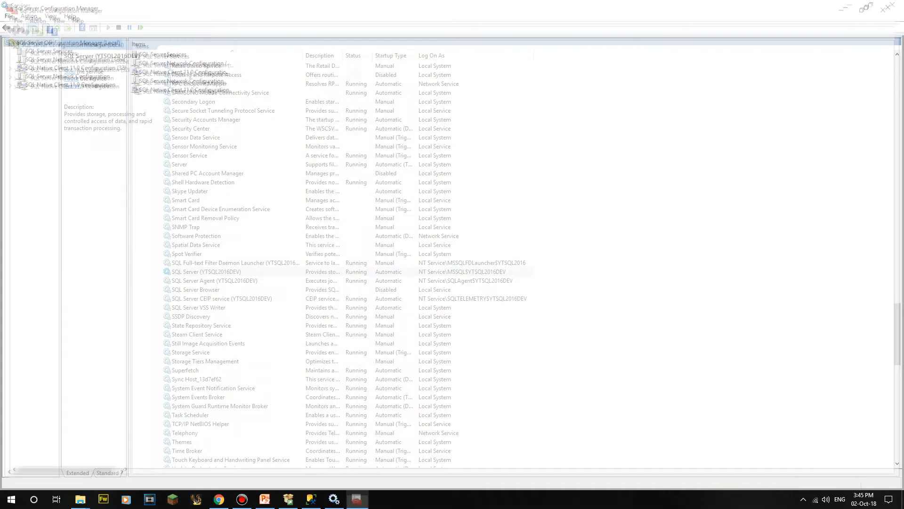
Step: Open SQL Server (YTSQL2016DEV) Properties from SQL Server Services and view the startup parameters
left_click(46, 50)
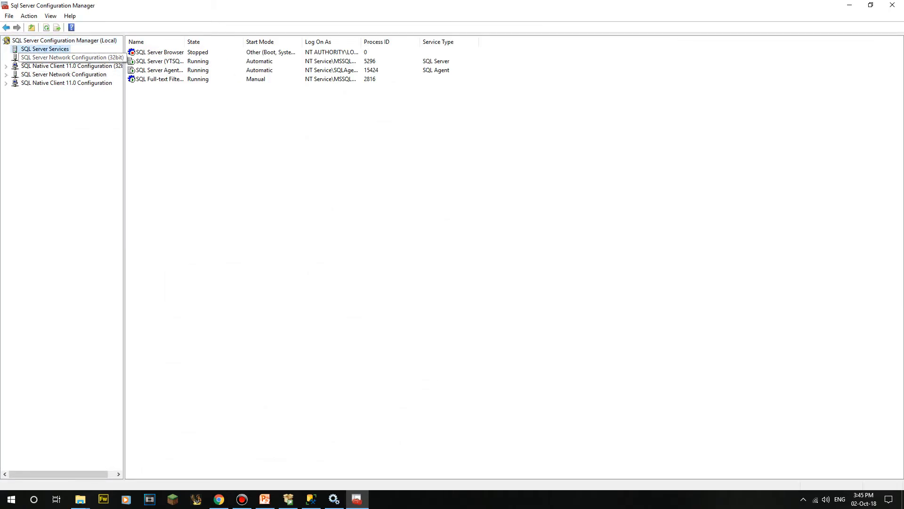
double_click(185, 41)
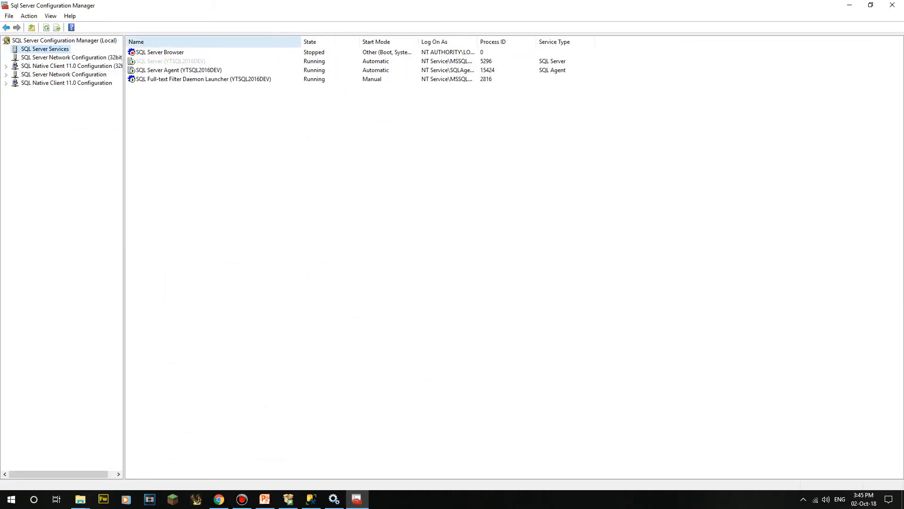
left_click(170, 61)
right_click(173, 61)
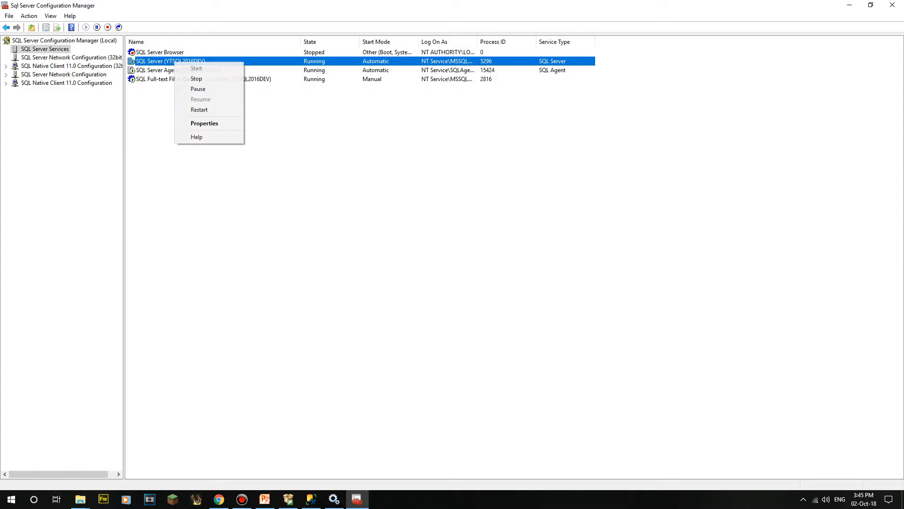
left_click(198, 123)
key("ctrl+Tab")
key("ctrl+Tab")
key("ctrl+Tab")
key("ctrl+Tab")
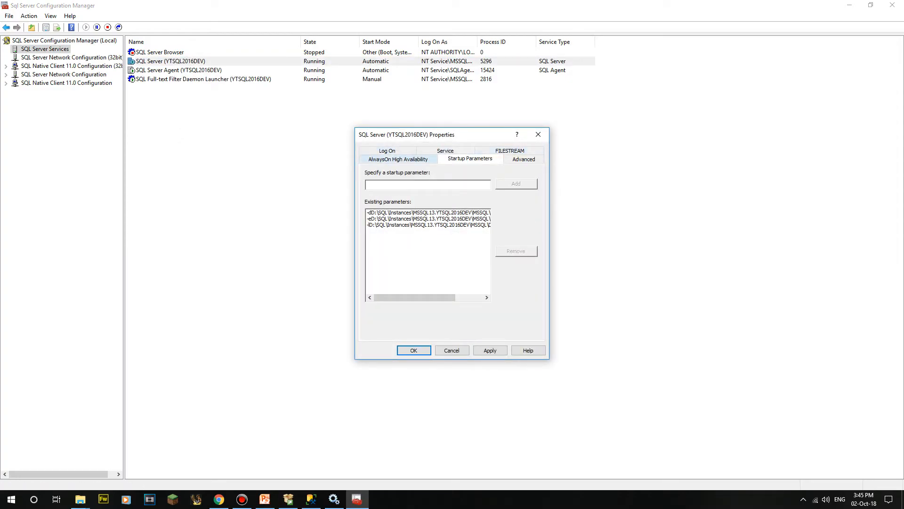
Step: View the Log On account, then attempt closing Configuration Manager and dismiss the error
key("ctrl+Tab")
key("ctrl+Tab")
key("Tab")
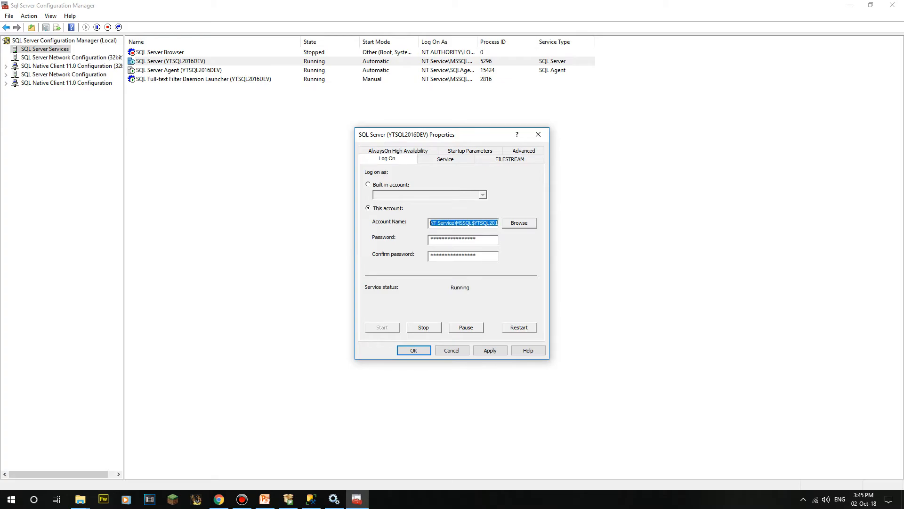
left_click(475, 223)
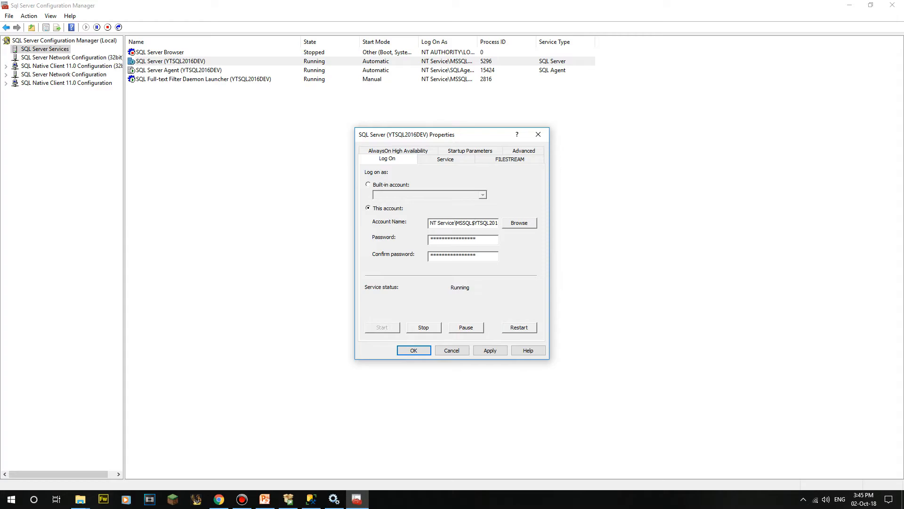
key("Escape")
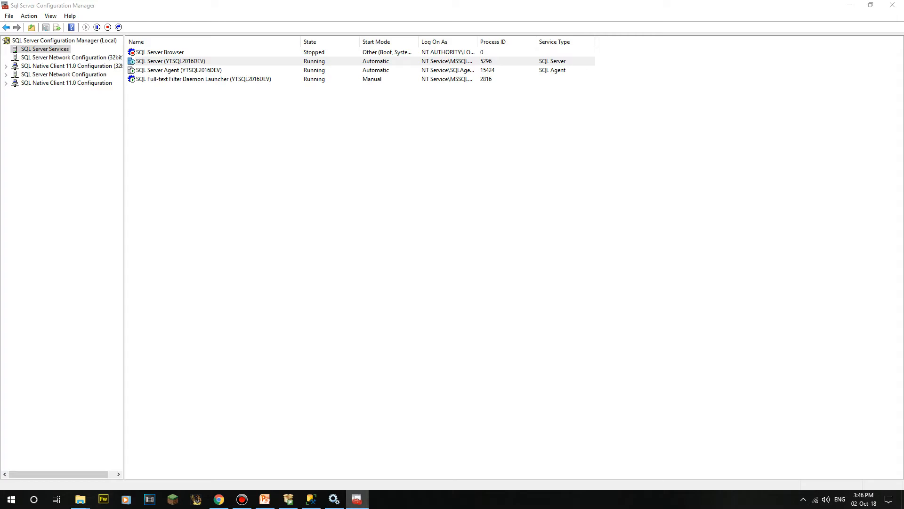
mouse_move(357, 499)
left_click(893, 4)
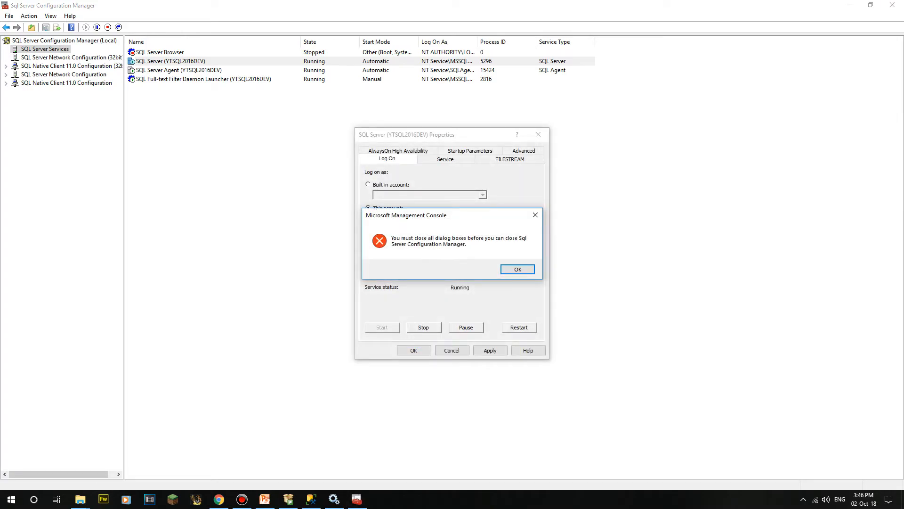
key("Return")
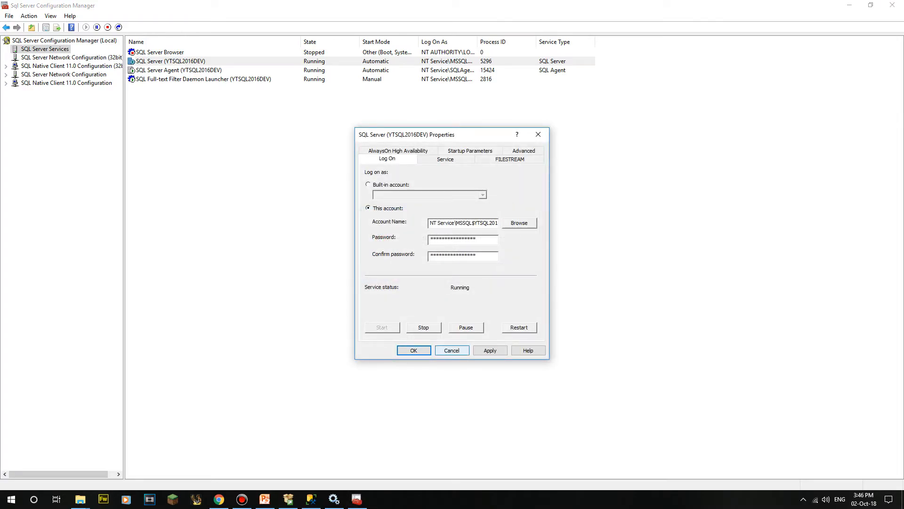
Step: Review the Service and AlwaysOn settings, cancel the properties, and close Configuration Manager
left_click_drag(448, 222, 498, 223)
left_click(476, 222)
left_click(445, 159)
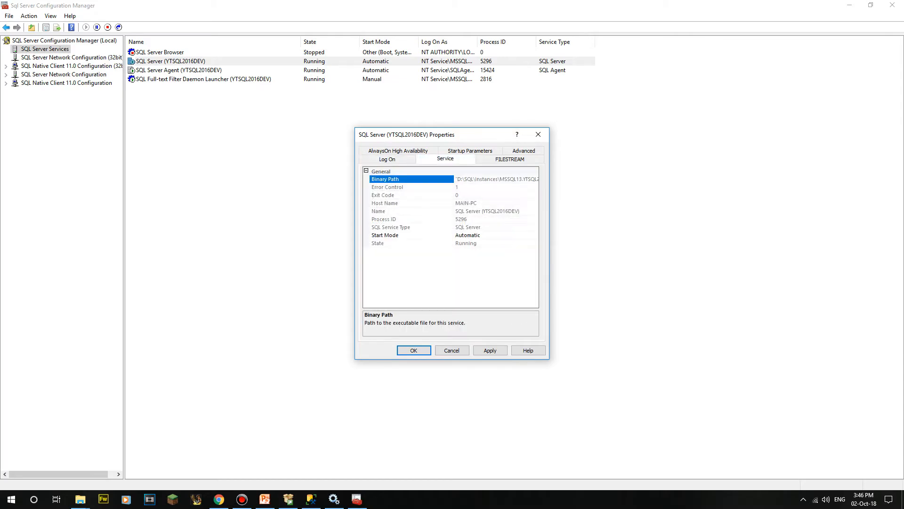
left_click(398, 151)
left_click(387, 150)
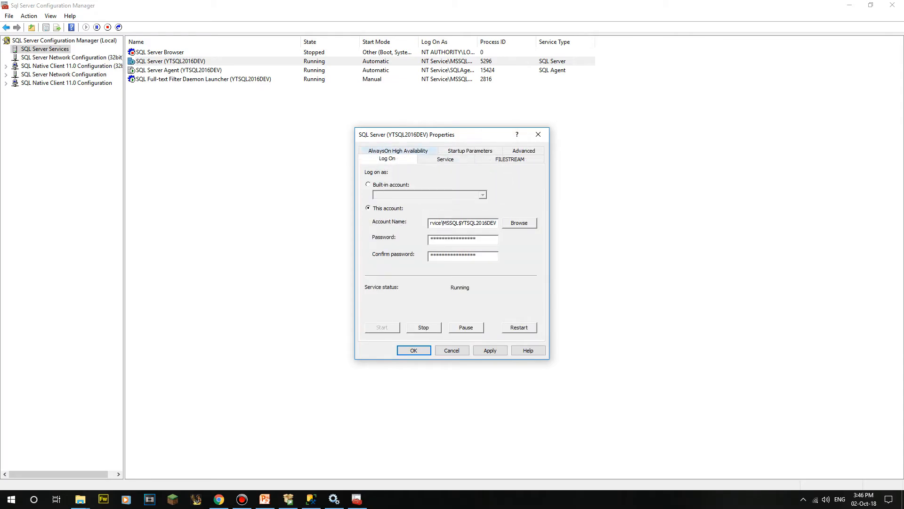
left_click(398, 150)
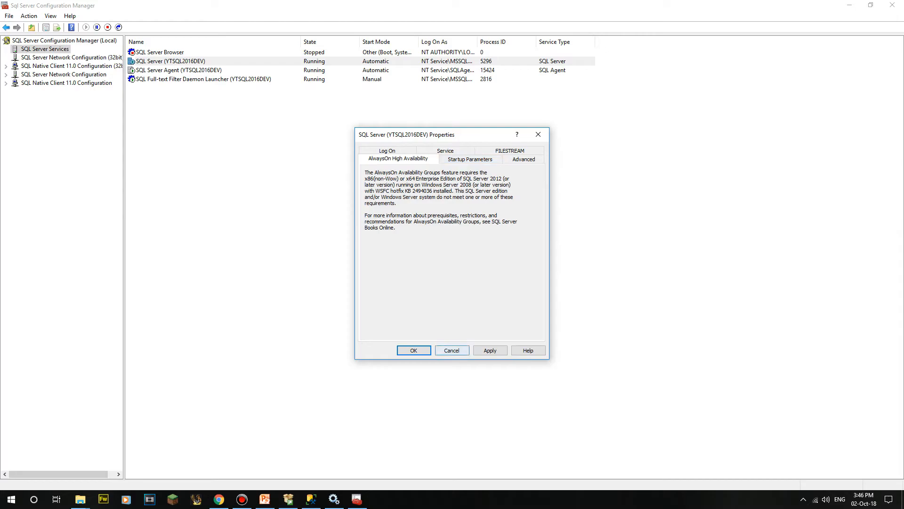
left_click(452, 350)
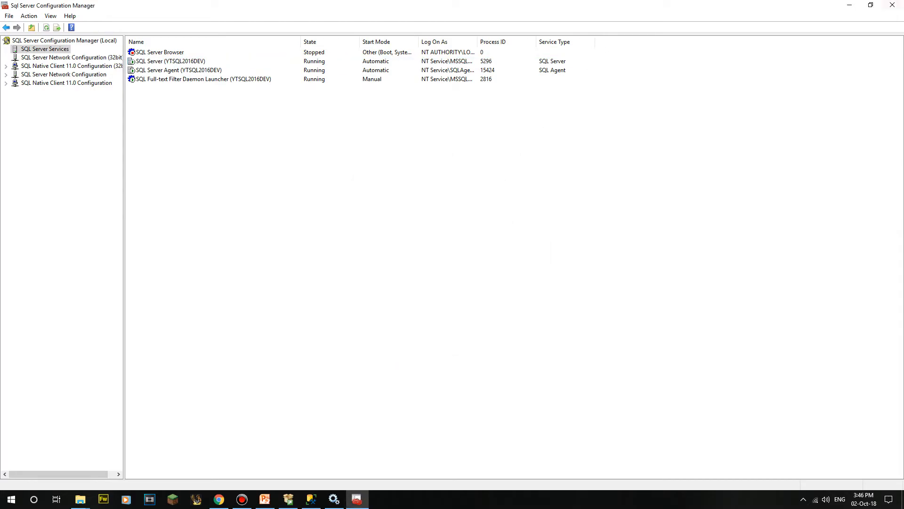
left_click(893, 5)
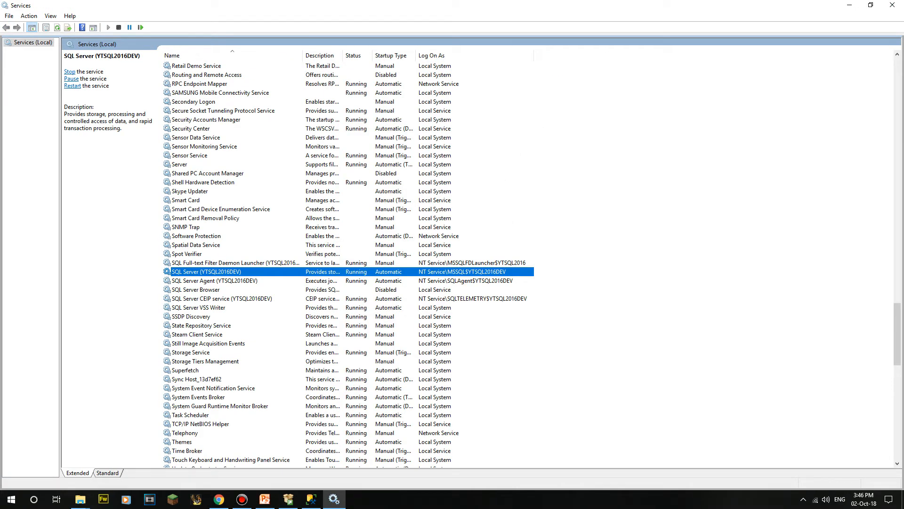
Step: Inspect the SQL Server (YTSQL2016DEV) service properties and cancel, leaving startup type Automatic
key("Down")
key("Up")
key("shift+F10")
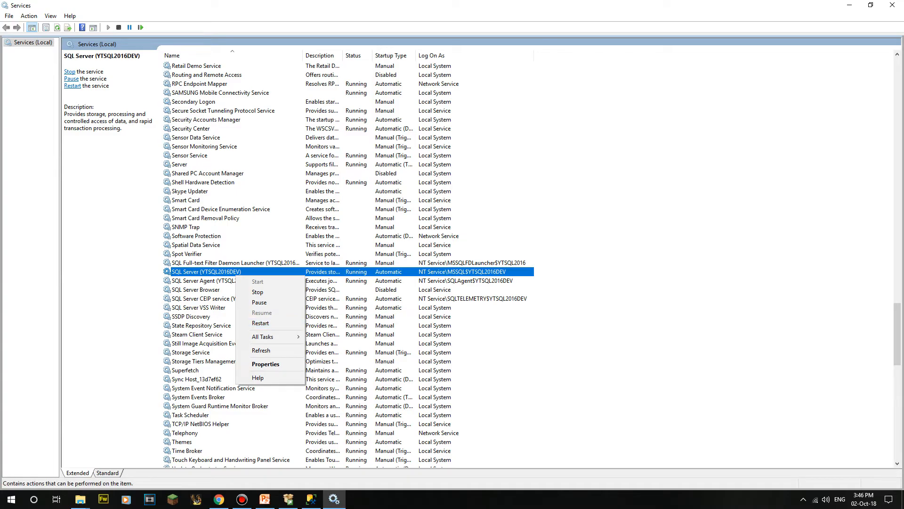
key("Escape")
right_click(391, 271)
left_click(421, 359)
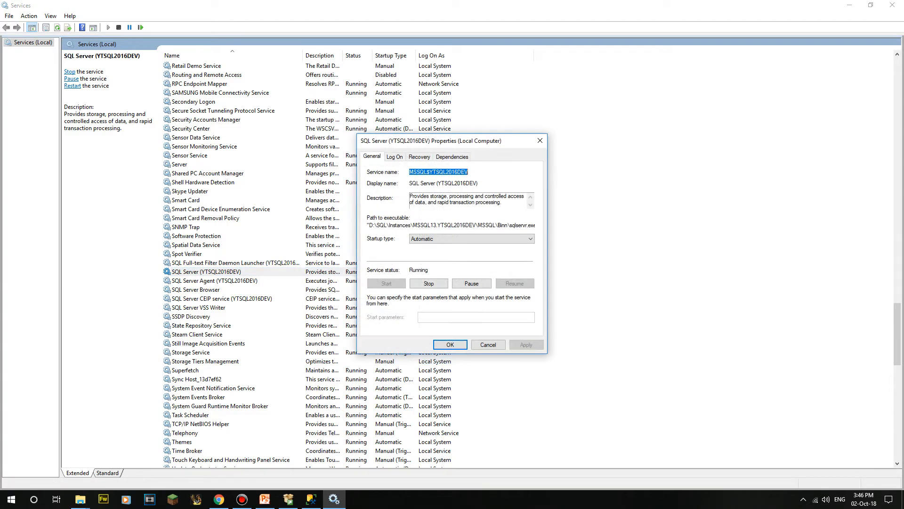
key("Tab")
key("Tab")
key("Tab")
key("Tab")
key("alt+Down")
key("Down")
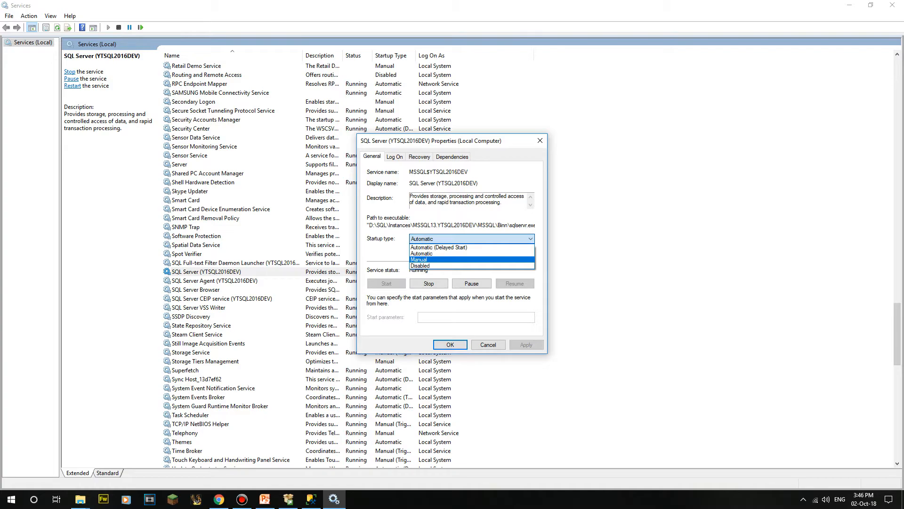
key("Up")
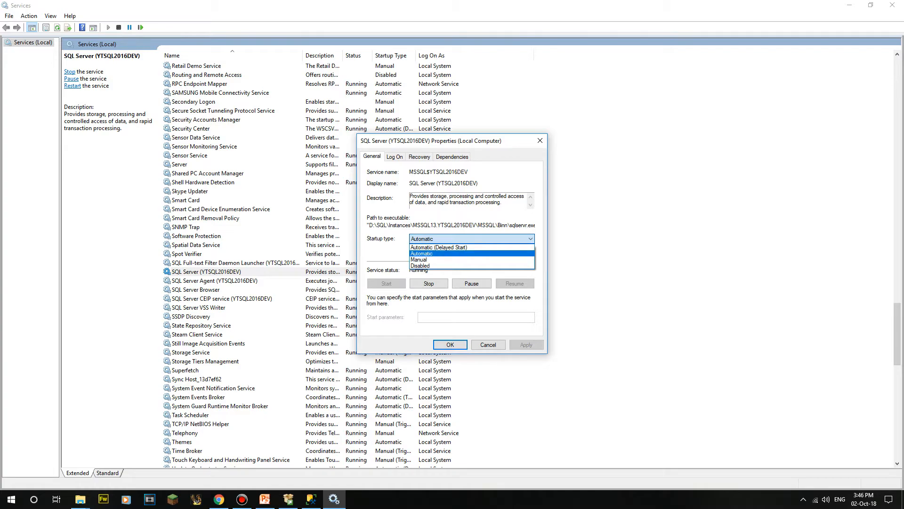
key("Up")
key("Escape")
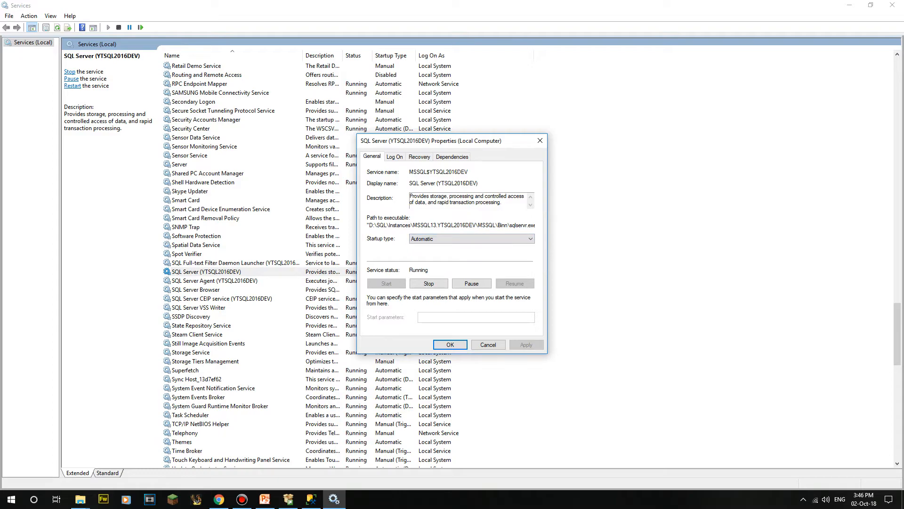
left_click(488, 345)
Step: Look over the neighbouring SQL services, then bring SQL Server Management Studio to the front
key("Down")
key("Up")
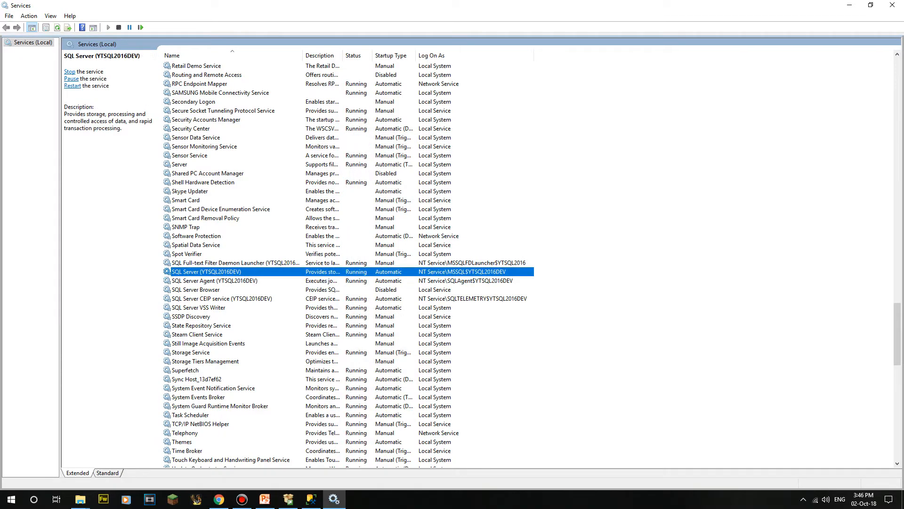
key("Down")
key("Down")
key("Down")
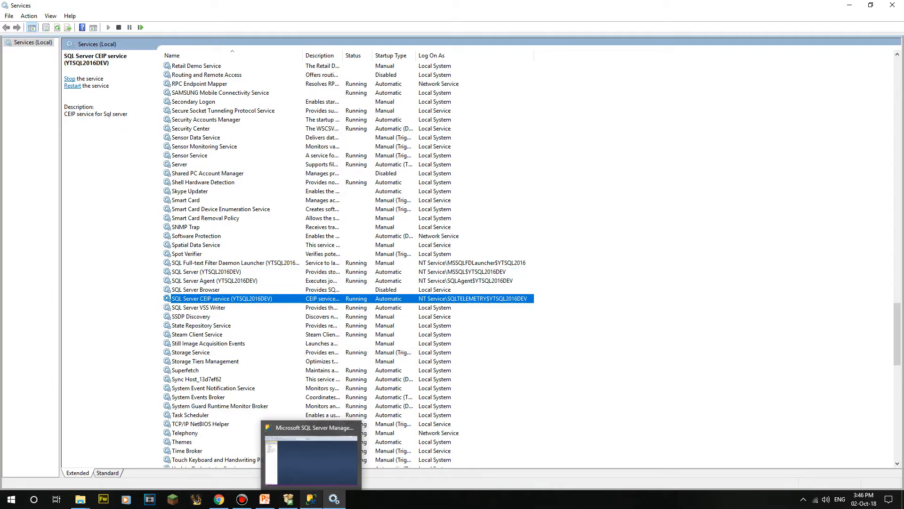
left_click(311, 499)
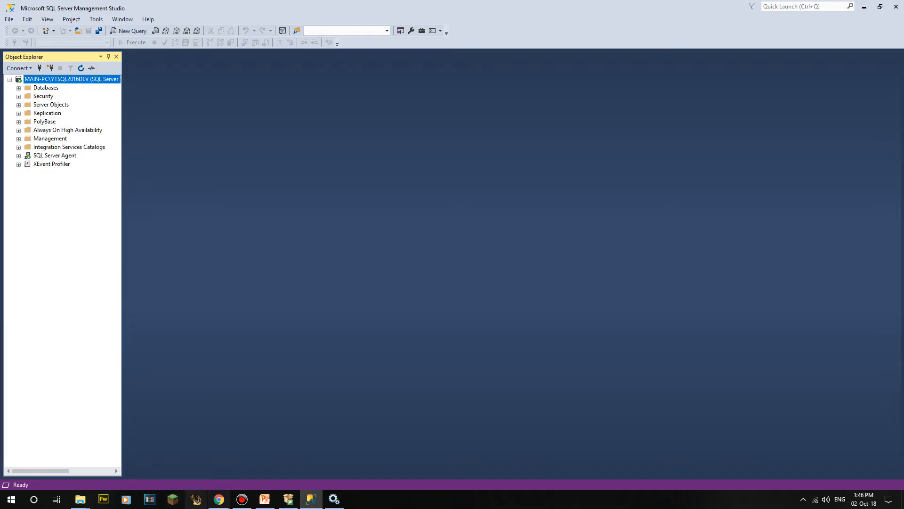
Step: Close the SSMS documentation tab in Chrome and inspect the AdventureWorks download page address
left_click(219, 498)
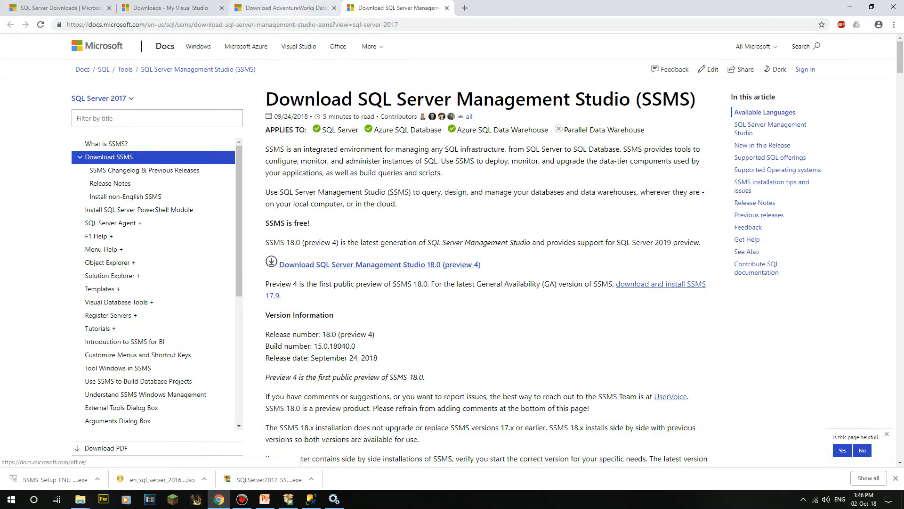
key("ctrl+w")
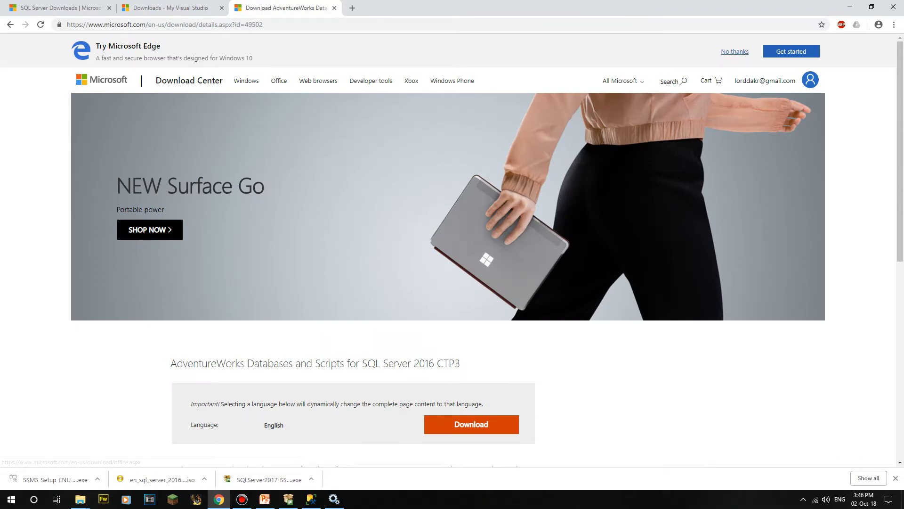
key("ctrl+l")
key("End")
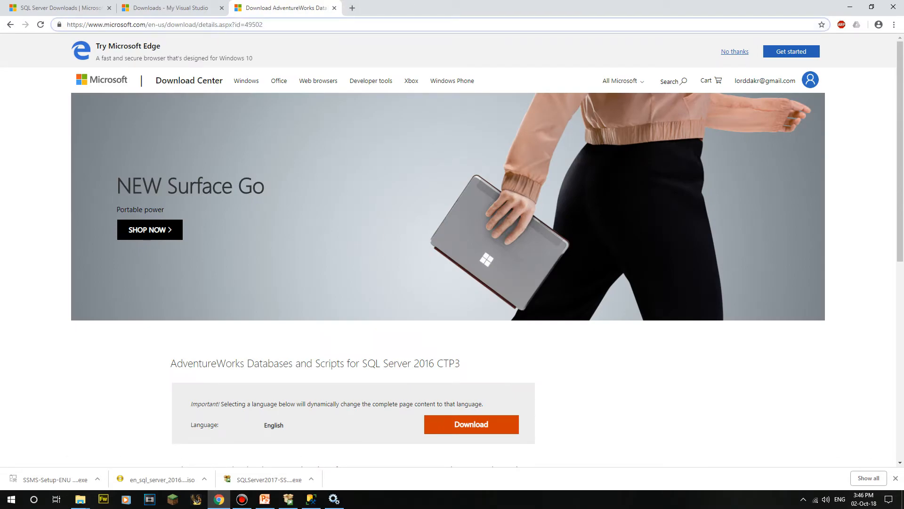
key("shift+Home")
left_click(278, 24)
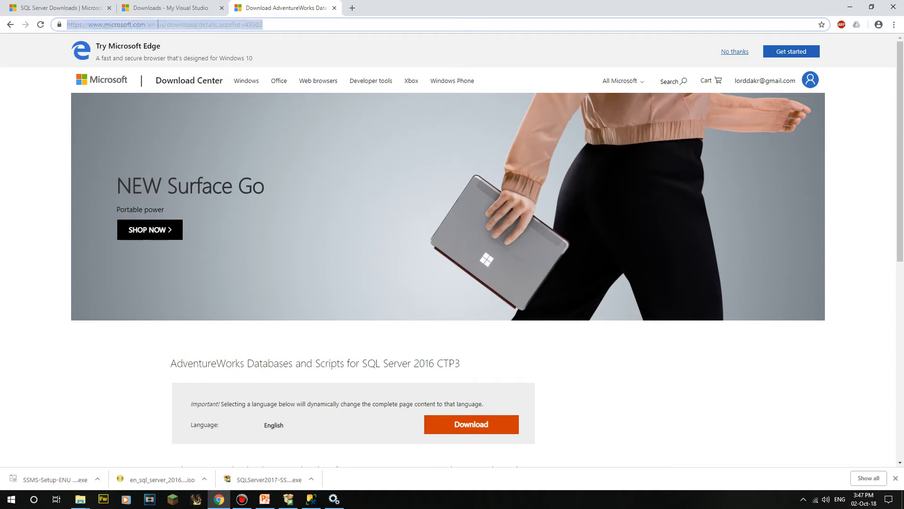
left_click_drag(278, 25, 167, 24)
left_click(278, 24)
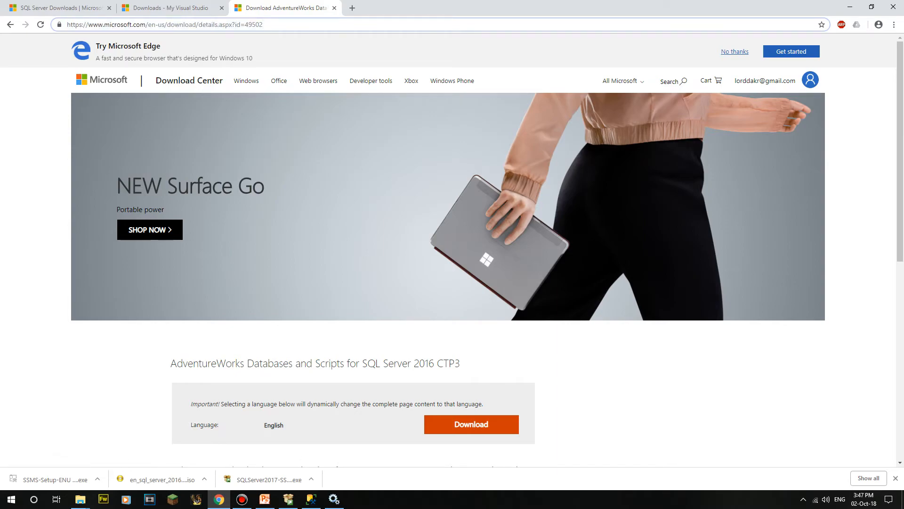
Step: Read the AdventureWorks CTP3 page and list its files, noting AdventureWorks2016CTP3 and AdventureWorksDW2016CTP3
left_click_drag(170, 363, 461, 363)
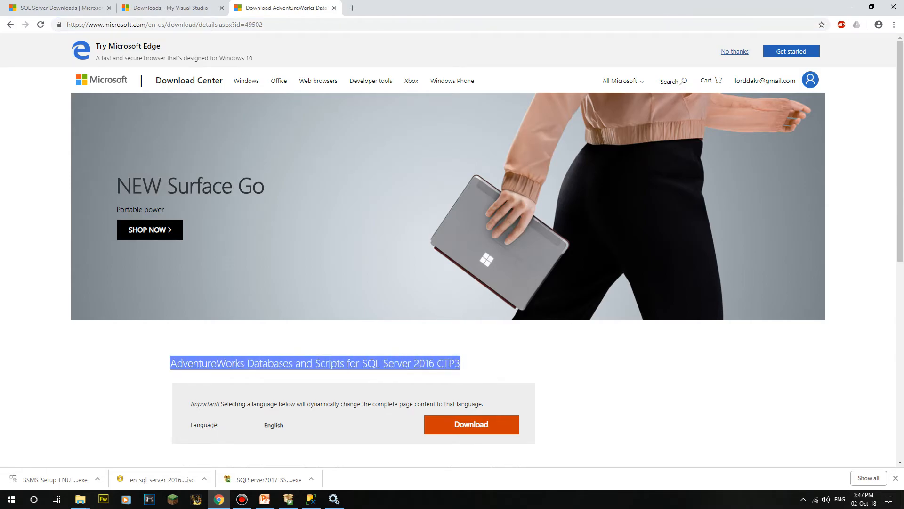
scroll(483, 250, "down", 4)
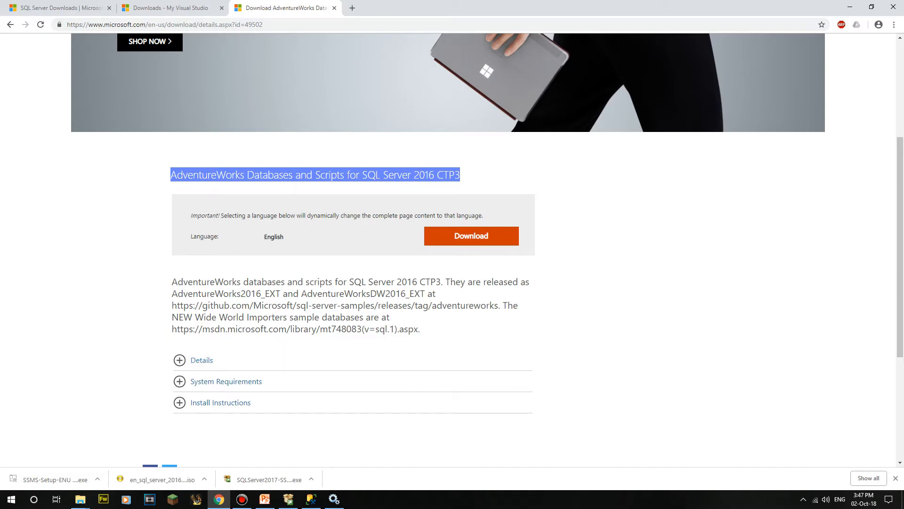
mouse_move(172, 281)
left_mouse_down()
mouse_move(420, 330)
mouse_move(172, 293)
mouse_move(172, 282)
left_mouse_up()
left_click(420, 329)
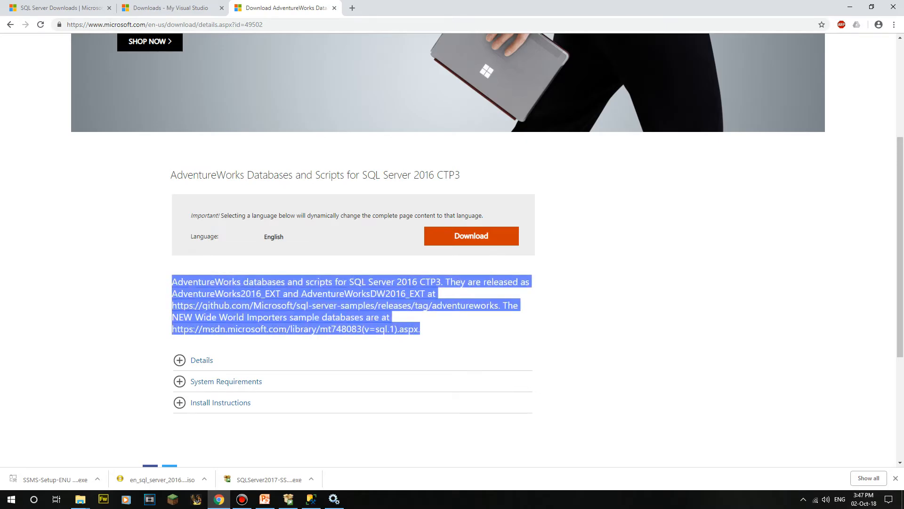
left_click(172, 281)
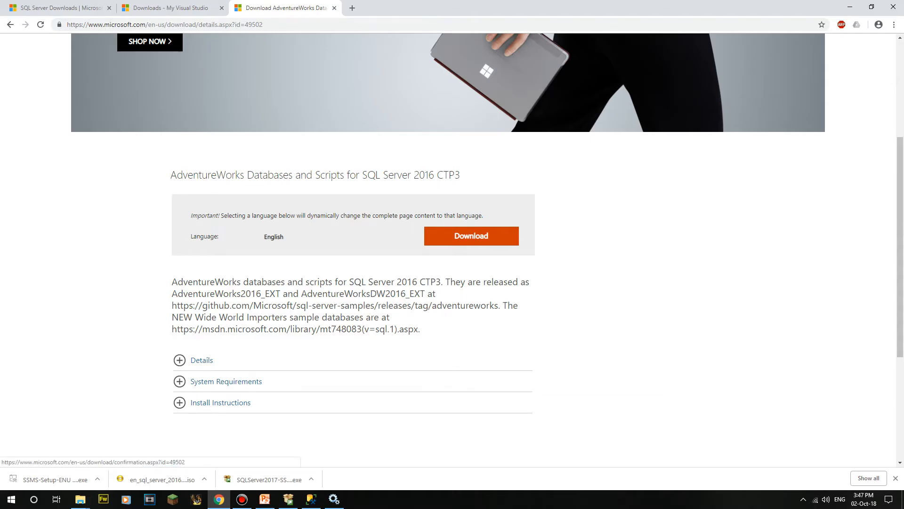
left_click(471, 235)
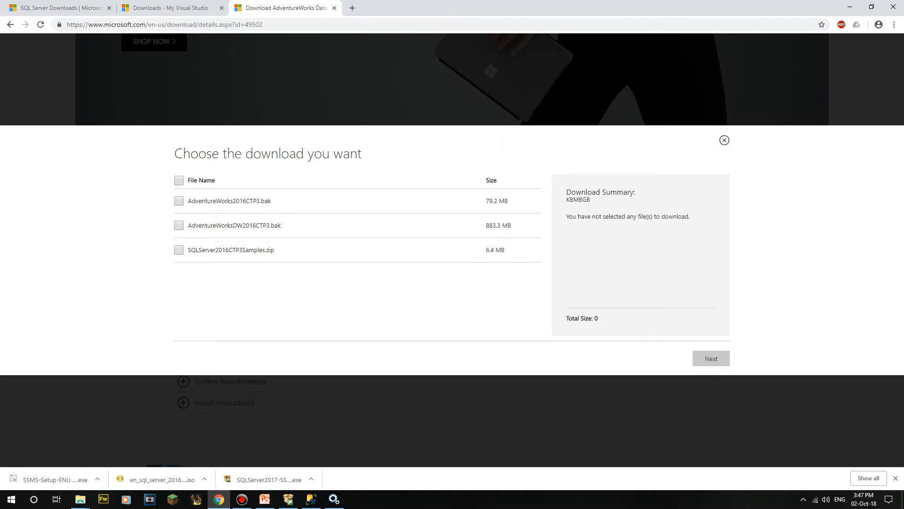
double_click(223, 200)
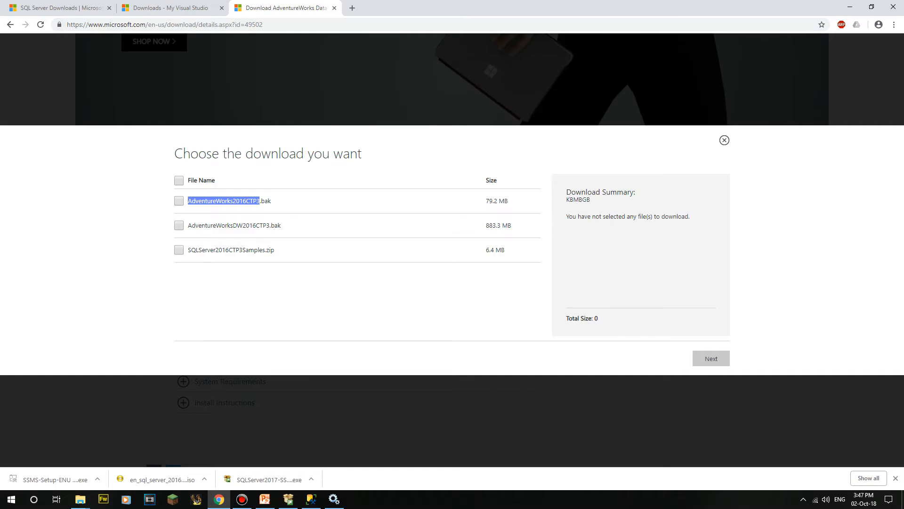
double_click(229, 225)
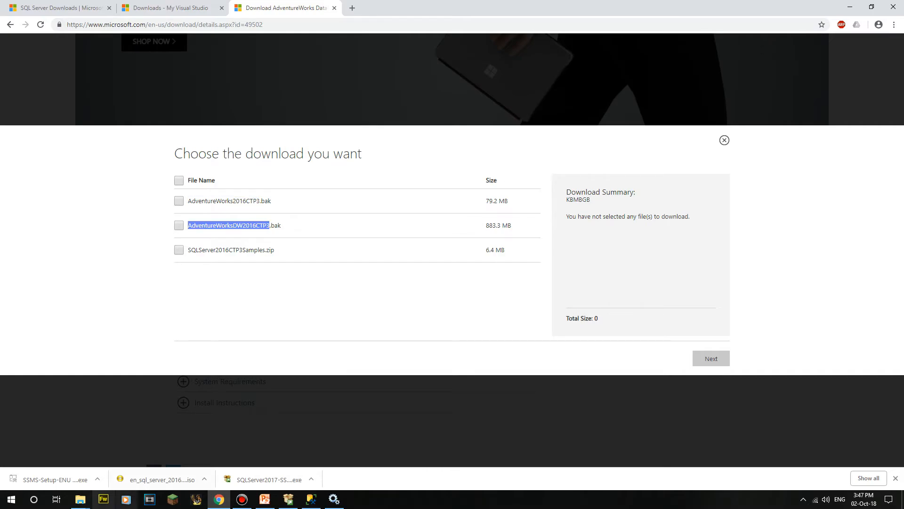
left_click(80, 499)
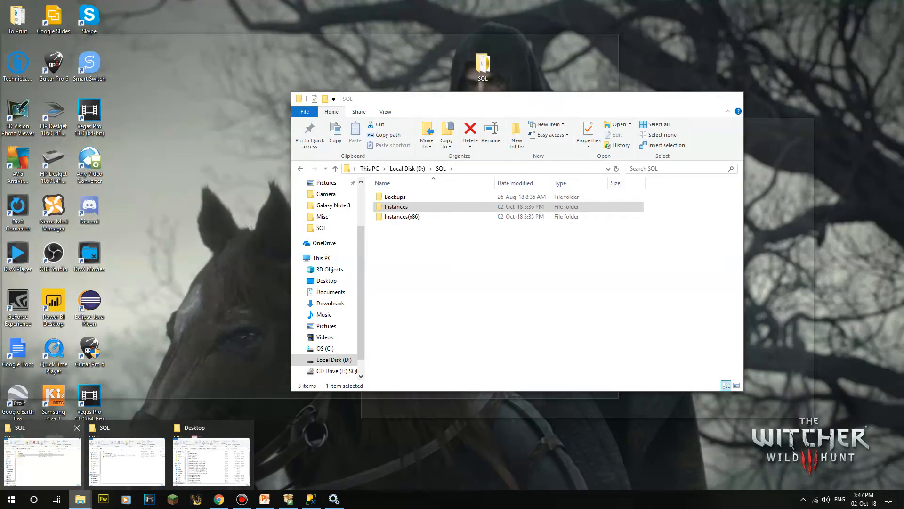
Step: Review the AdventureWorks .bak files in D:\SQL\Backups, then return to Management Studio
left_click(43, 459)
double_click(398, 197)
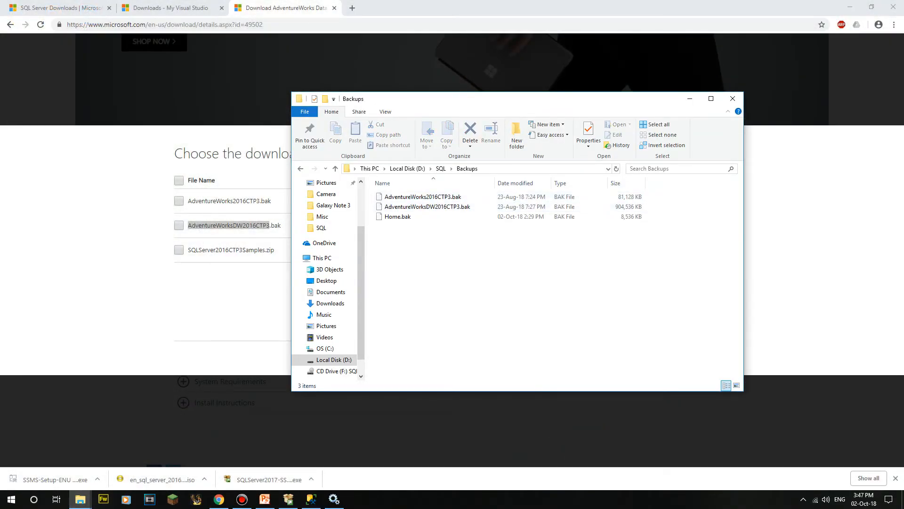
left_click(426, 206)
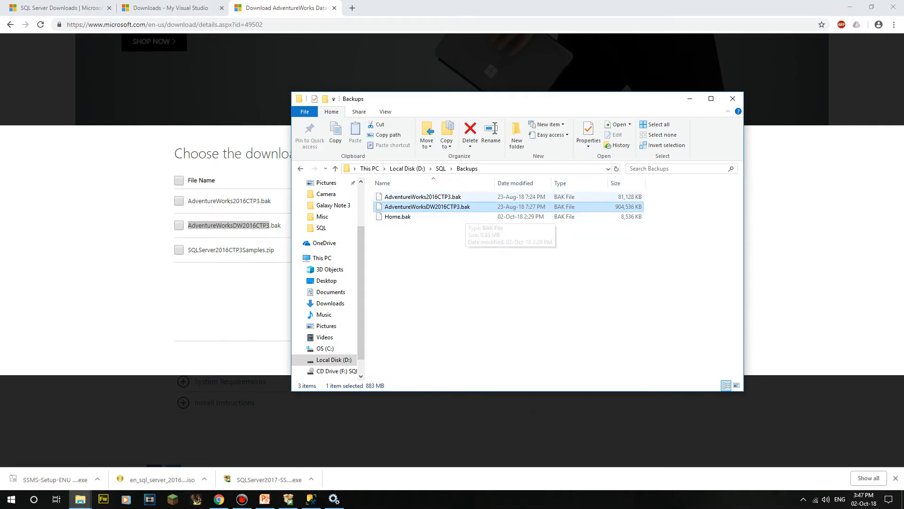
left_click(398, 216)
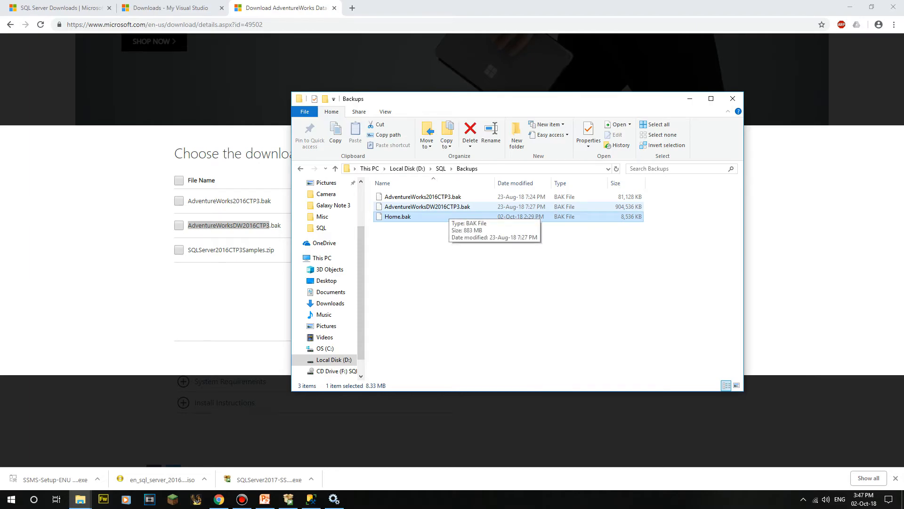
left_click(423, 197)
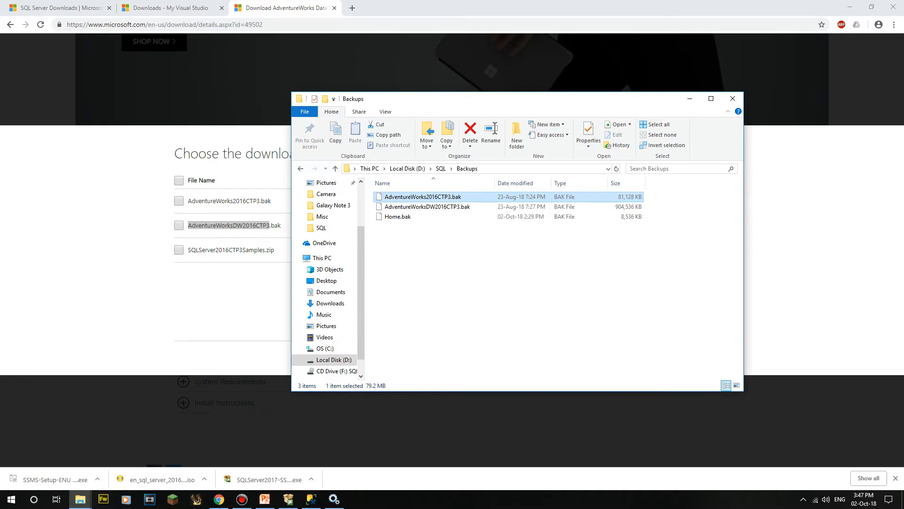
left_click(427, 207)
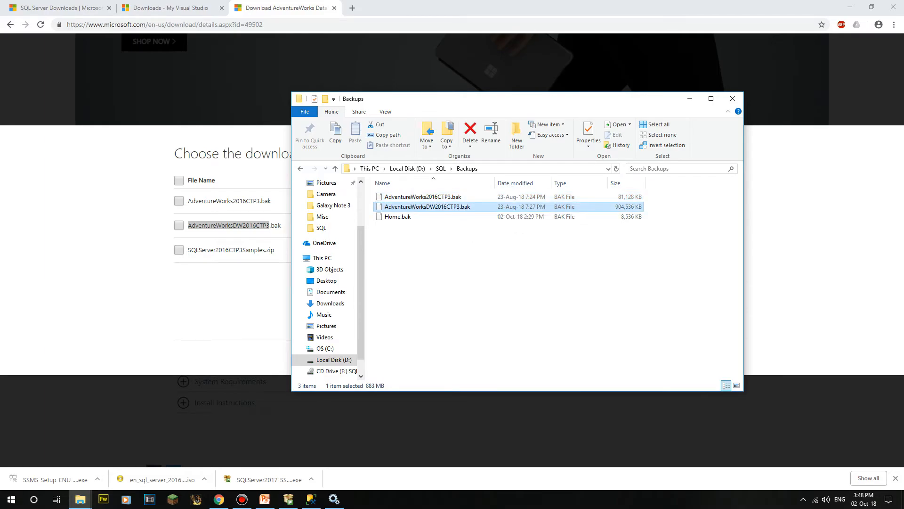
left_click(80, 499)
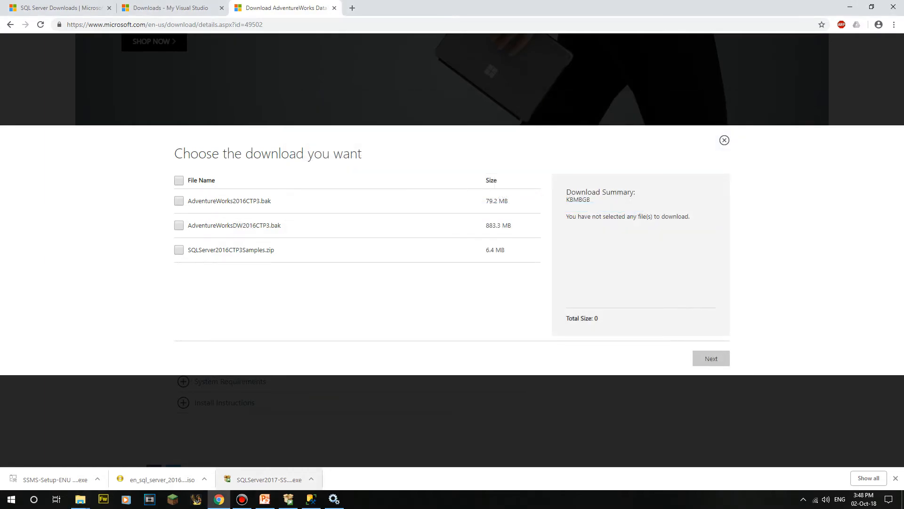
left_click(311, 499)
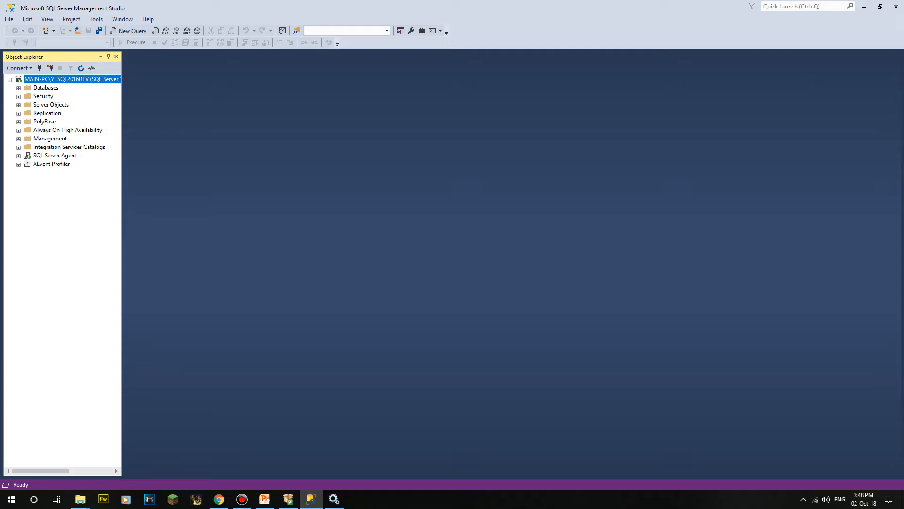
Step: Expand Databases in Object Explorer and launch Restore Database from its context menu
left_click(45, 87)
key("Right")
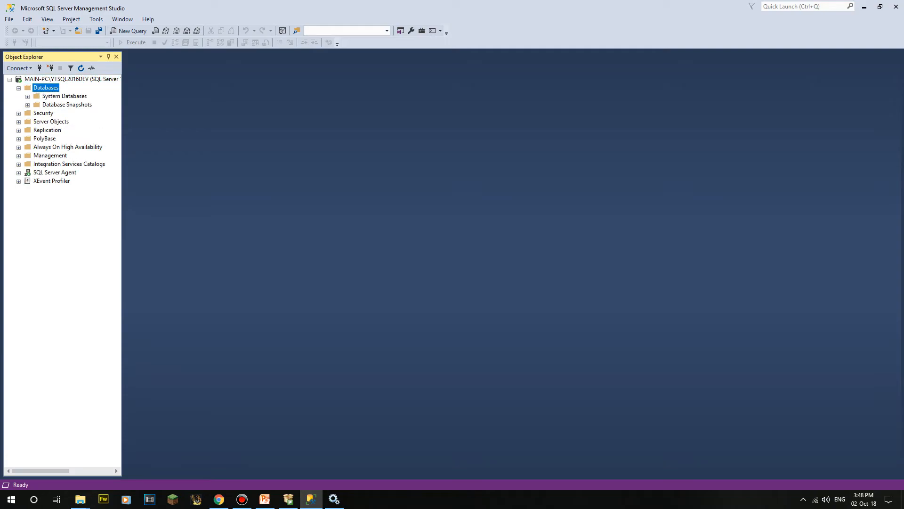
left_click(27, 96)
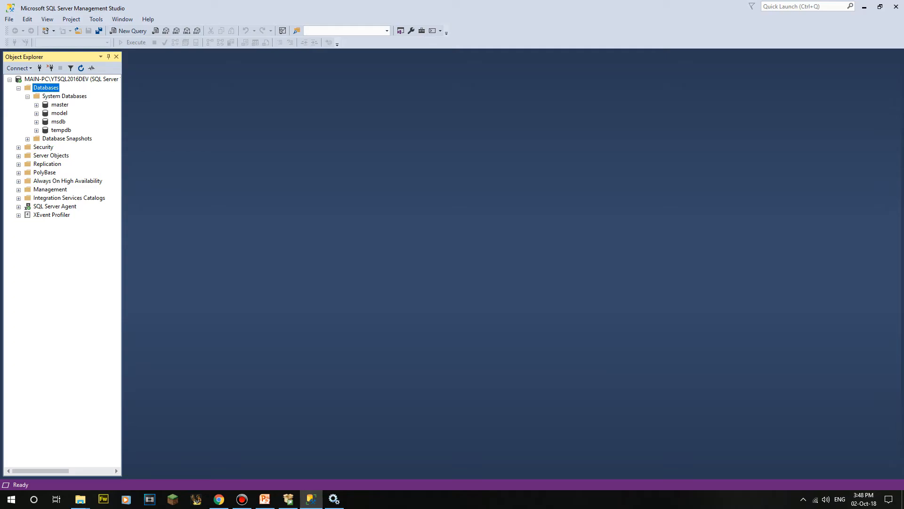
left_click(27, 96)
right_click(47, 88)
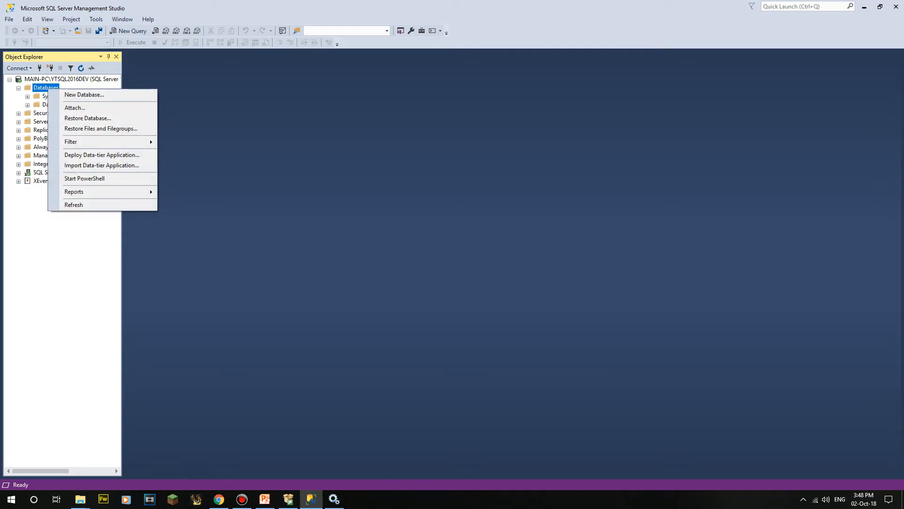
key("Escape")
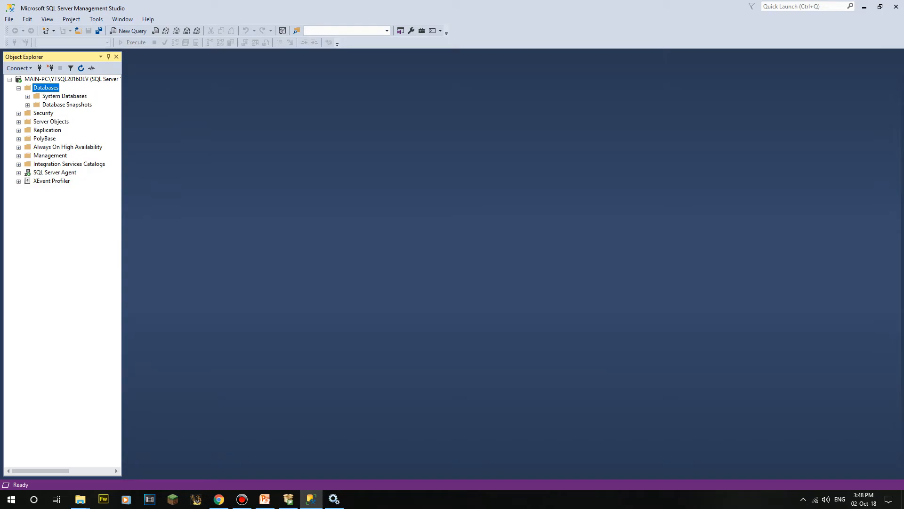
right_click(50, 89)
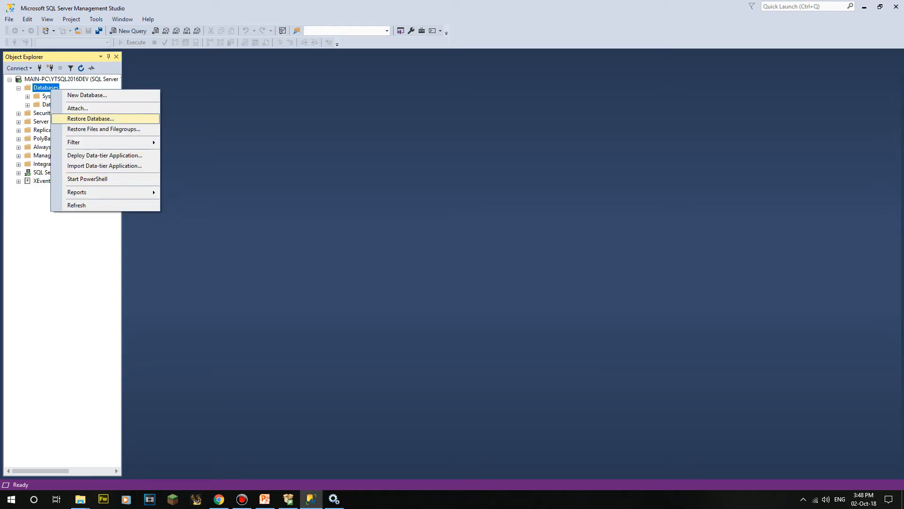
left_click(91, 118)
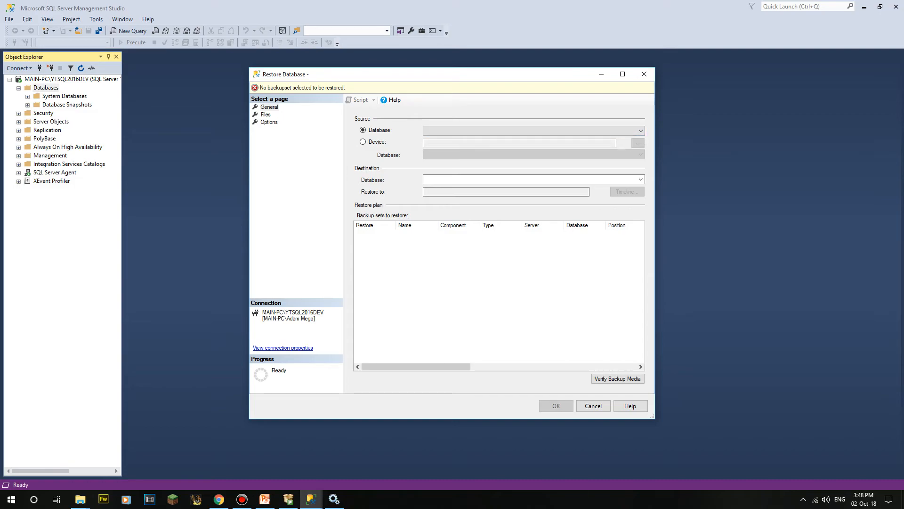
Step: Switch the restore source to Device, keeping File as the backup media type
left_click(363, 142)
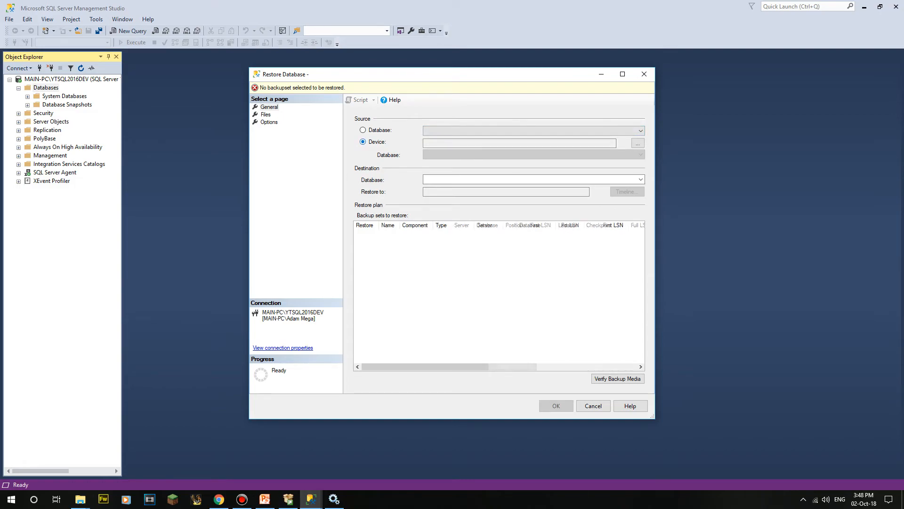
left_click(637, 143)
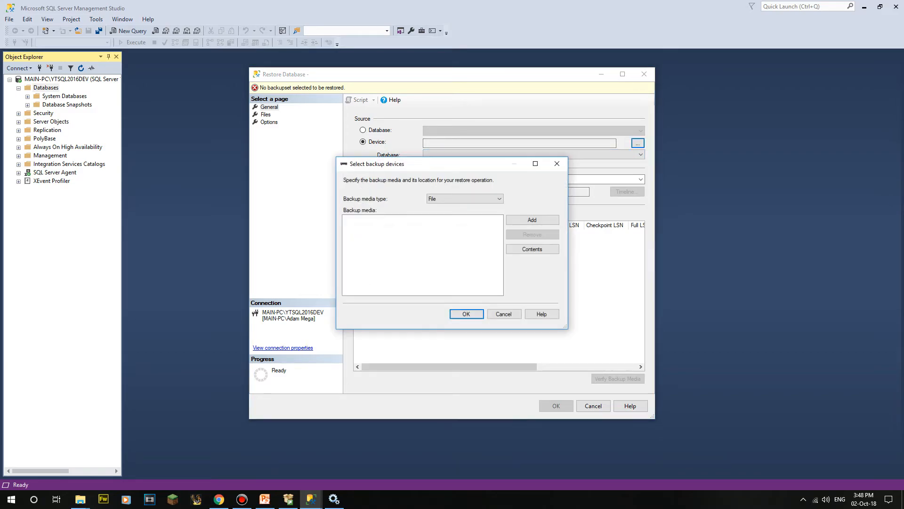
left_click(532, 220)
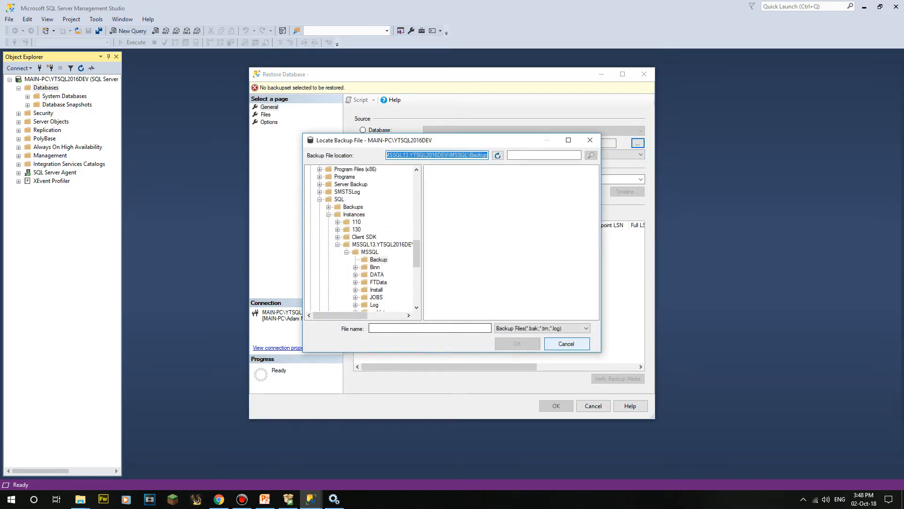
left_click(567, 344)
left_click(465, 198)
left_click(457, 214)
left_click(465, 199)
left_click(456, 206)
Step: Add D:\SQL\Backups\AdventureWorks2016CTP3.bak as the backup device and confirm it
left_click(532, 219)
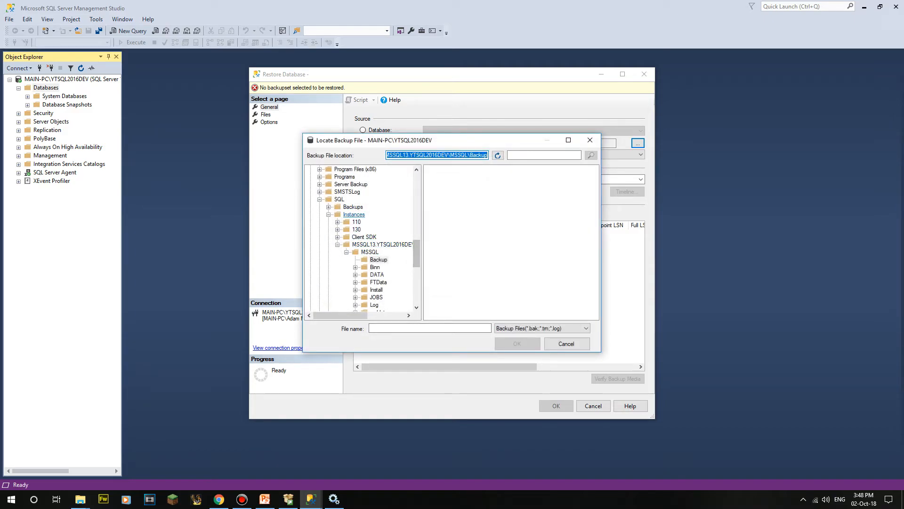
left_click(353, 207)
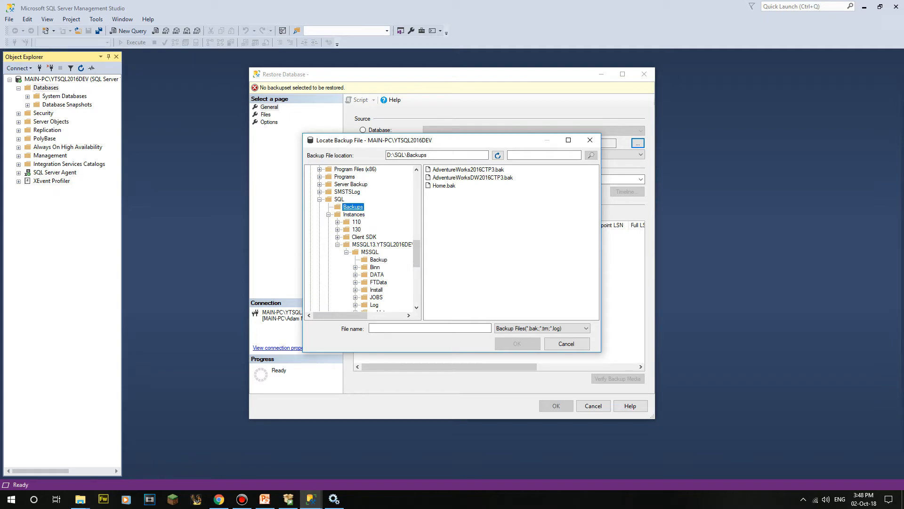
left_click(329, 215)
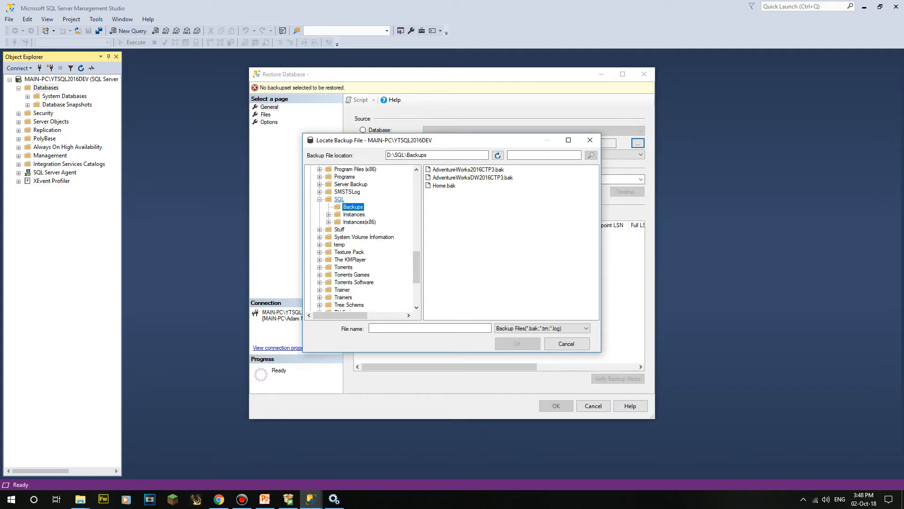
left_click(473, 178)
left_click(469, 170)
left_click(517, 343)
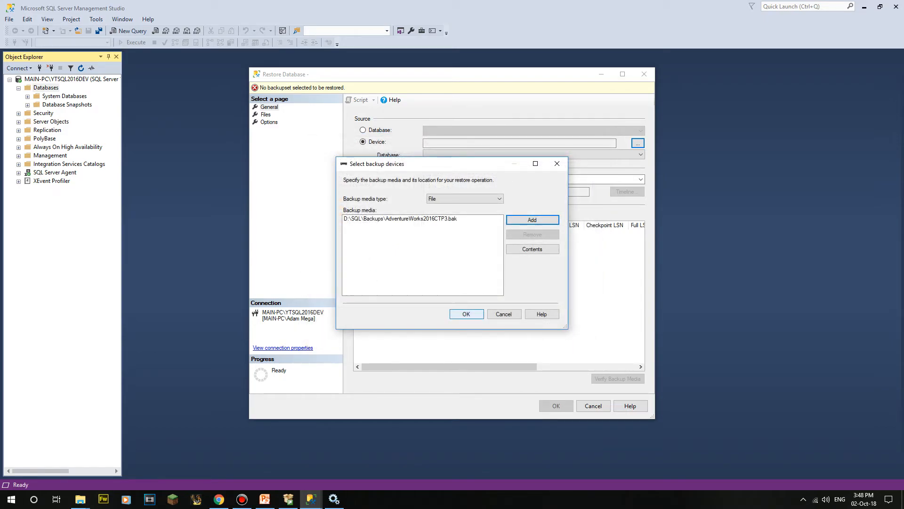
left_click(532, 248)
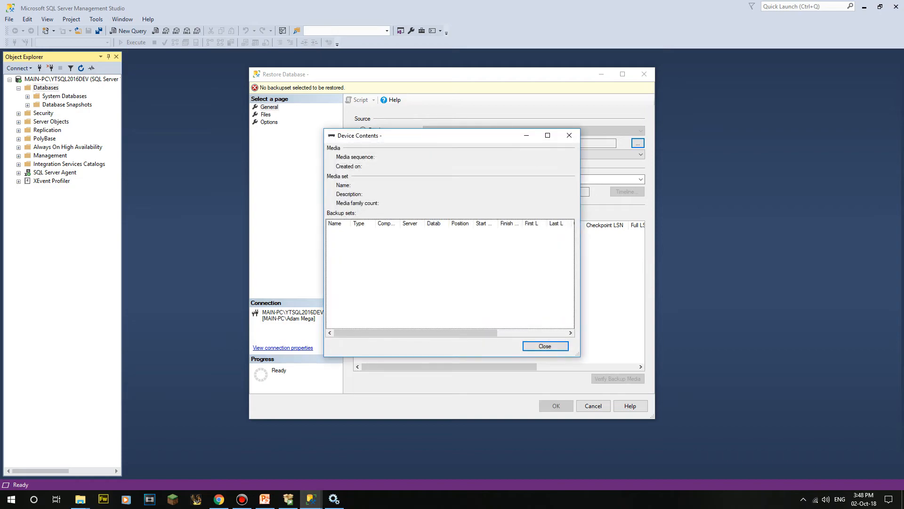
left_click(546, 346)
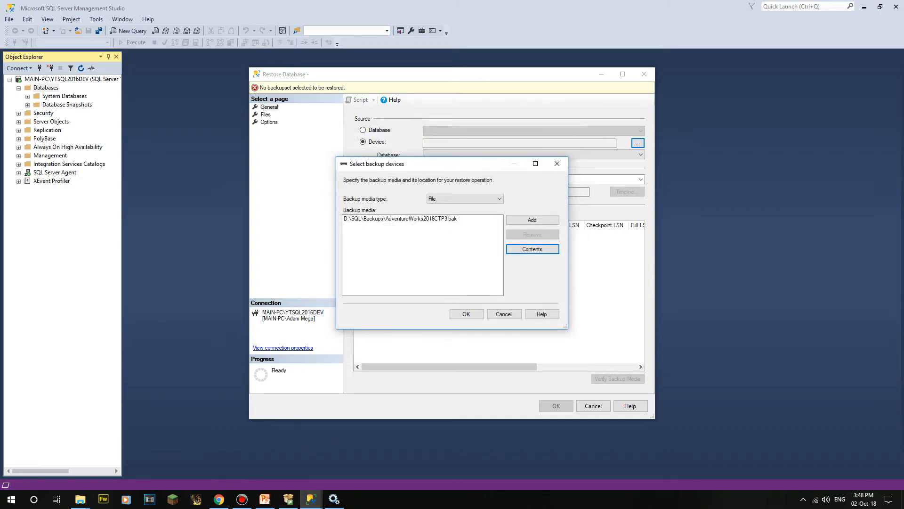
left_click(466, 314)
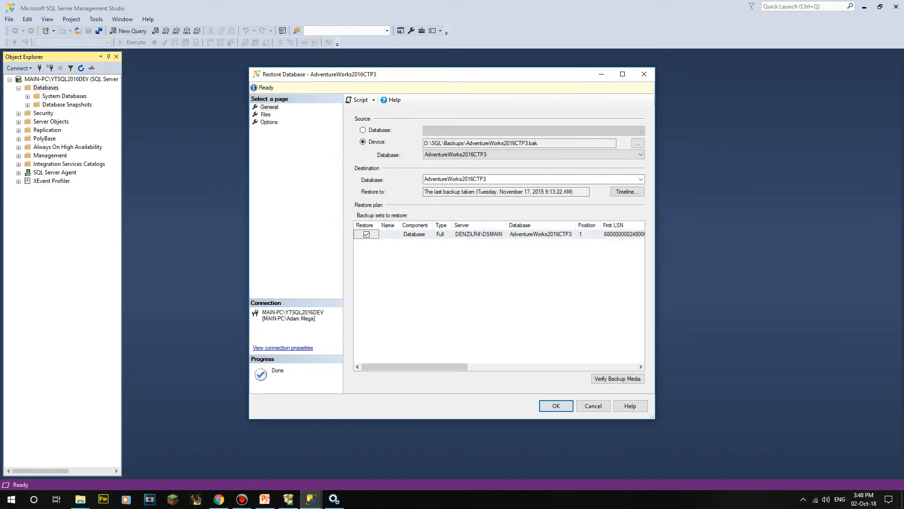
left_click(541, 234)
left_click(537, 180)
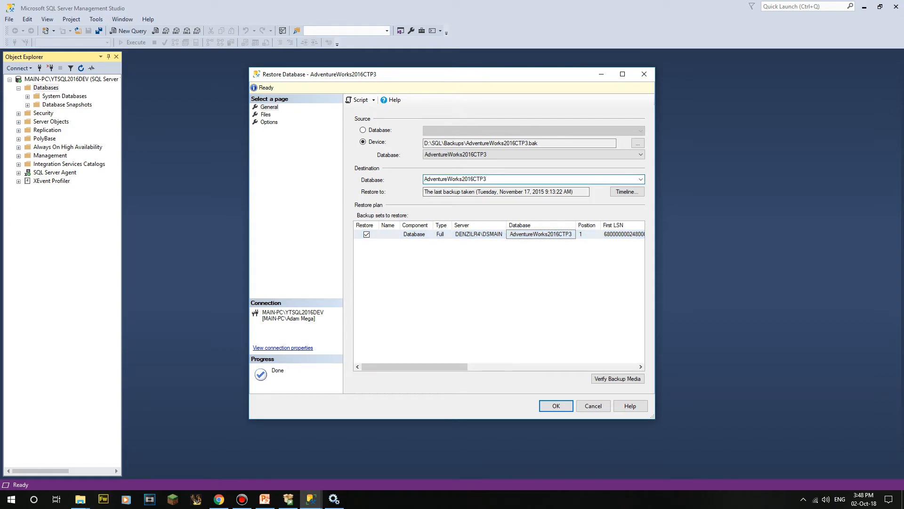
Step: Rename the destination from AdventureWorks2016CTP3 to AdventureWorks and glance at the backup timeline
key("shift+Left")
key("shift+Left")
key("shift+Left")
key("shift+Left")
key("shift+Left")
key("shift+Left")
key("shift+Left")
key("shift+Left")
key("BackSpace")
key("ctrl+z")
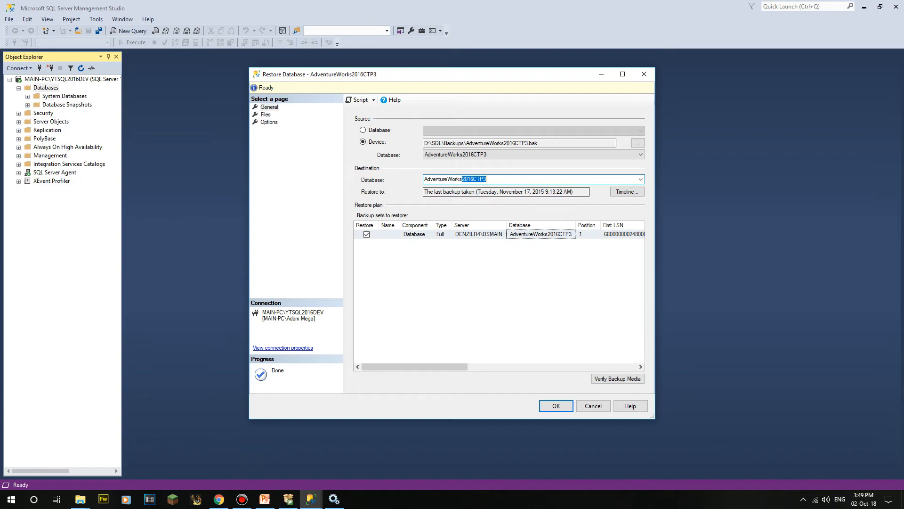
key("shift+Left")
key("shift+Left")
key("shift+Left")
key("shift+Left")
key("shift+Left")
key("shift+Left")
key("shift+Left")
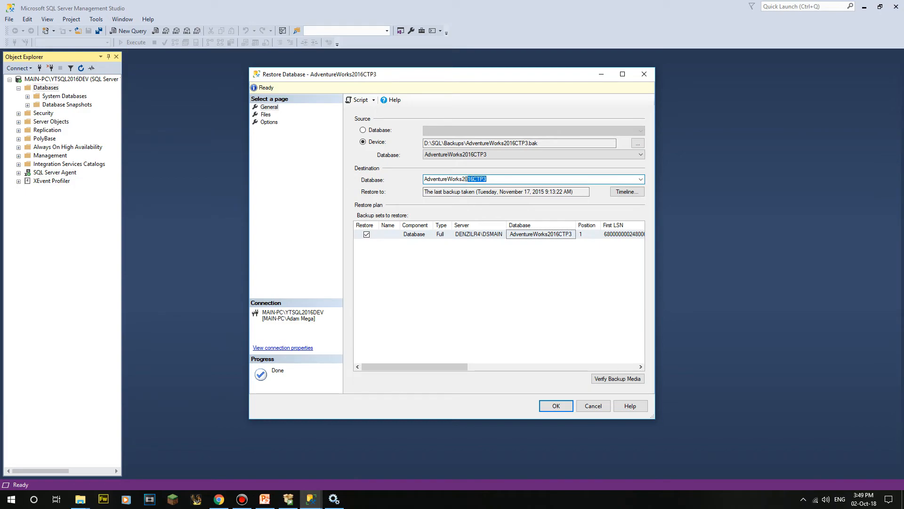
key("Left")
key("Right")
key("Right")
key("Right")
key("Right")
key("BackSpace")
key("BackSpace")
key("BackSpace")
key("BackSpace")
key("BackSpace")
key("BackSpace")
key("Delete")
key("Delete")
key("Delete")
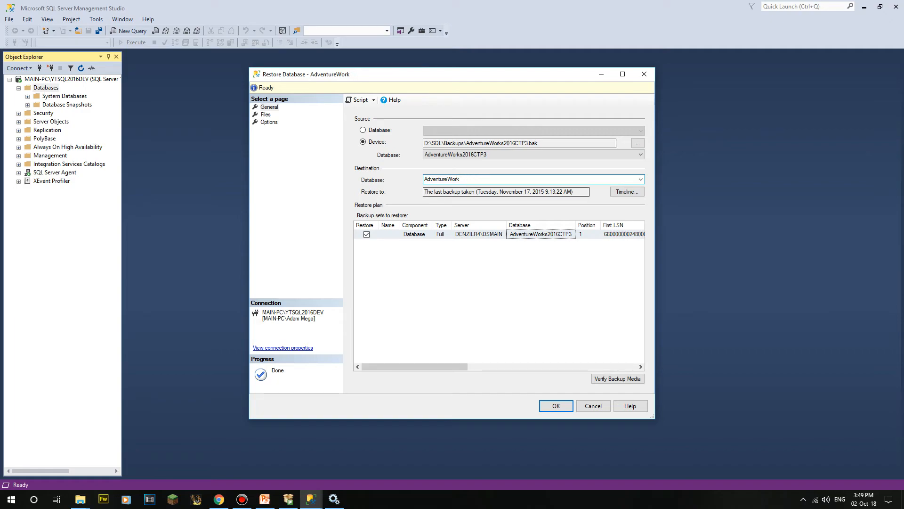
key("BackSpace")
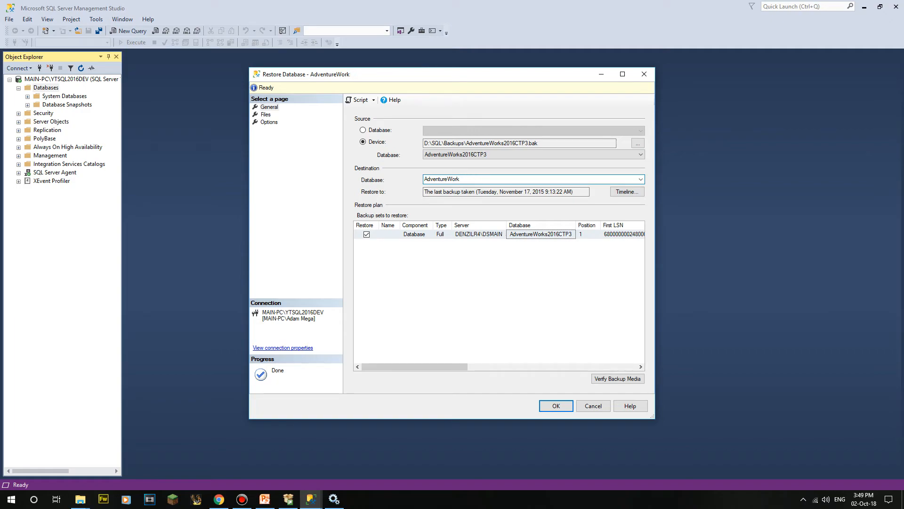
left_click(541, 234)
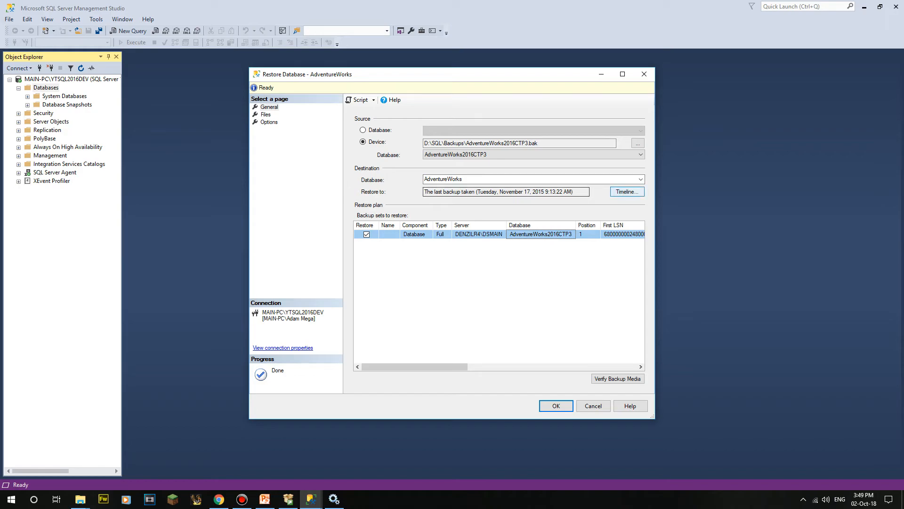
left_click(627, 191)
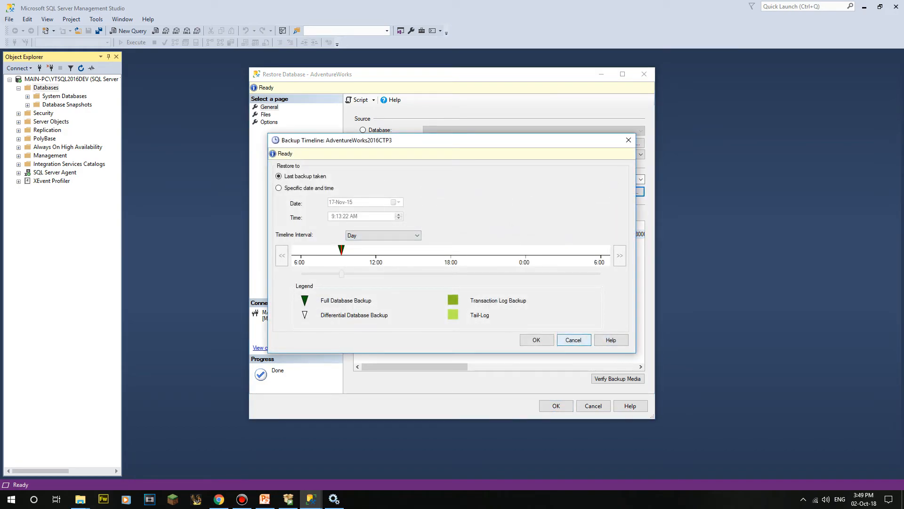
left_click(573, 340)
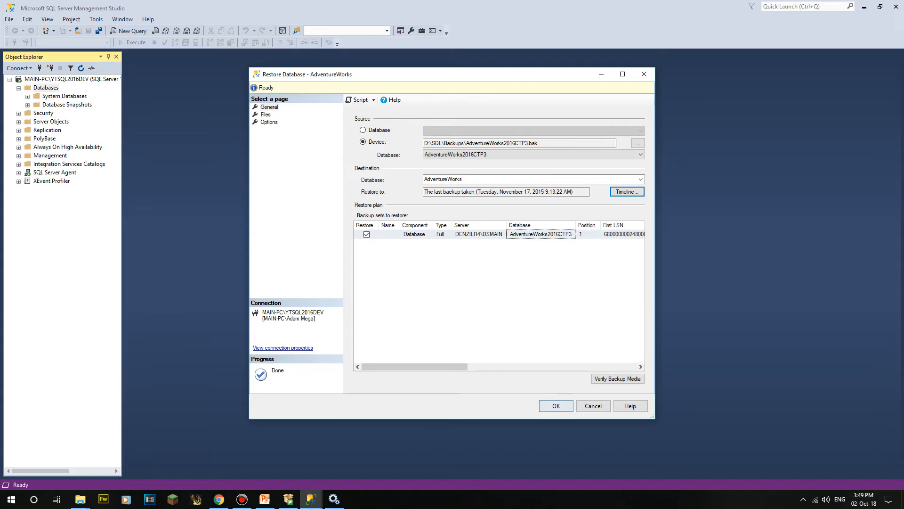
Step: Widen the Files page grid to read full Restore As paths for the data, log and mod files
left_click(266, 115)
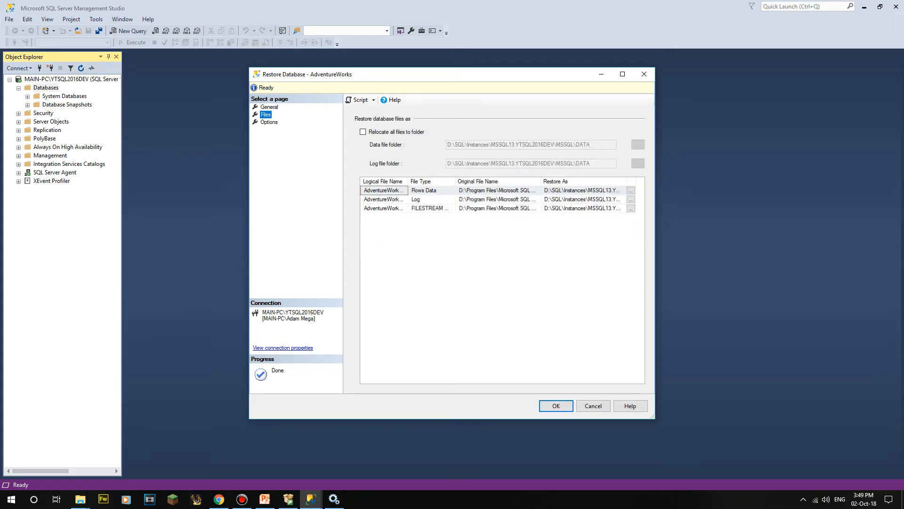
left_click(498, 190)
left_click_drag(540, 182, 616, 181)
left_click_drag(499, 380, 551, 380)
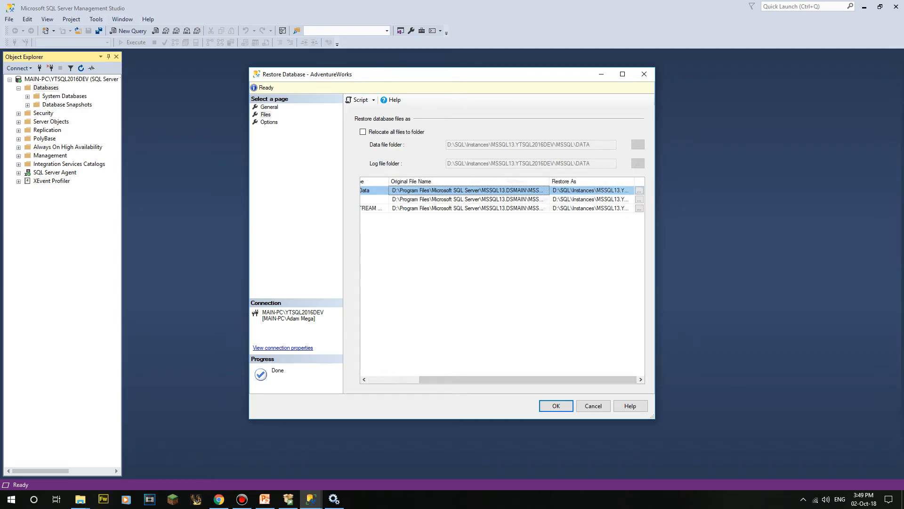
left_click_drag(549, 182, 413, 182)
double_click(565, 182)
left_click_drag(474, 379, 529, 380)
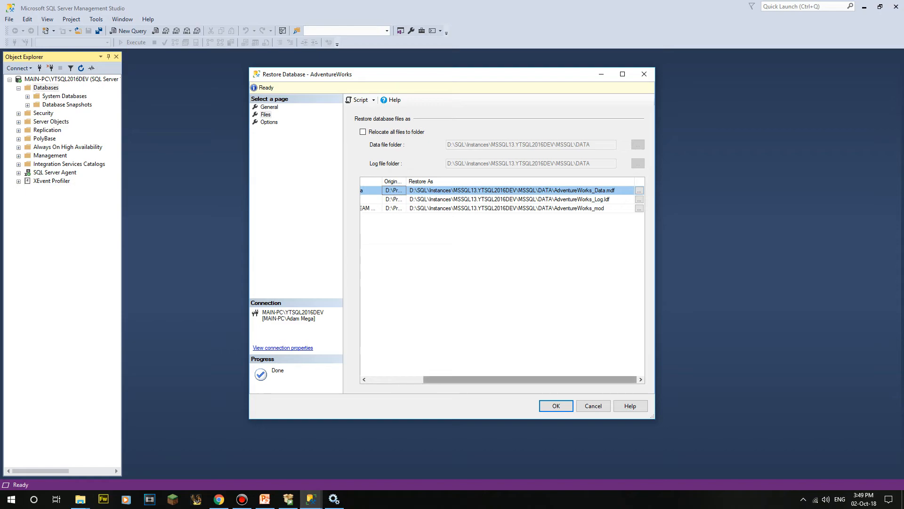
mouse_move(530, 379)
left_mouse_down()
mouse_move(474, 379)
mouse_move(530, 379)
left_mouse_up()
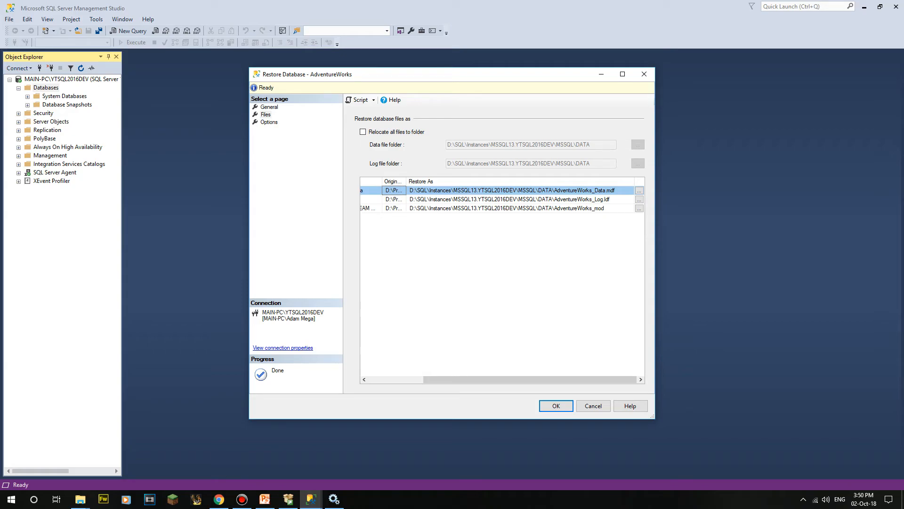
left_click(574, 199)
left_click(265, 115)
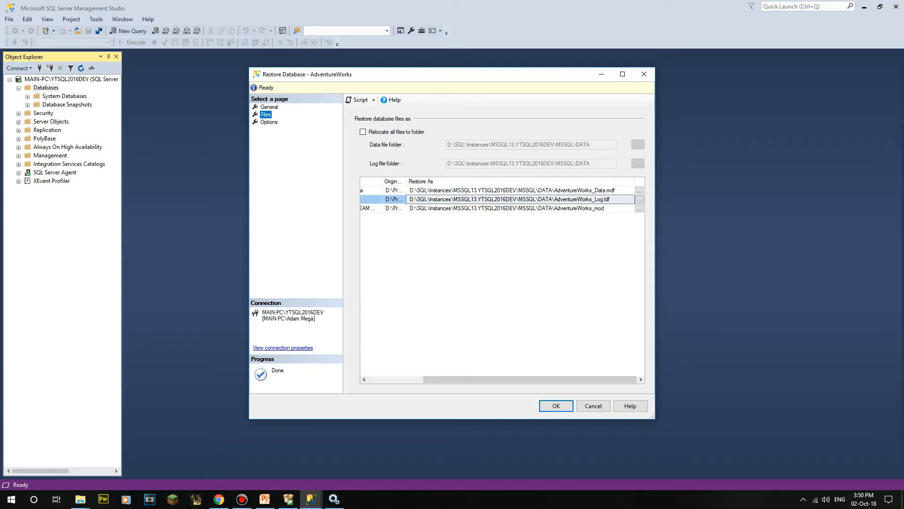
left_click(269, 122)
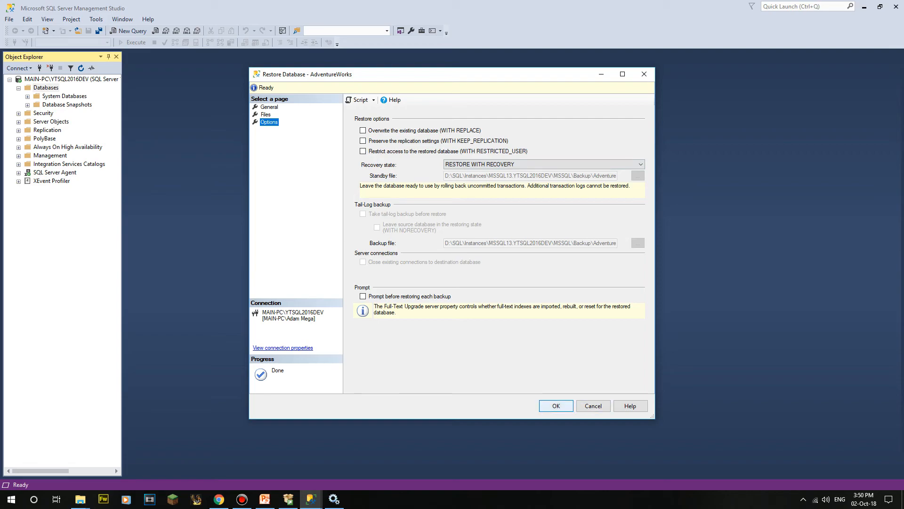
Step: Run the AdventureWorks restore and acknowledge the success message
key("Return")
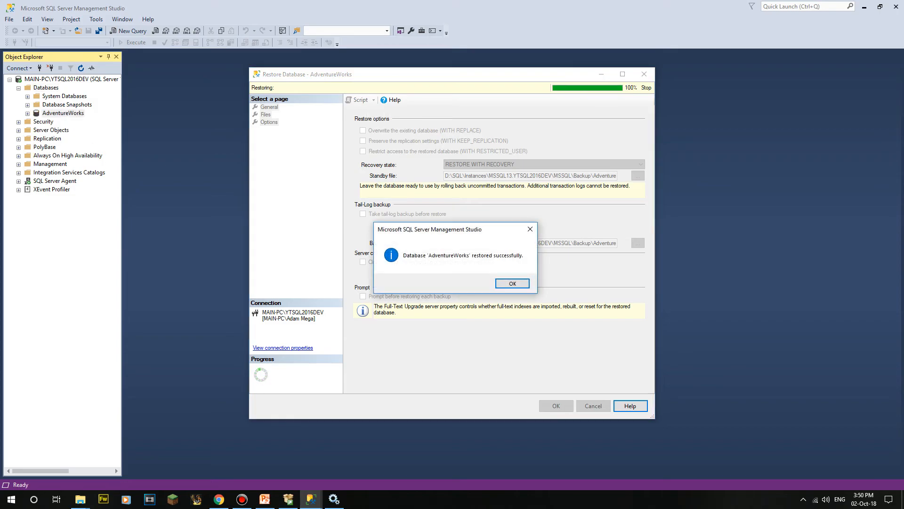
key("Return")
right_click(46, 87)
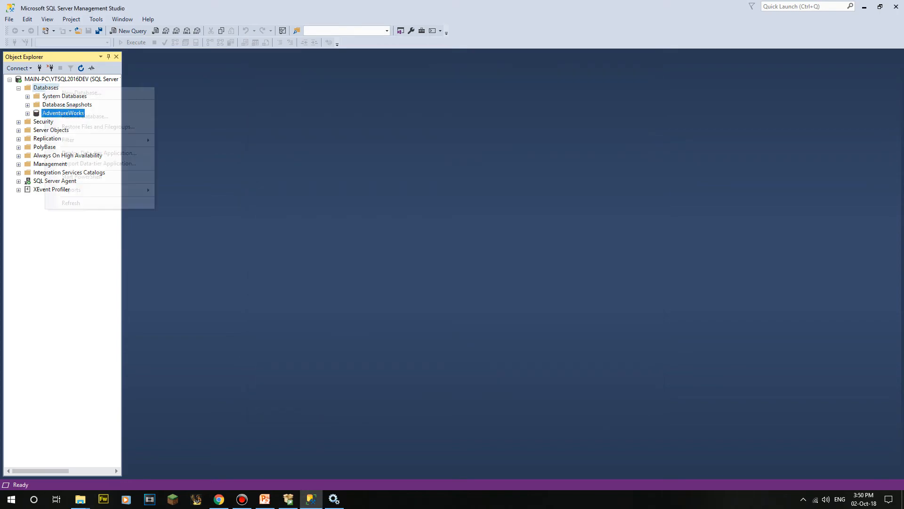
Step: Start a new restore from device D:\SQL\Backups\AdventureWorks2016CTP3.bak
left_click(66, 117)
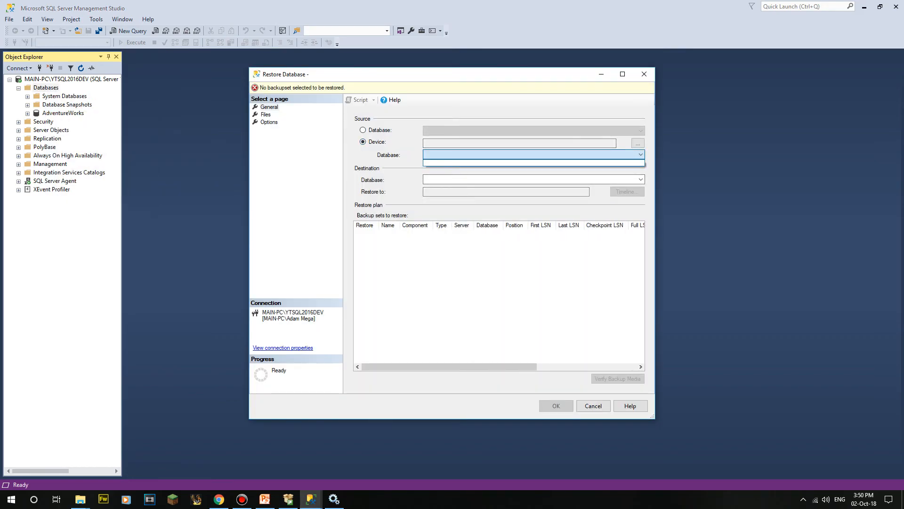
left_click(637, 142)
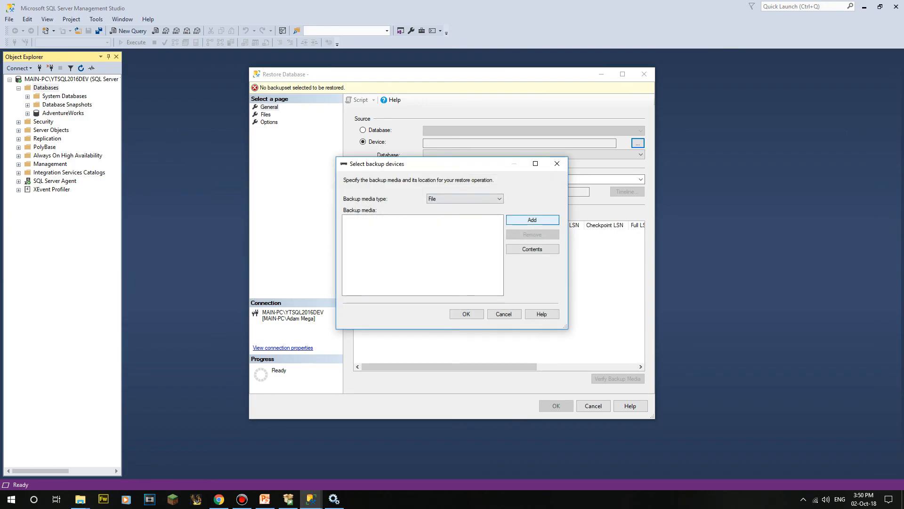
left_click(530, 220)
left_click(353, 207)
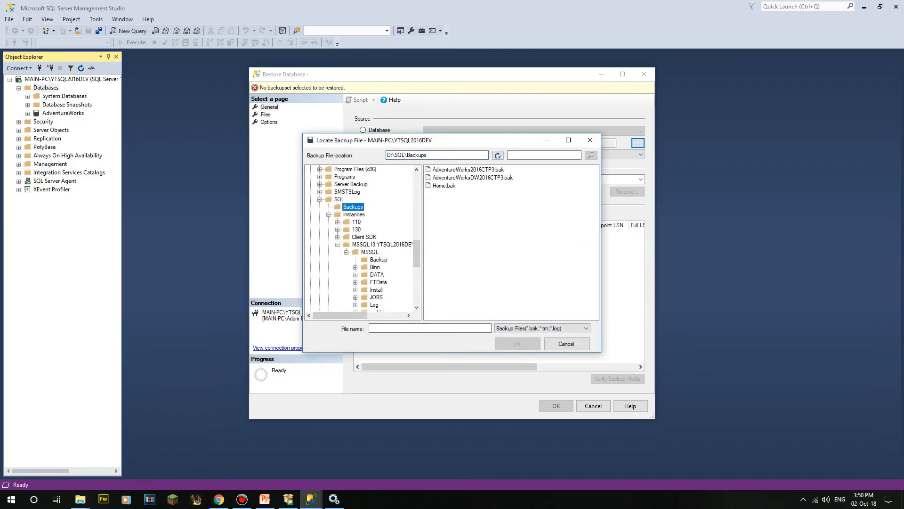
left_click(444, 185)
left_click(473, 177)
left_click(468, 169)
left_click(517, 344)
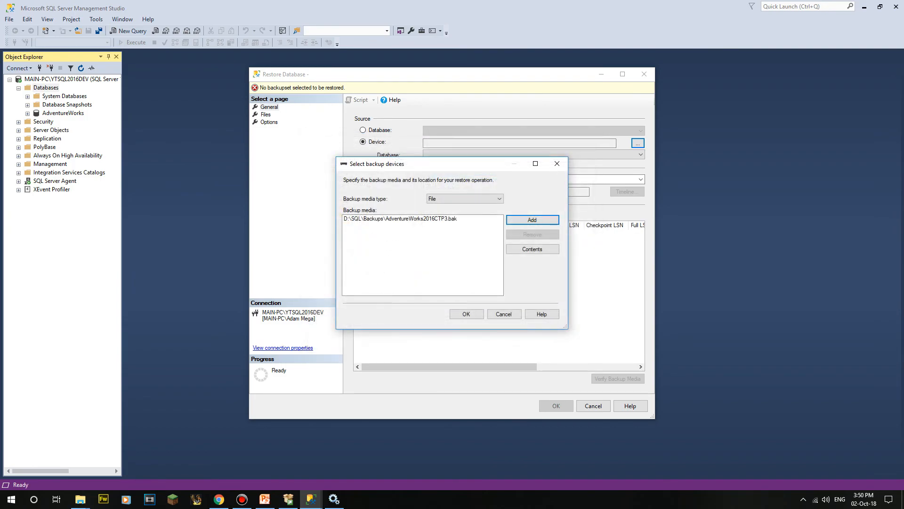
left_click(465, 313)
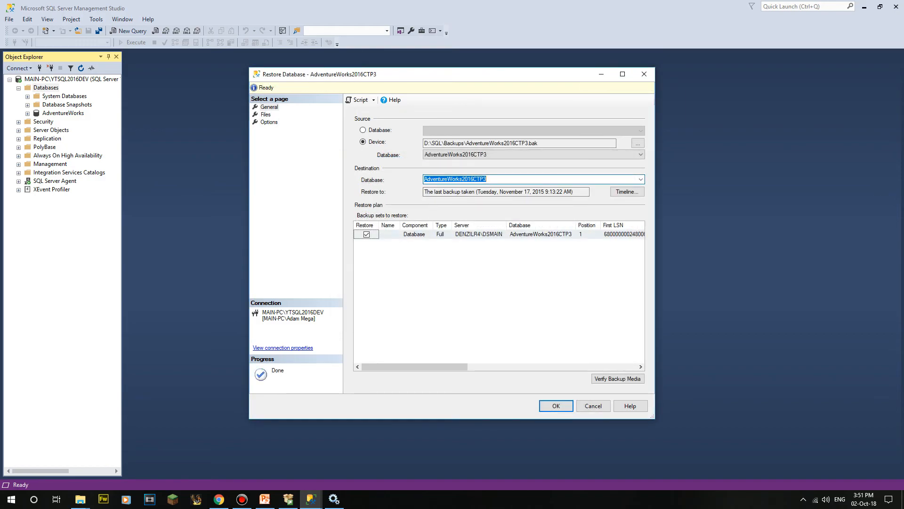
Step: Set the destination to AdventureWorks and script the restore to a new query window
type("AdventureWorks")
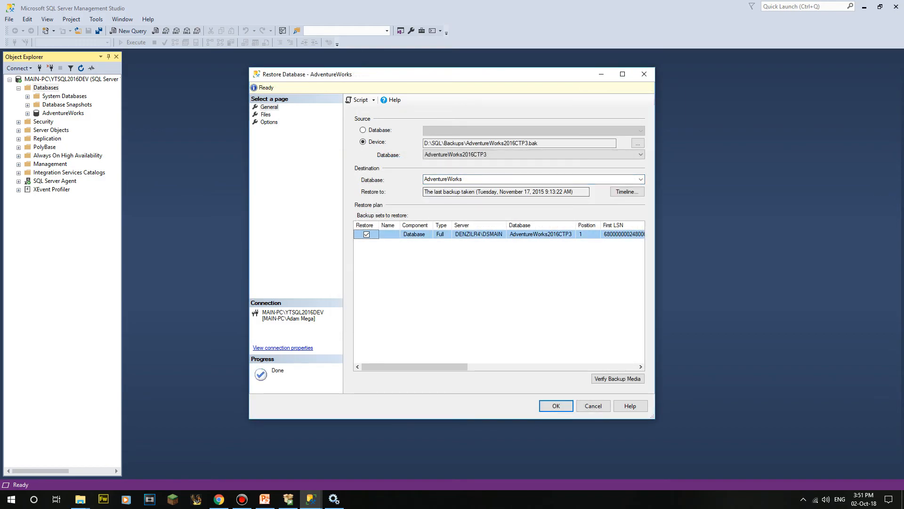
left_click(268, 122)
left_click(266, 115)
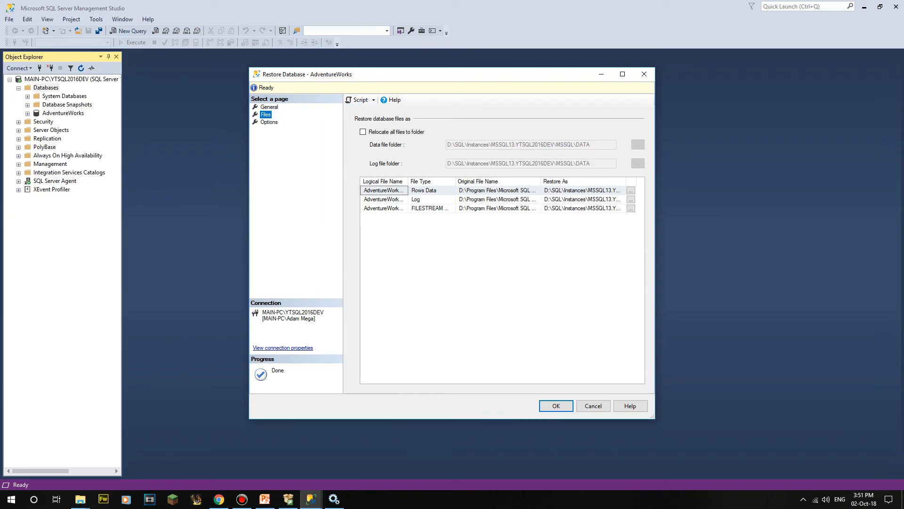
left_click(373, 100)
key("Return")
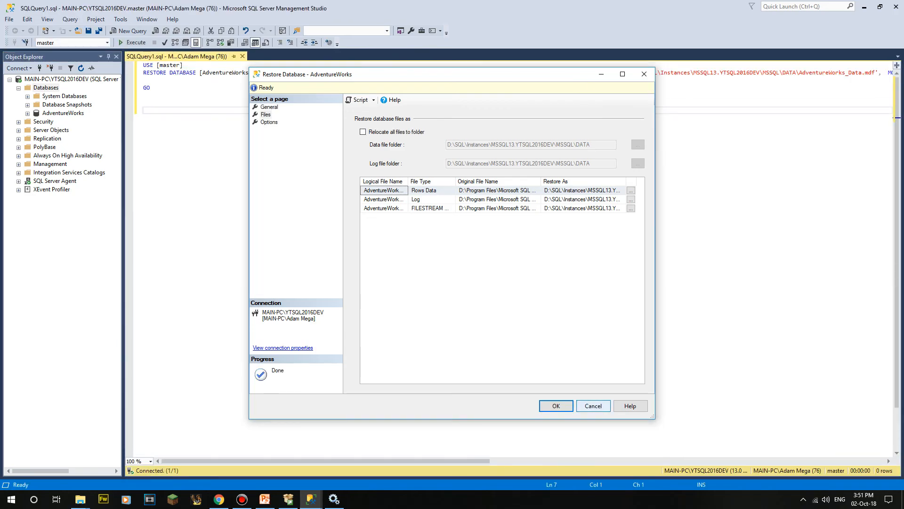
Step: Cancel the Restore dialog and split the script so DISK, FILE, each MOVE and NOUNLOAD sit on separate lines
left_click(593, 405)
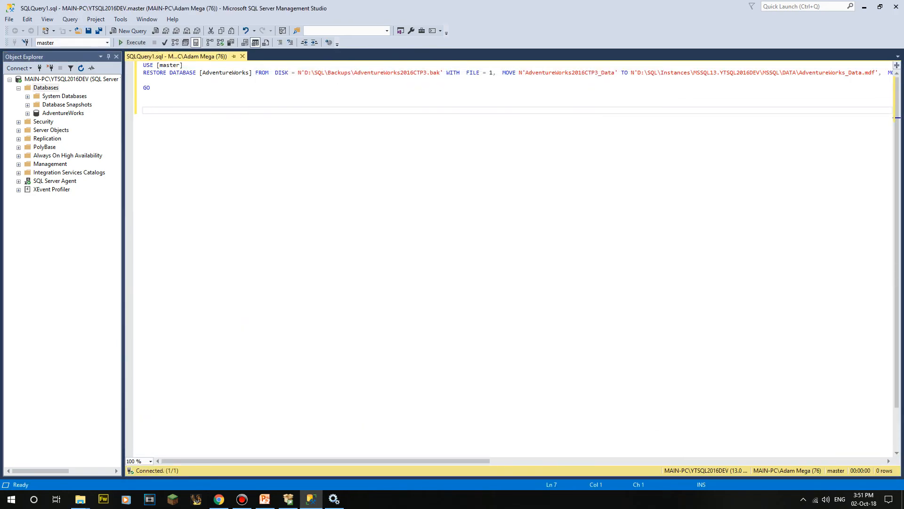
left_click(275, 73)
key("Return")
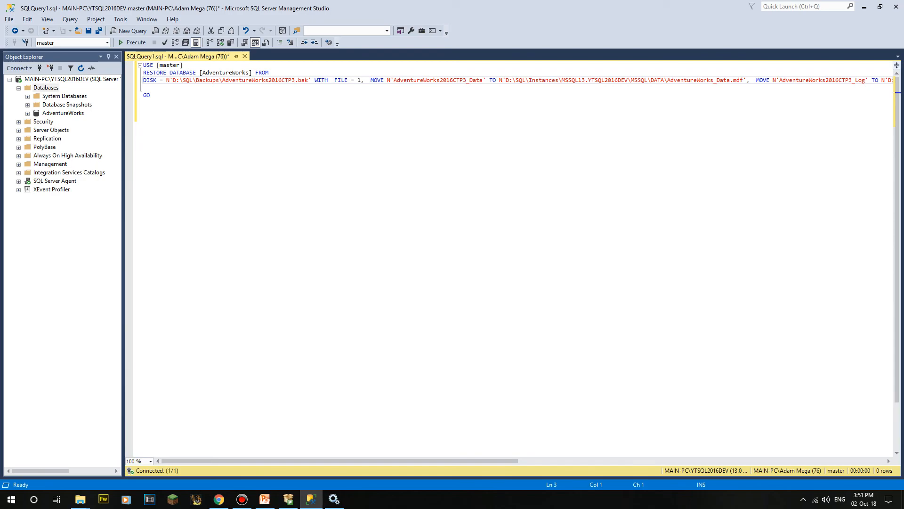
left_click(335, 80)
key("Return")
left_click(297, 87)
key("Return")
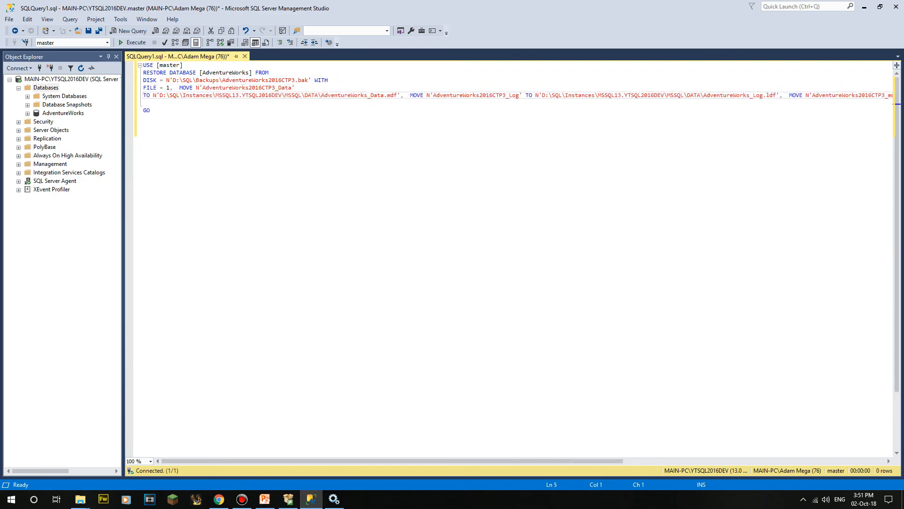
left_click(409, 95)
key("Return")
left_click(520, 102)
key("Return")
left_click(506, 110)
key("Return")
Step: Delete the entire restore script and close its query window without saving
left_click(144, 155)
left_click_drag(144, 155, 143, 65)
left_click(236, 156)
left_click_drag(283, 65, 287, 156)
left_click(288, 156)
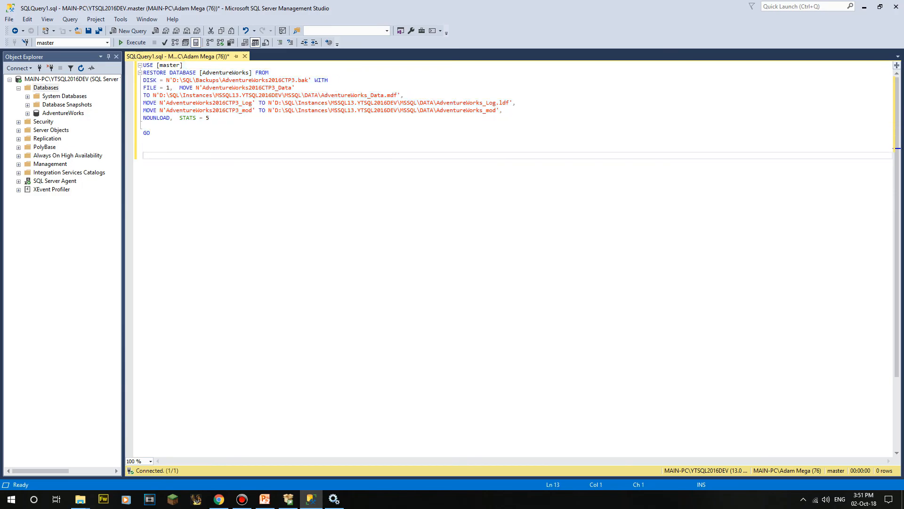
key("ctrl+a")
key("Delete")
key("ctrl+F4")
key("n")
right_click(55, 113)
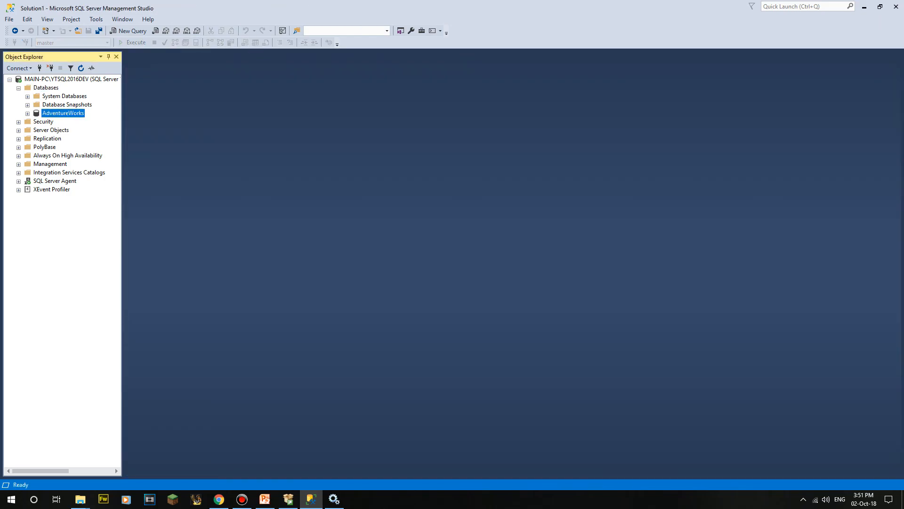
key("Escape")
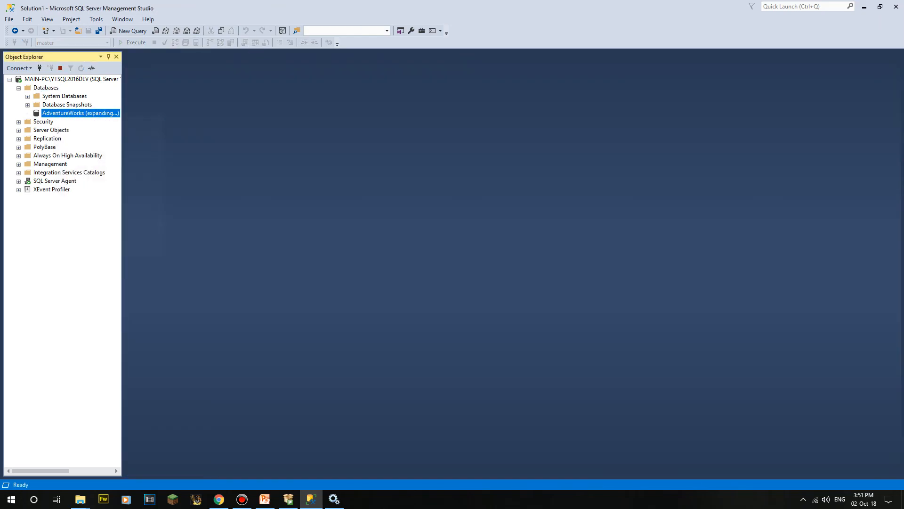
key("Right")
key("Down")
key("Right")
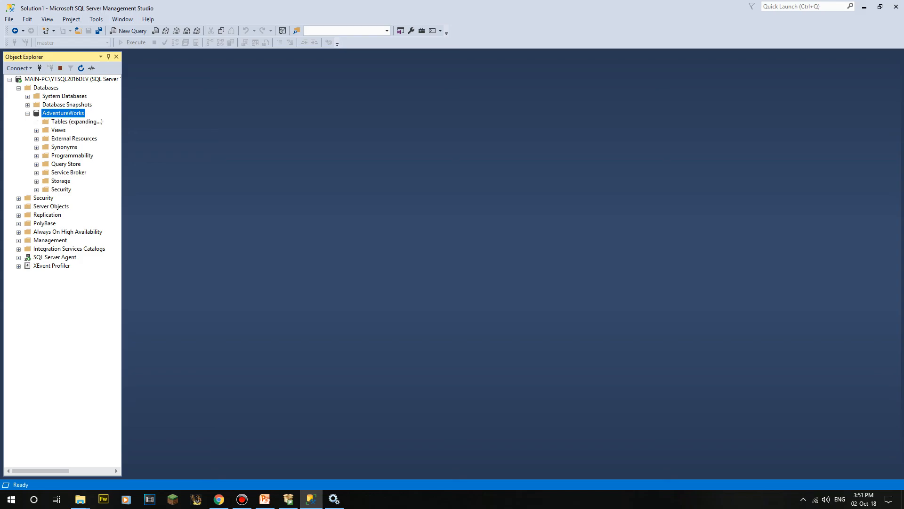
scroll(70, 238, "down", 4)
scroll(70, 240, "down", 10)
scroll(71, 240, "up", 10)
scroll(70, 240, "up", 10)
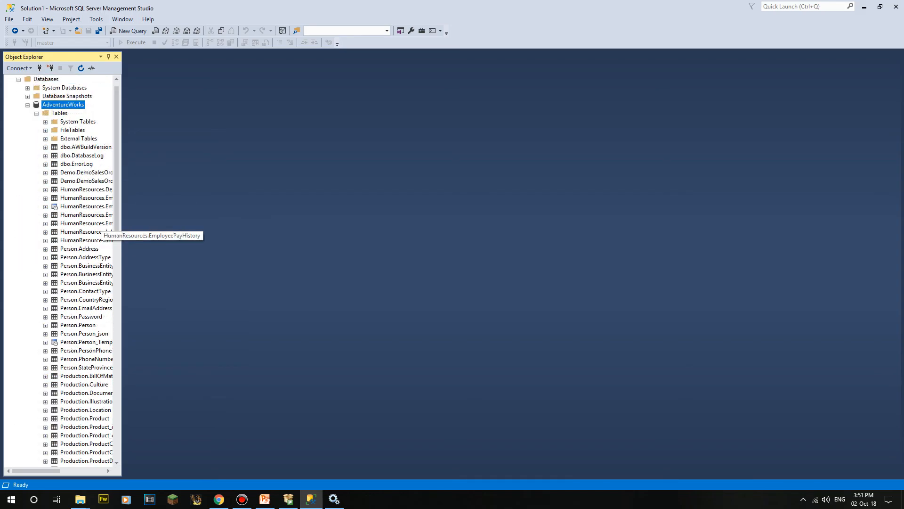
left_click(36, 122)
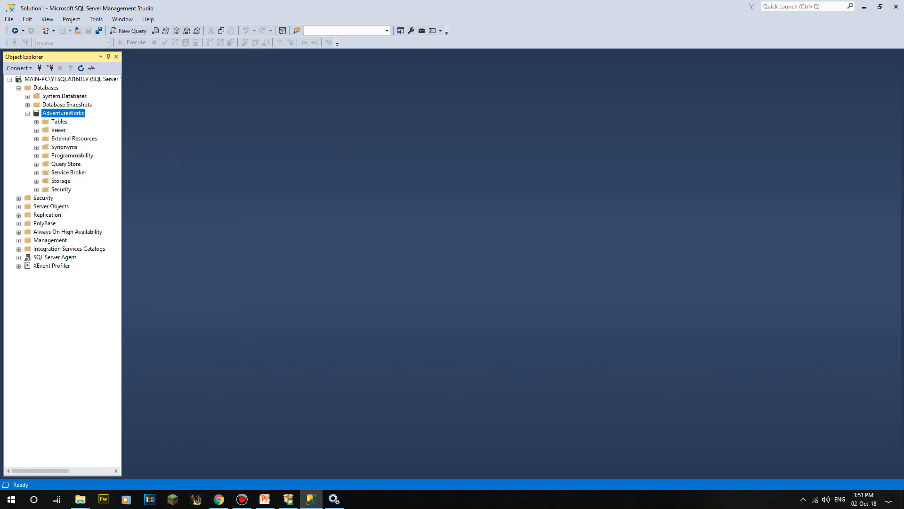
left_click(36, 122)
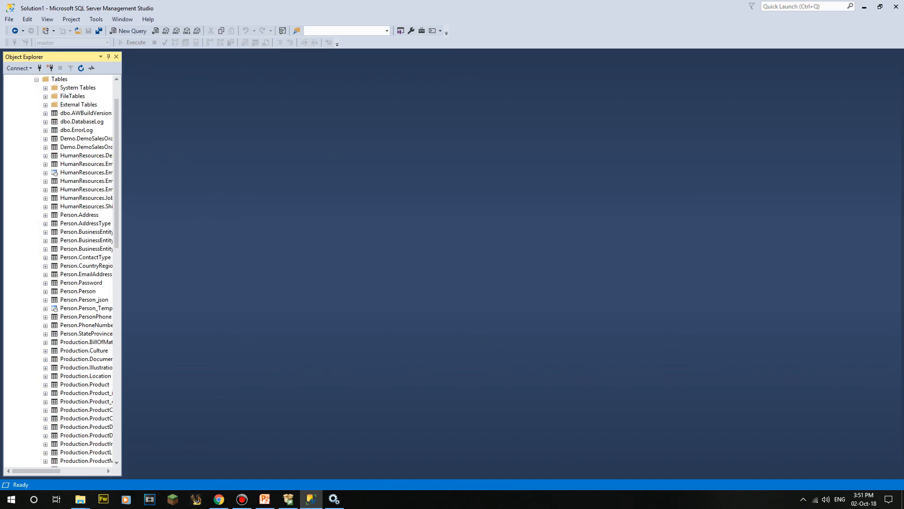
left_click(86, 308)
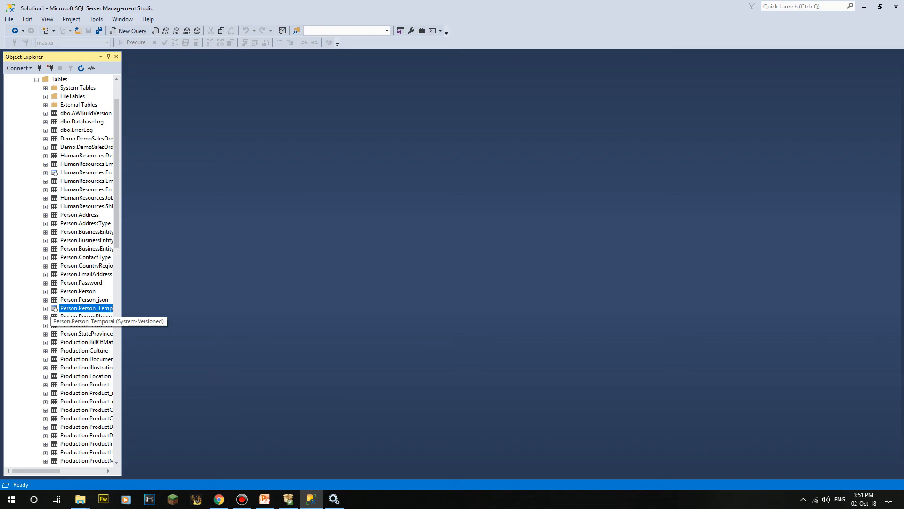
key("Right")
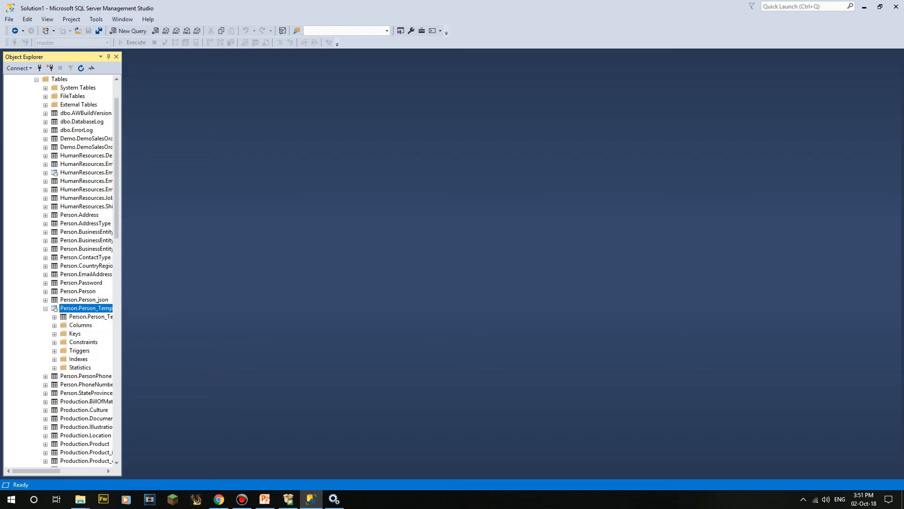
key("Down")
key("Left")
key("Left")
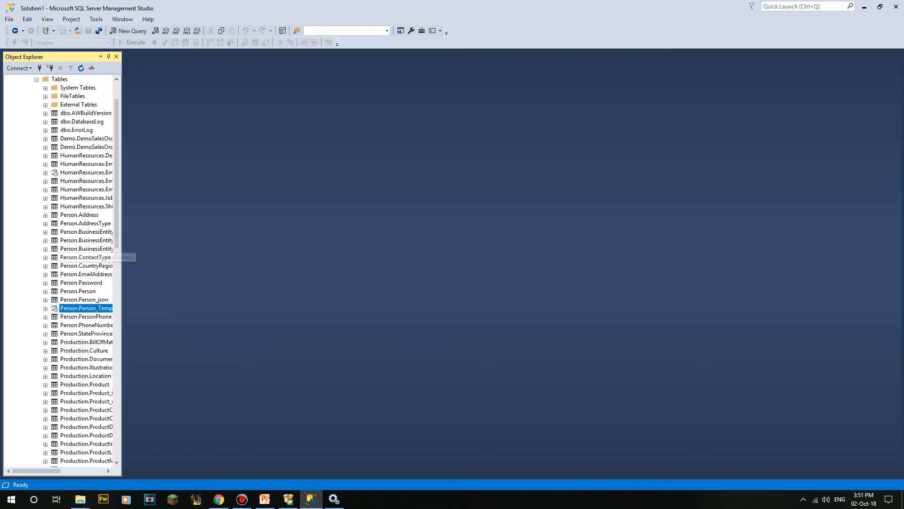
scroll(84, 245, "up", 2)
key("Left")
key("Left")
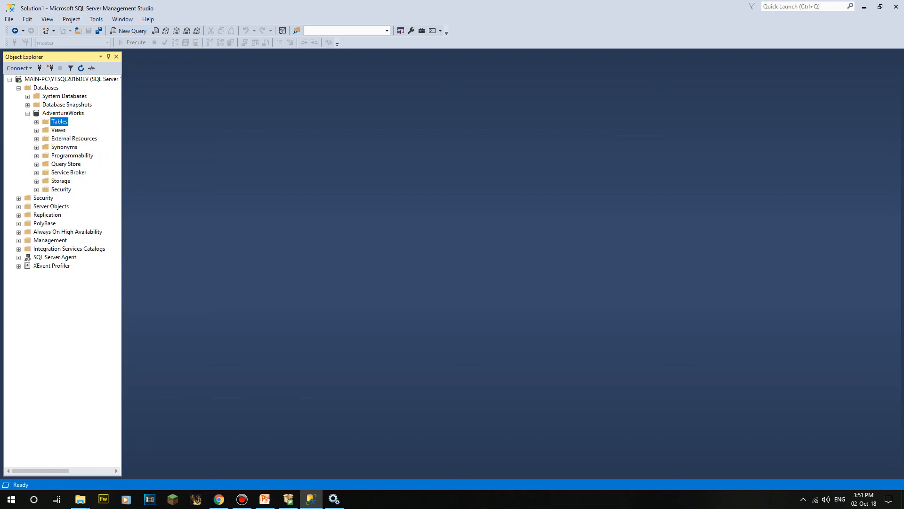
key("Left")
key("Left")
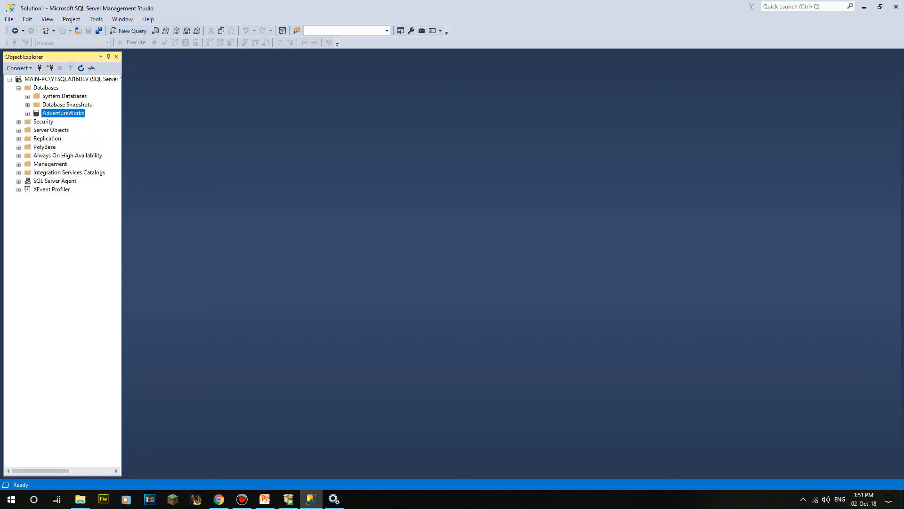